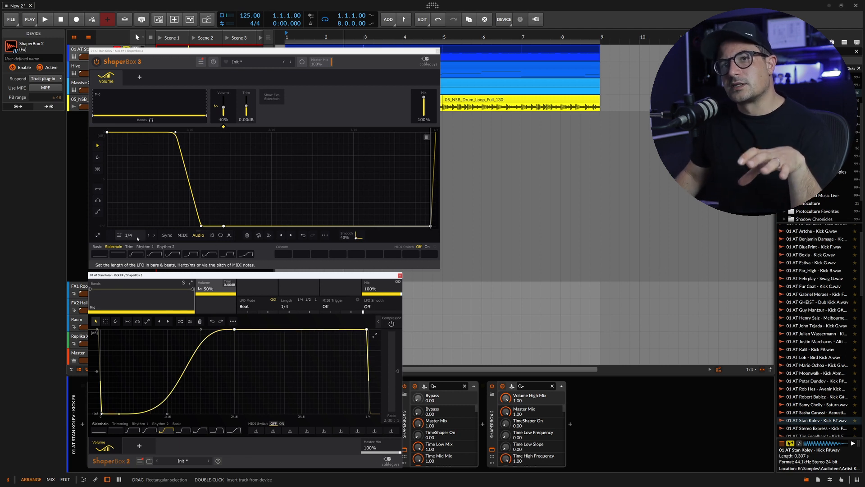
- Compare the LFO mode setting in ShaperBox 2 with the LFO length choices in ShaperBox 3
left_click(268, 312)
left_click(247, 312)
left_click(127, 235)
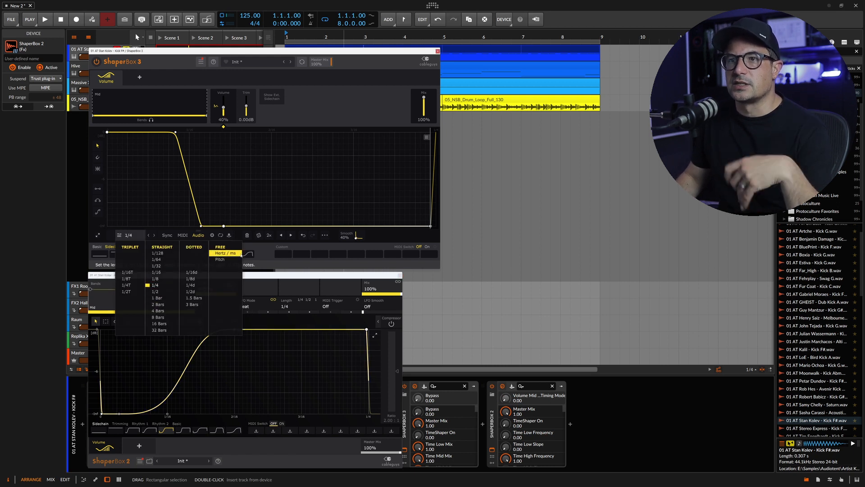
left_click(228, 129)
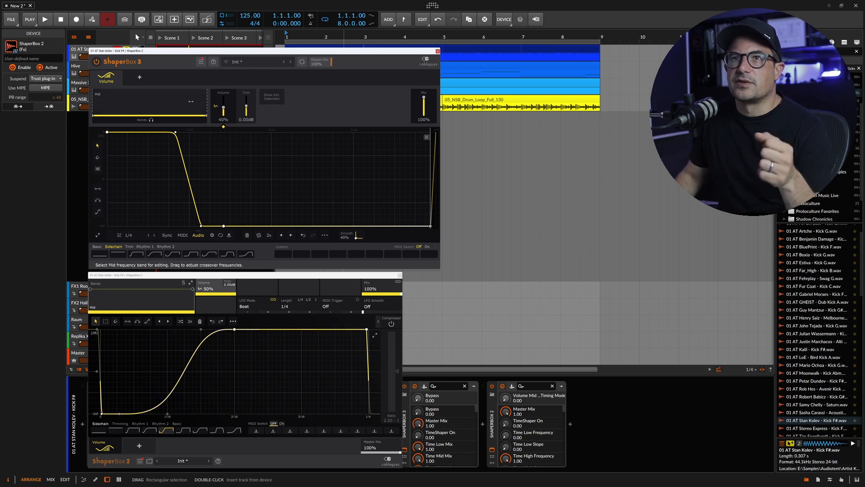
- Add a Filter shaper in ShaperBox 3, make Cutoff the edited LFO parameter and enable its envelope follower
left_click(139, 77)
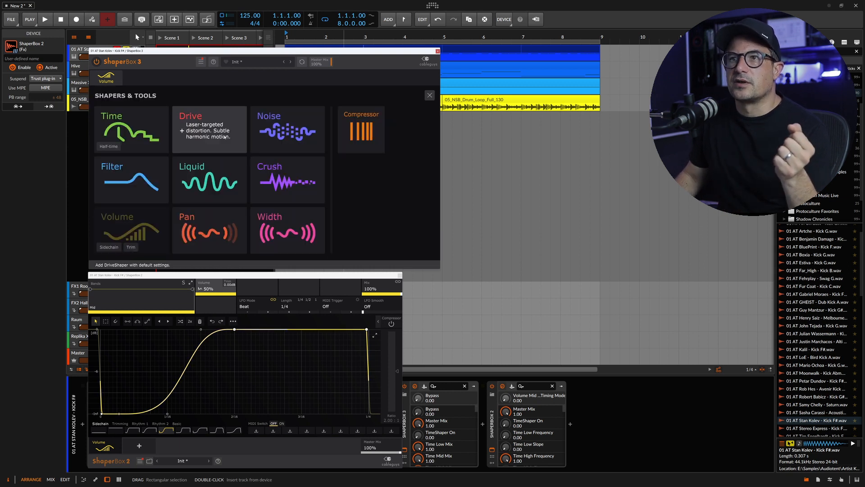
left_click(137, 193)
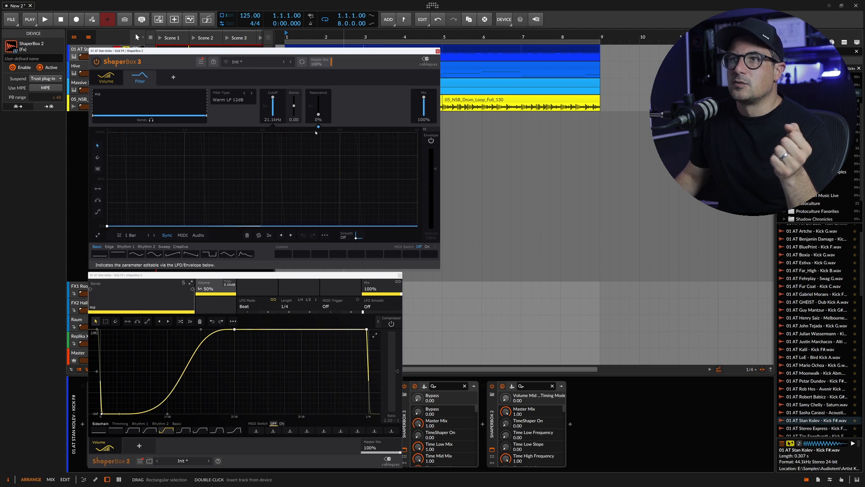
left_click(273, 127)
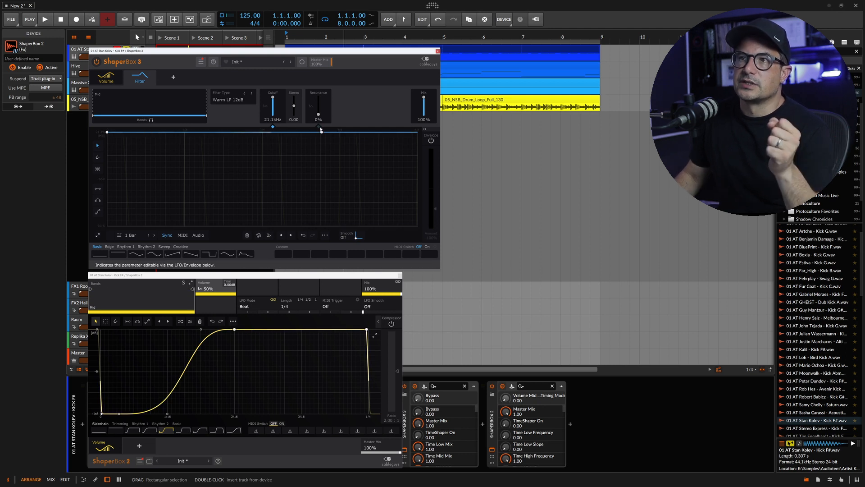
left_click(431, 140)
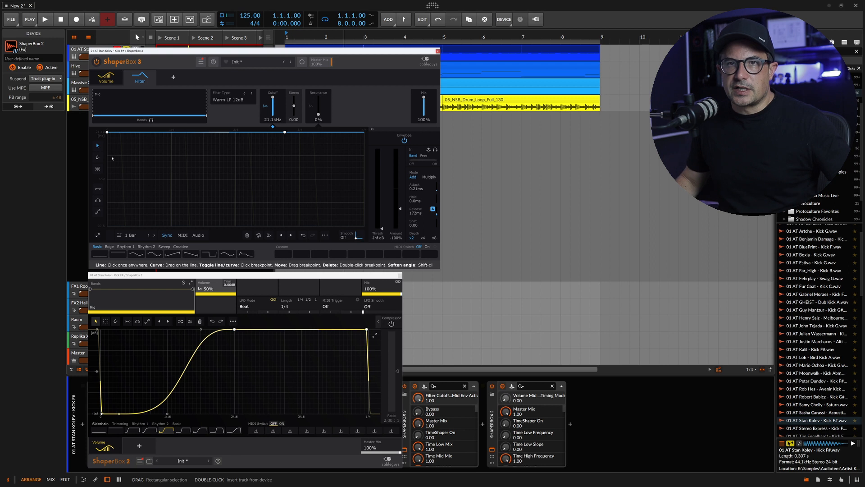
- Draw a dip in the filter cutoff curve, then widen and deepen it by scaling the selected breakpoints
left_click_drag(162, 133, 185, 187)
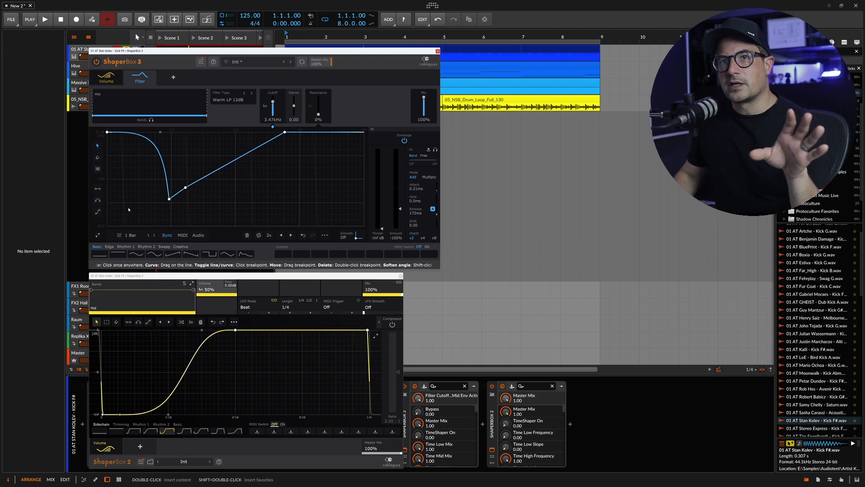
left_click_drag(215, 132, 136, 228)
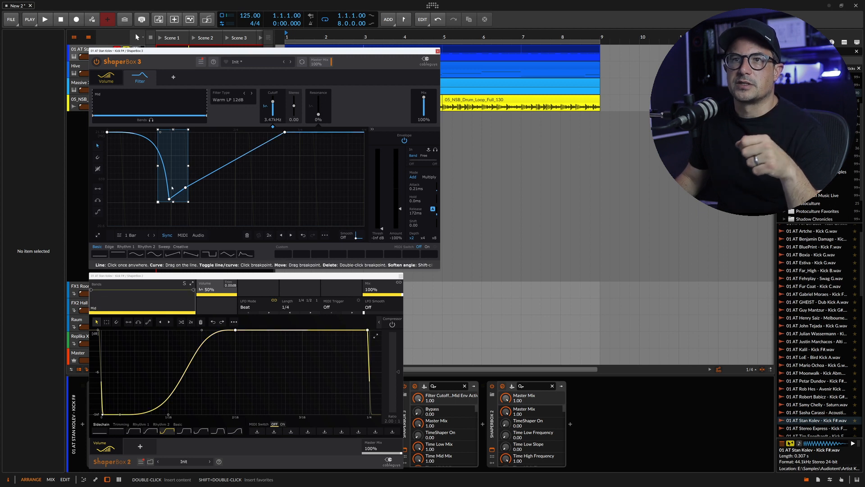
left_click_drag(188, 166, 224, 166)
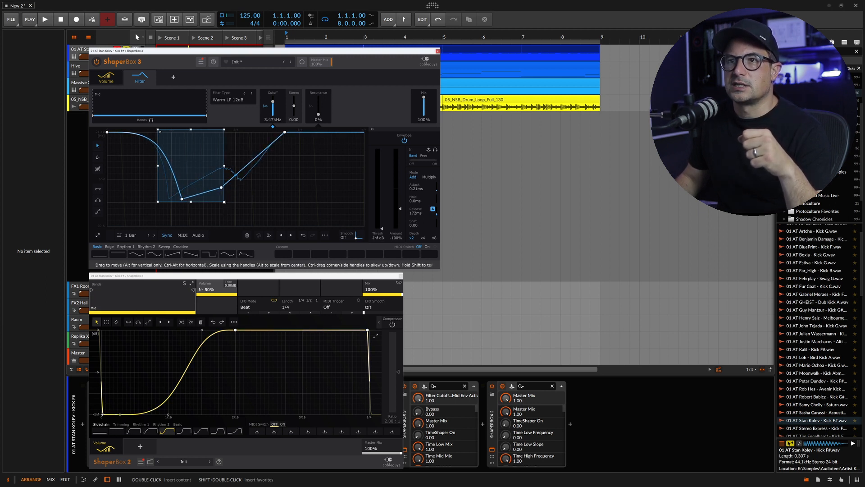
left_click_drag(224, 201, 258, 228)
mouse_move(208, 180)
left_mouse_down()
mouse_move(171, 180)
mouse_move(252, 181)
mouse_move(173, 180)
mouse_move(202, 181)
left_mouse_up()
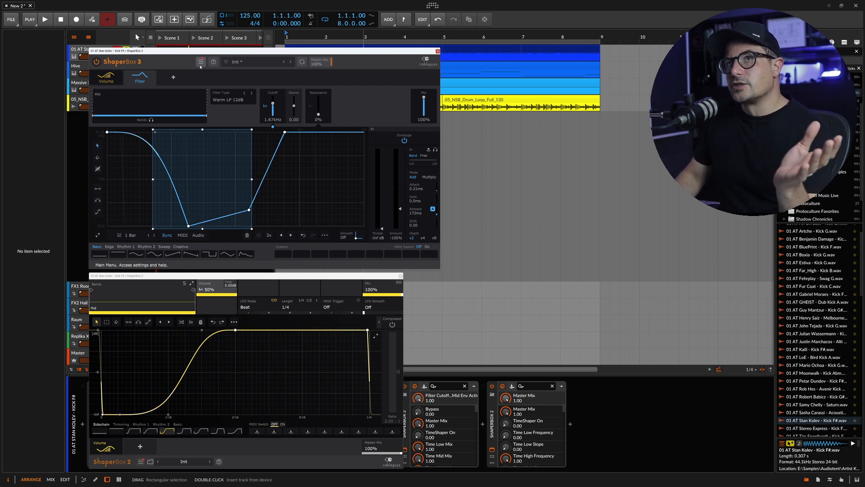
- Open the preset browsers of ShaperBox 3 and ShaperBox 2 to compare them
left_click(248, 62)
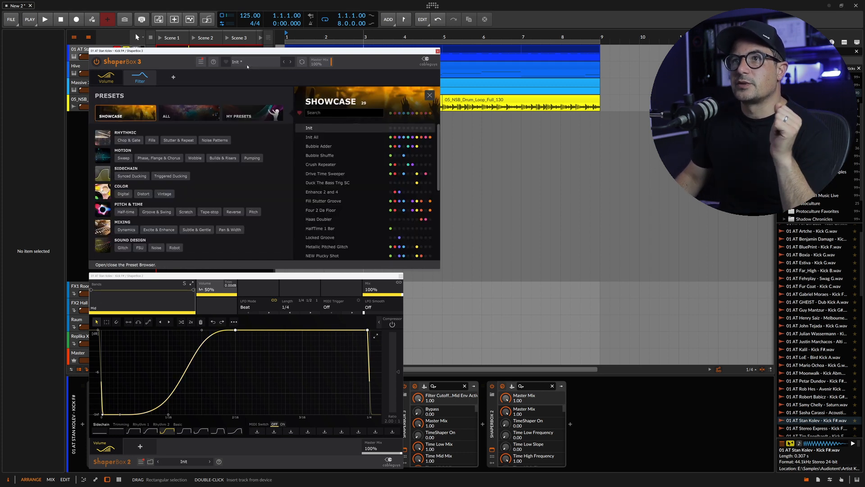
left_click(141, 462)
left_click(151, 462)
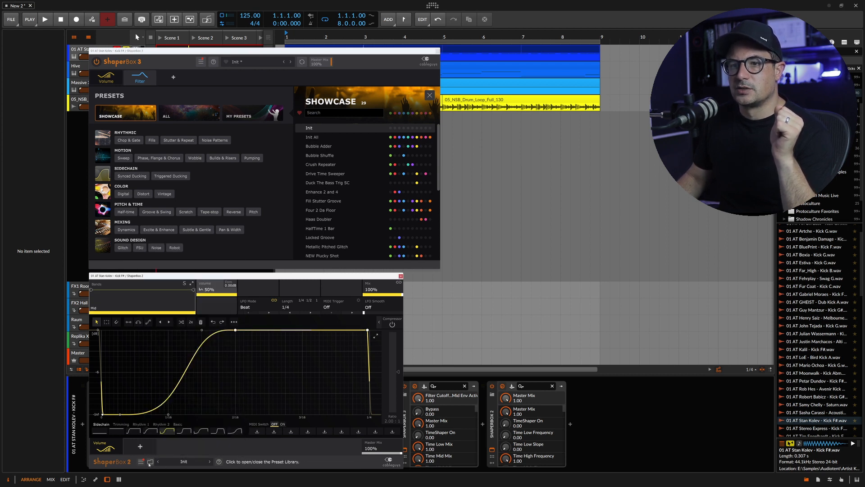
left_click(151, 462)
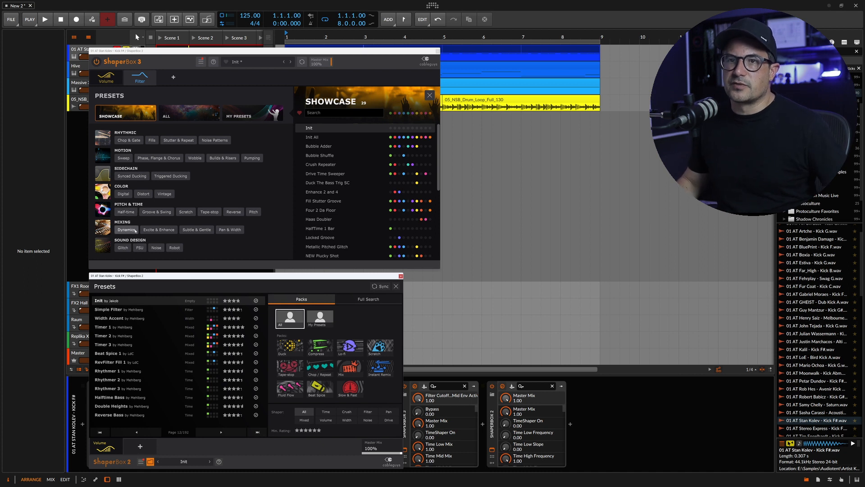
- Browse the ShaperBox 3 presets in the Synced Ducking, Digital, Vintage and Distort categories
left_click(179, 120)
left_click(132, 175)
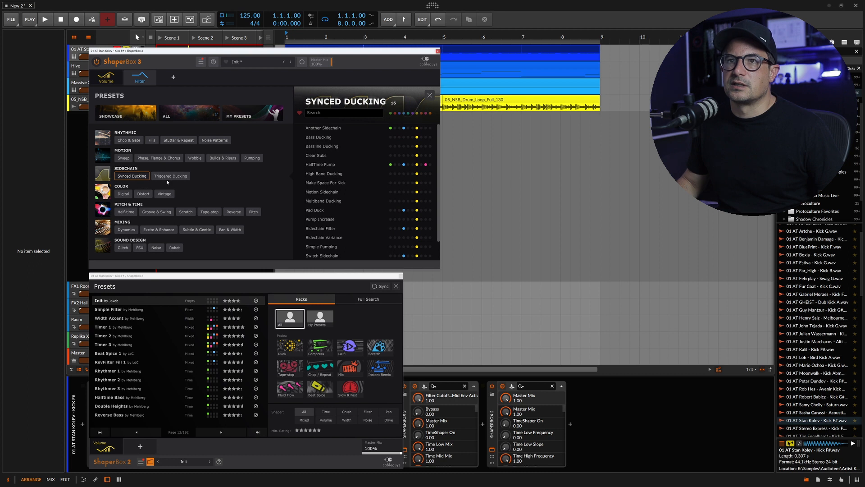
left_click(124, 194)
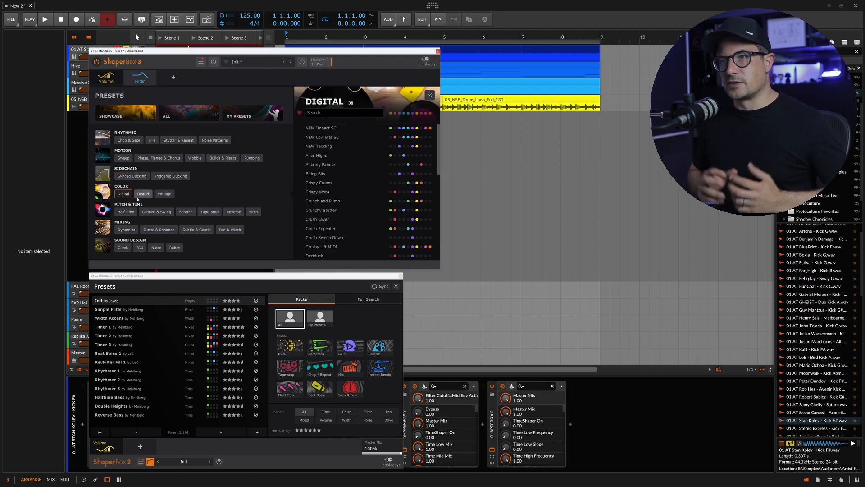
left_click(164, 194)
left_click(144, 194)
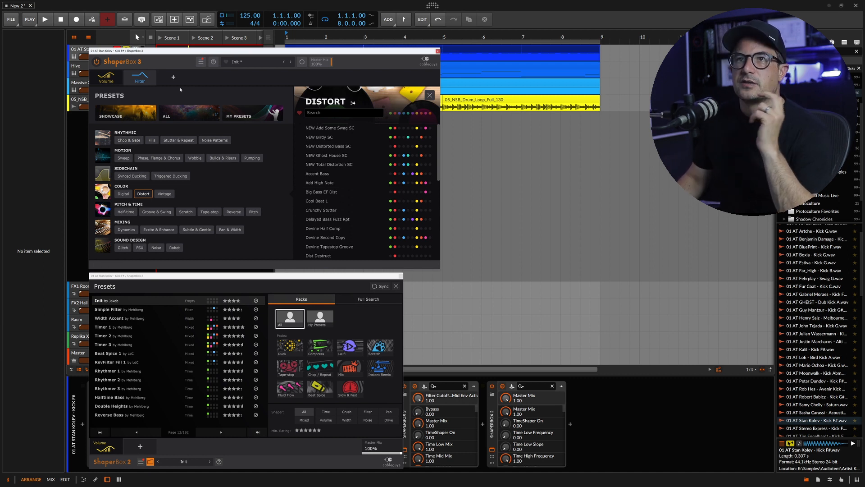
- Add a Liquid shaper in ShaperBox 3, select Feedback for LFO editing, and adjust the stages in Phaser mode
left_click(173, 77)
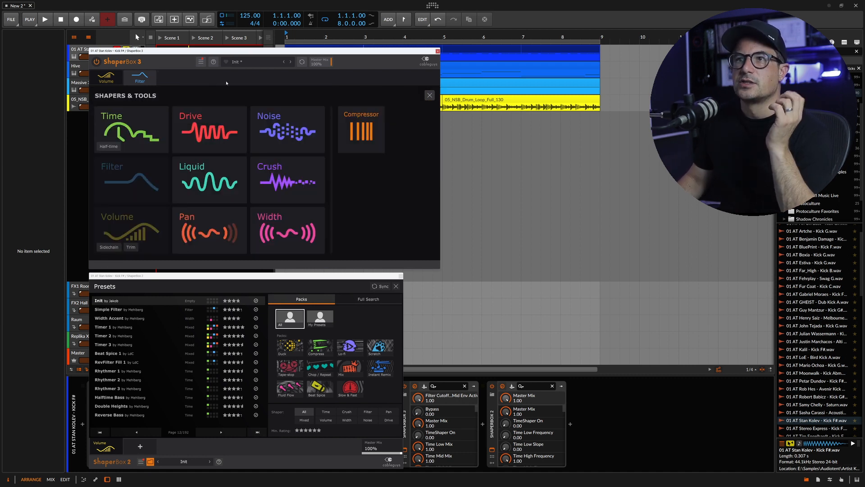
left_click(188, 189)
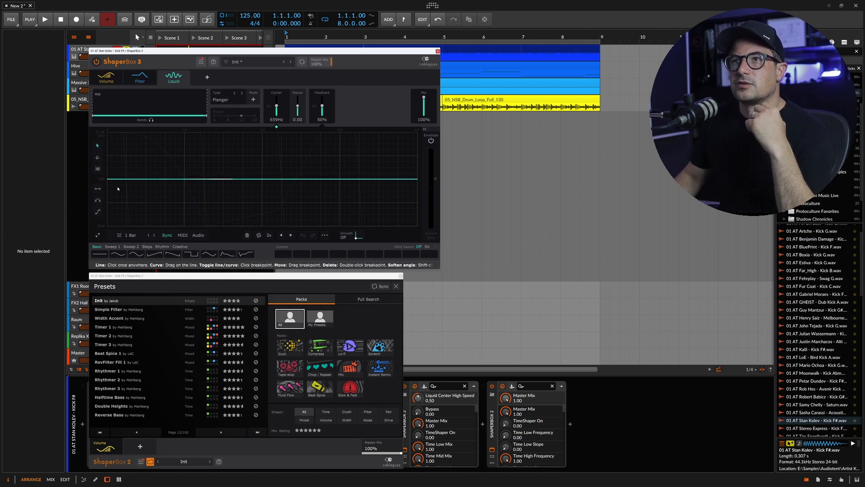
mouse_move(118, 179)
left_mouse_down()
mouse_move(108, 180)
mouse_move(107, 168)
left_mouse_up()
left_click(323, 127)
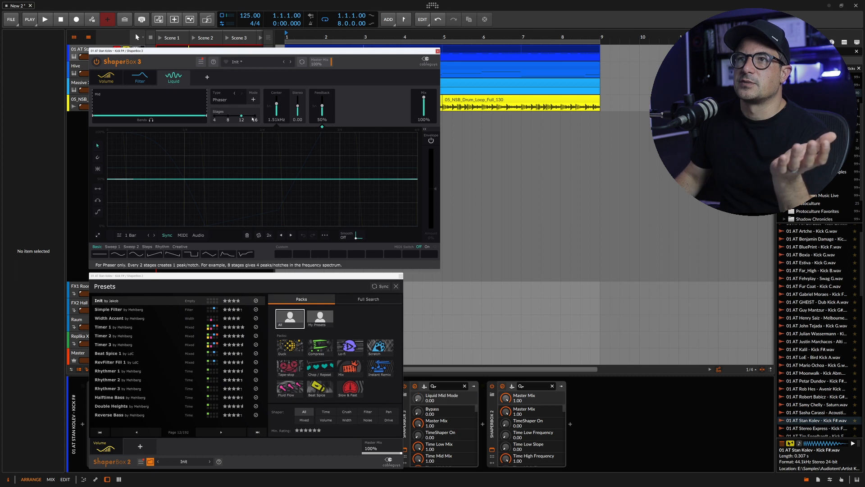
left_click_drag(237, 117, 254, 116)
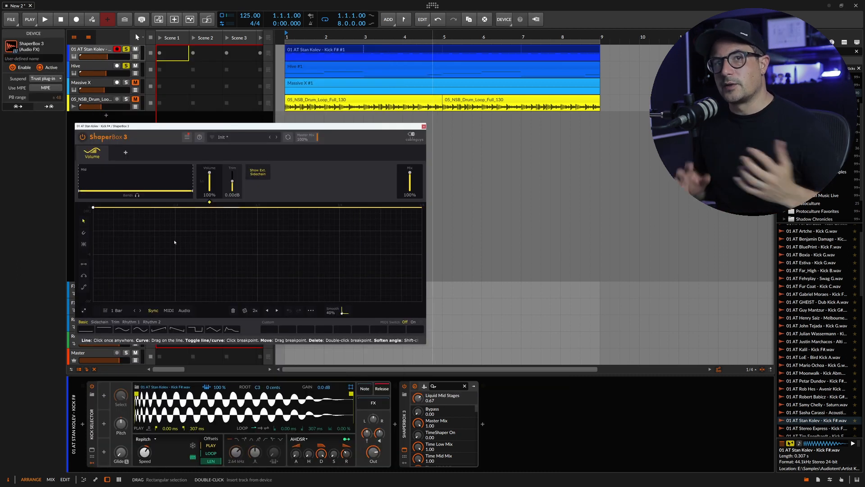
- Replace the Volume shaper with a Compressor and split it into three bands at about 140 Hz and 2 kHz
left_click(126, 152)
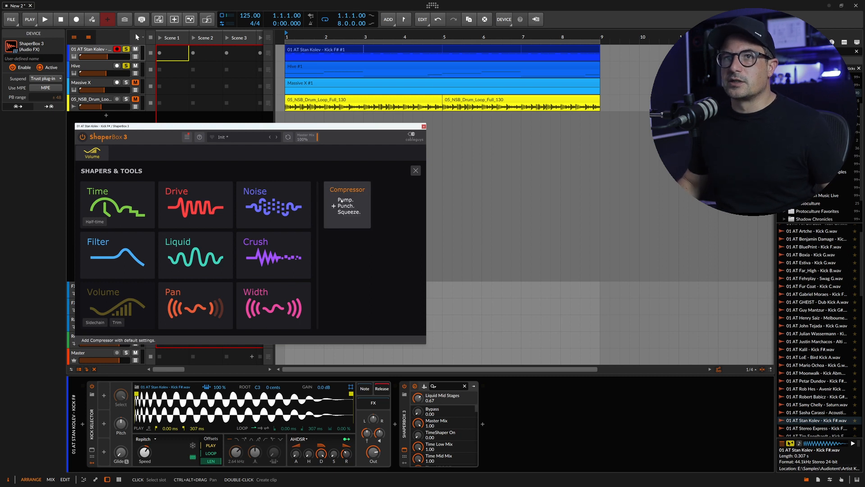
left_click(347, 204)
left_click(104, 150)
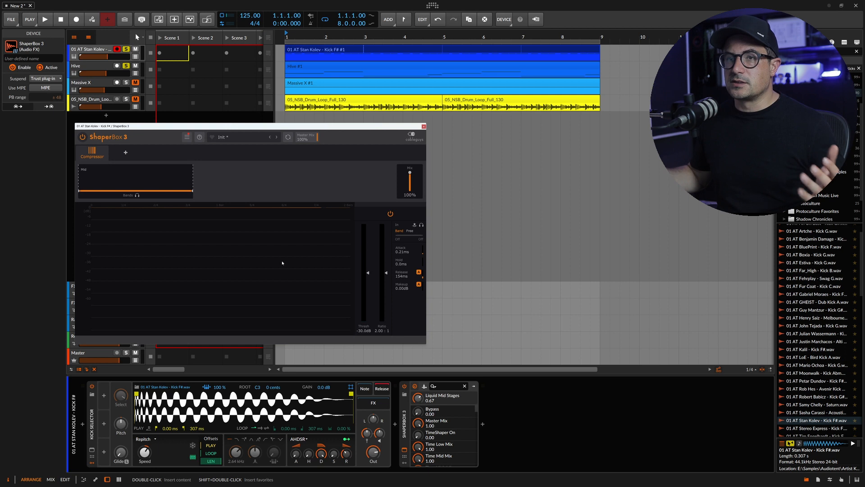
left_click_drag(78, 183, 118, 183)
left_click_drag(193, 182, 110, 182)
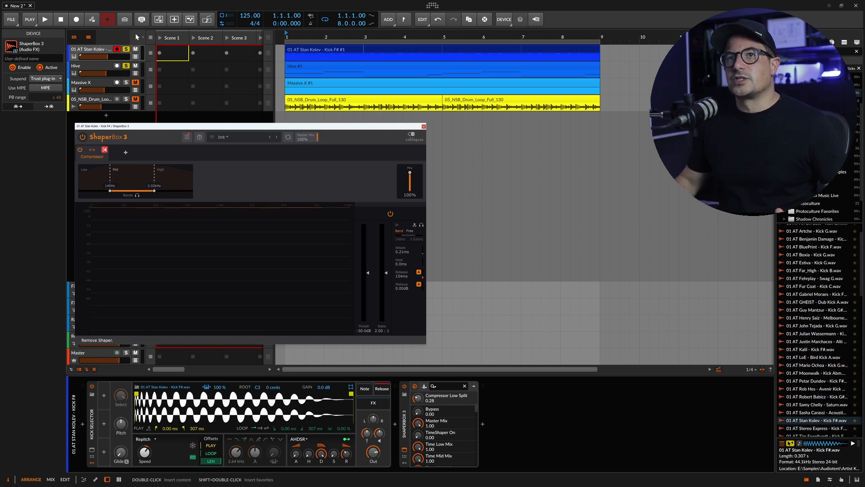
- Replace the Compressor with a default Volume shaper and set its LFO to MIDI triggering
left_click(104, 150)
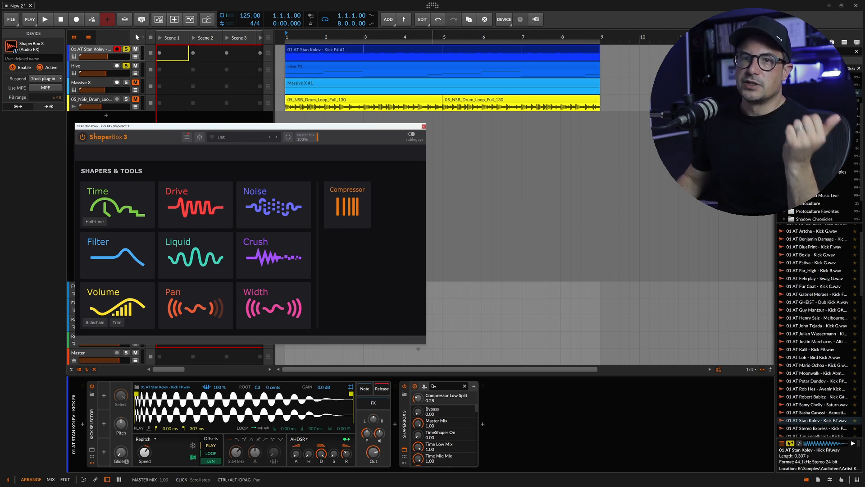
left_click(115, 304)
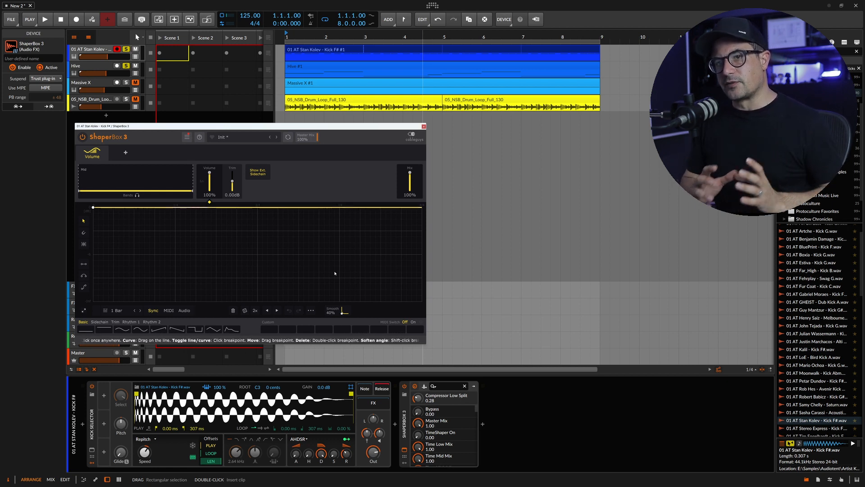
left_click(169, 310)
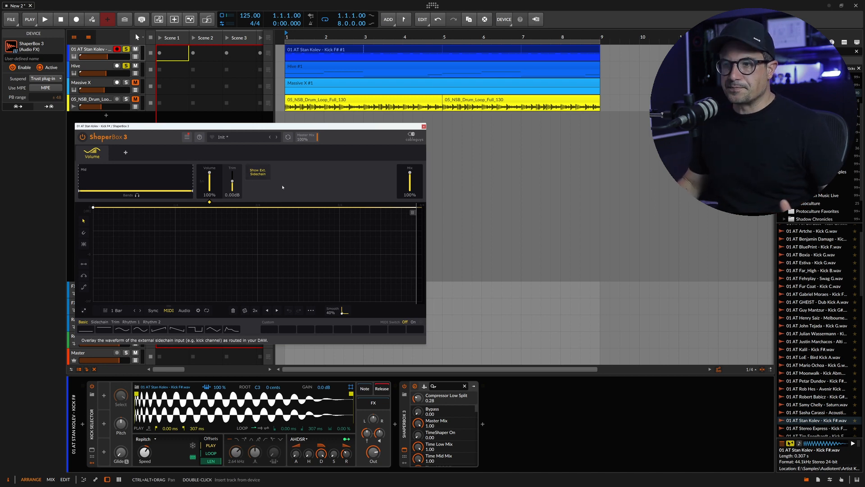
- Insert Kickstart 2 after ShaperBox 3 on the kick track, show its interface over ShaperBox 3, and close its window
left_click(482, 424)
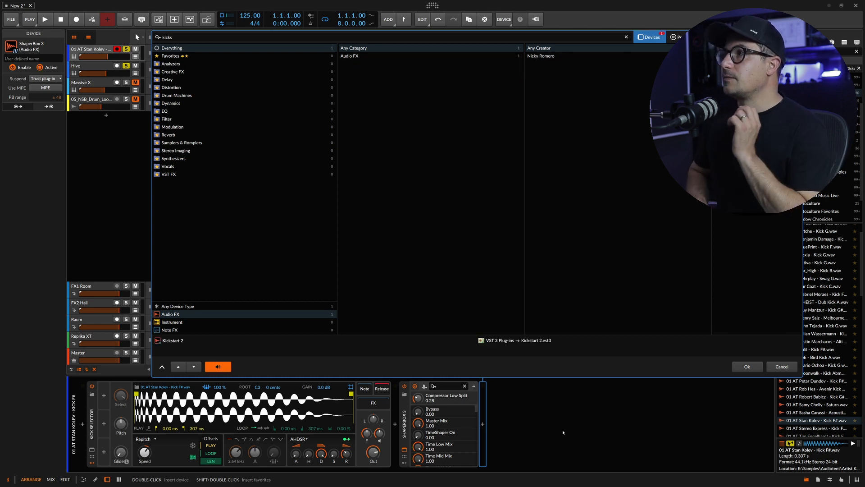
key("Return")
left_click_drag(373, 188, 191, 194)
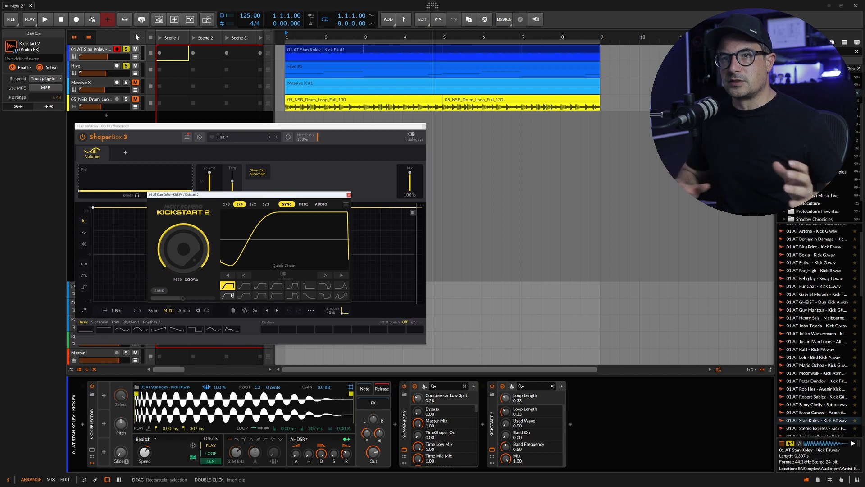
left_click(348, 195)
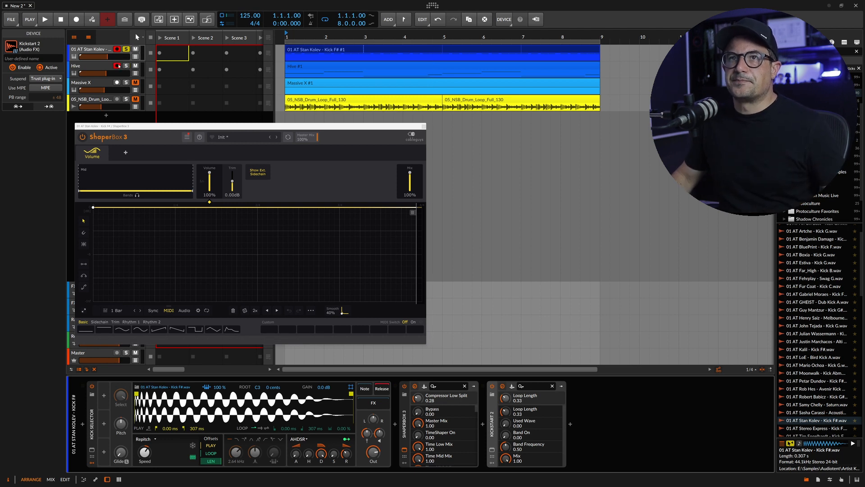
- Delete Kickstart 2 from the kick track's device chain
left_click(104, 52)
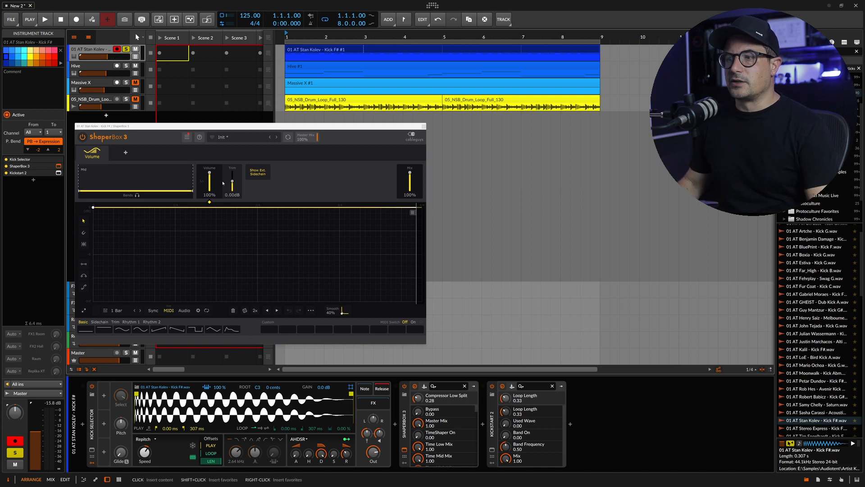
left_click(498, 424)
key("Delete")
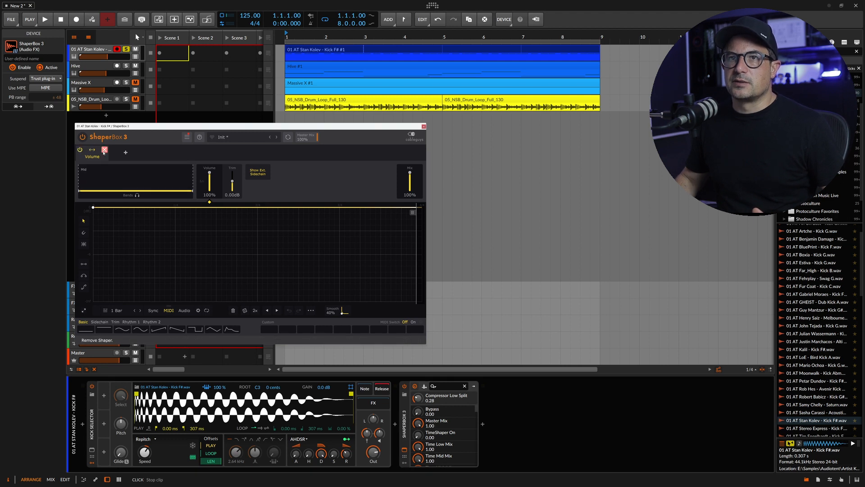
- Remove the current Volume shaper, check the Startup preset options, and add a Volume shaper with the Sidechain quick preset
left_click(104, 150)
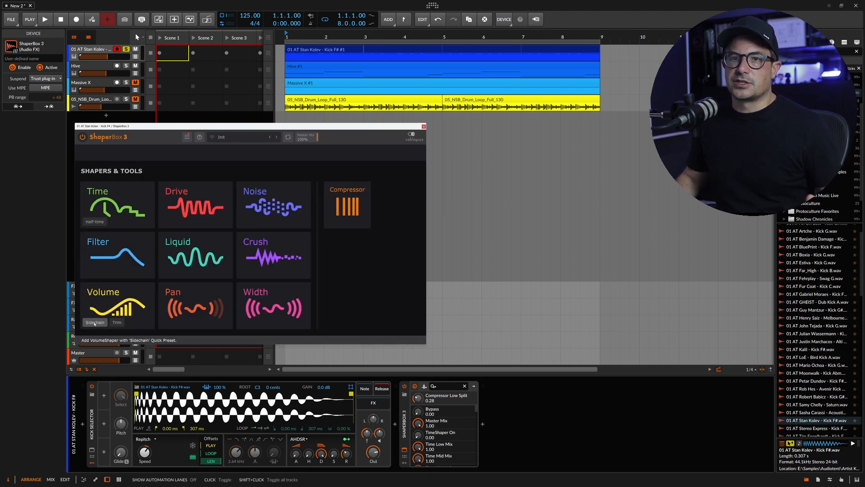
left_click(187, 136)
mouse_move(241, 169)
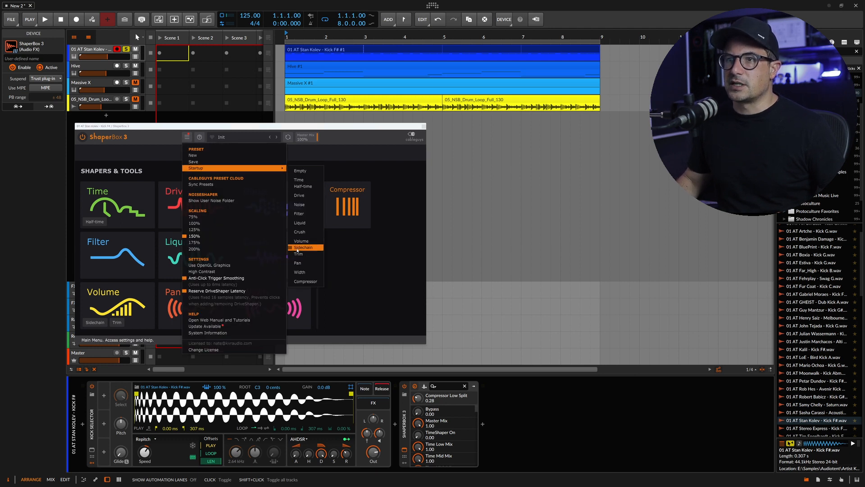
left_click(383, 255)
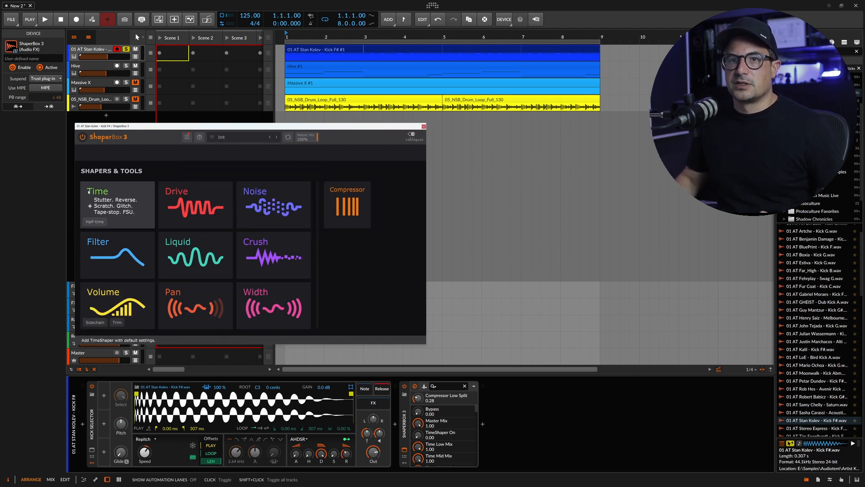
left_click(121, 330)
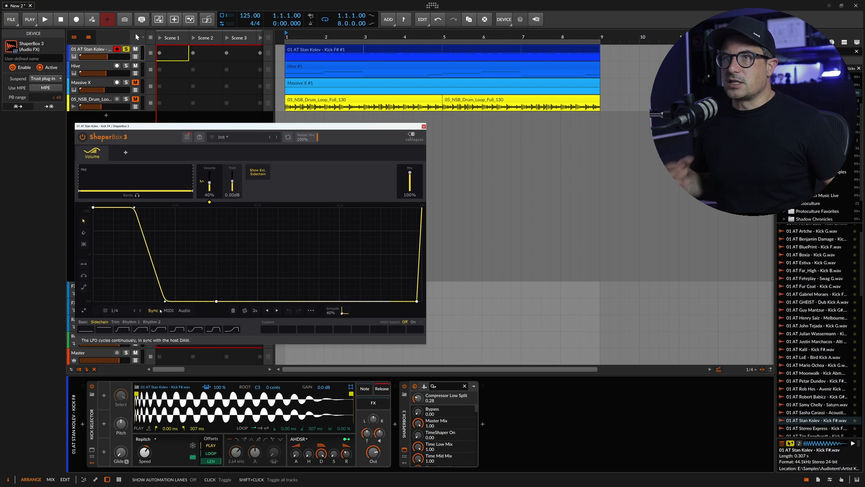
- Audition the kick with the Volume shaper's LFO in Sync mode and in MIDI trigger mode
key("space")
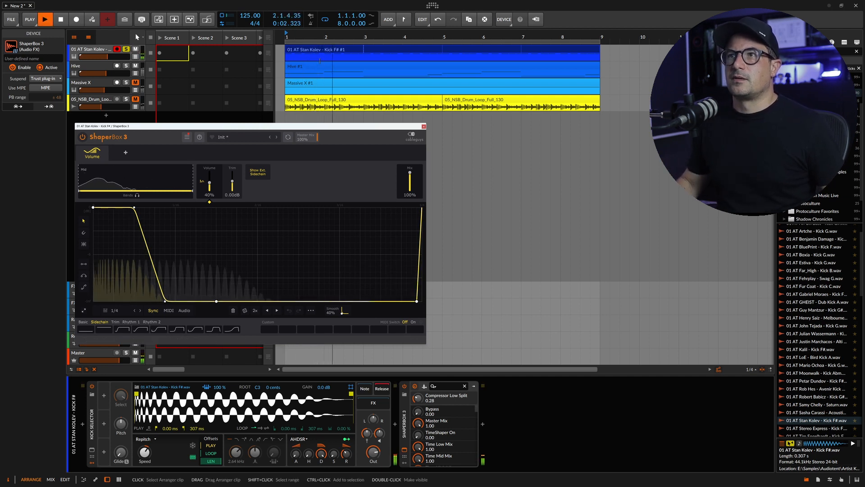
key("space")
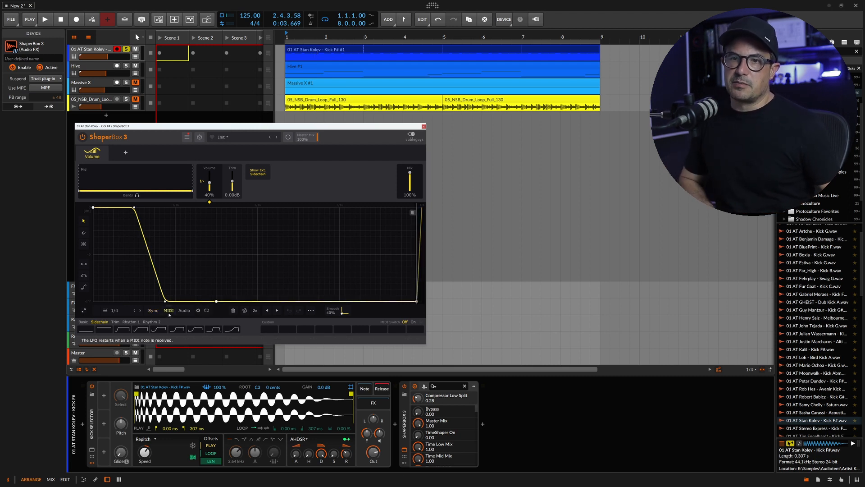
key("space")
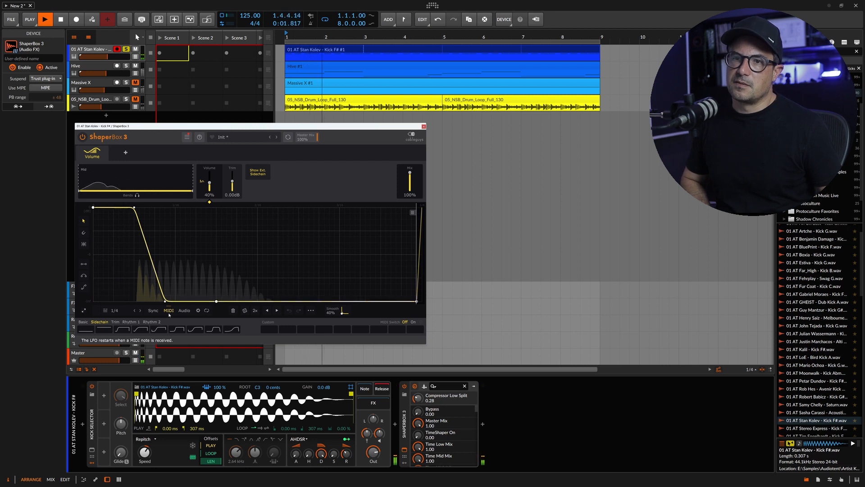
key("space")
- Set the Volume shaper's LFO to Audio triggering and audition the kick
left_click(183, 310)
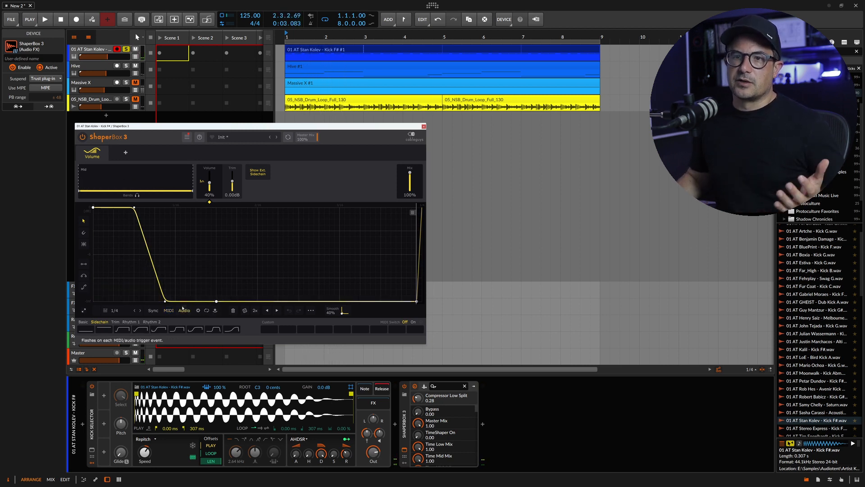
key("space")
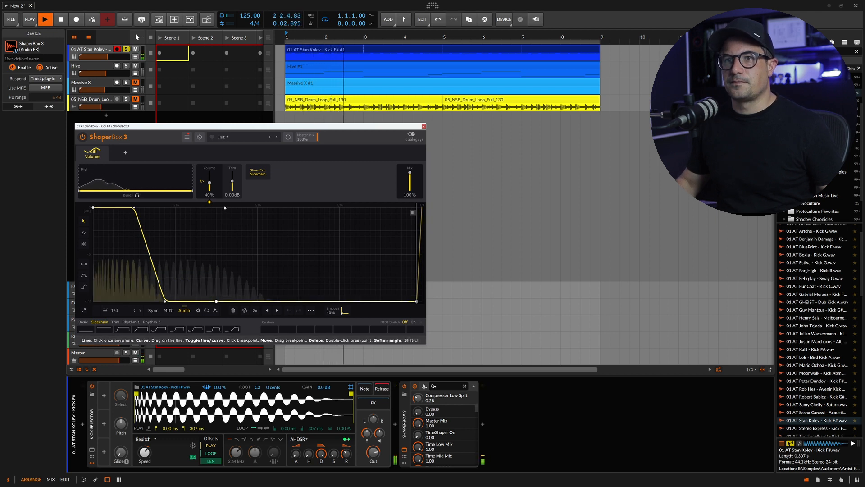
key("space")
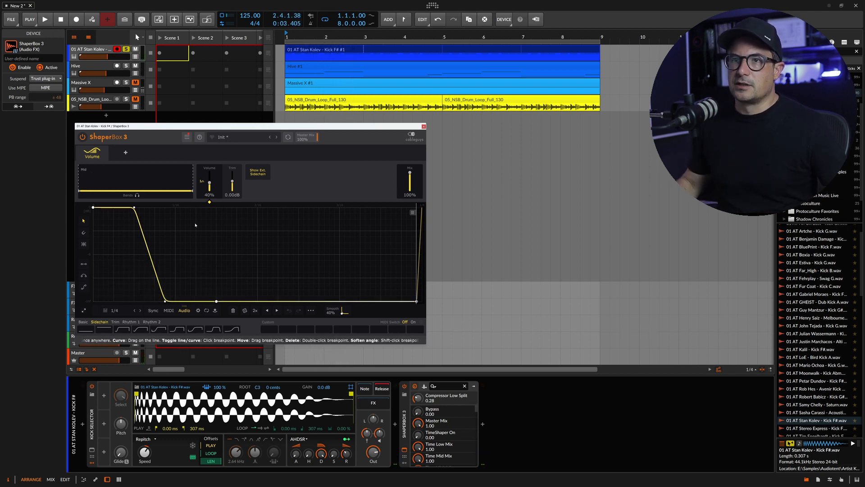
- Select the breakpoints of the curve's falling section, shift them later in time, and audition the kick
left_click_drag(228, 250, 125, 253)
mouse_move(179, 266)
left_mouse_down()
mouse_move(197, 266)
mouse_move(181, 274)
left_mouse_up()
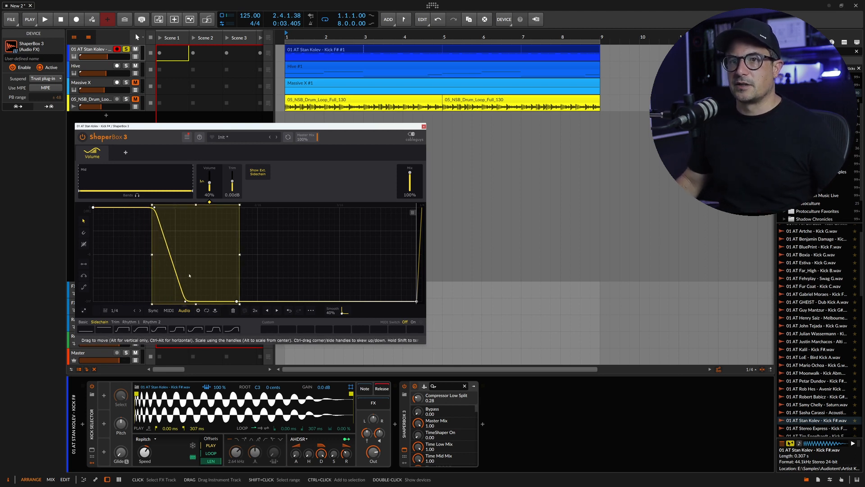
key("space")
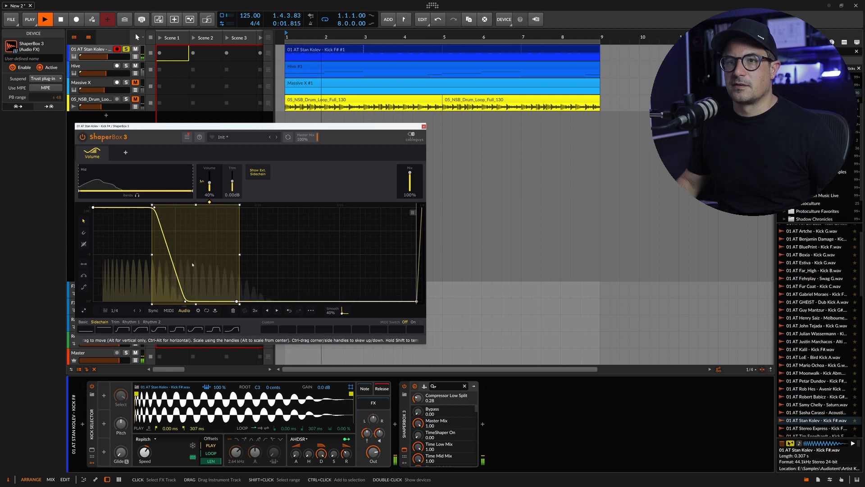
key("space")
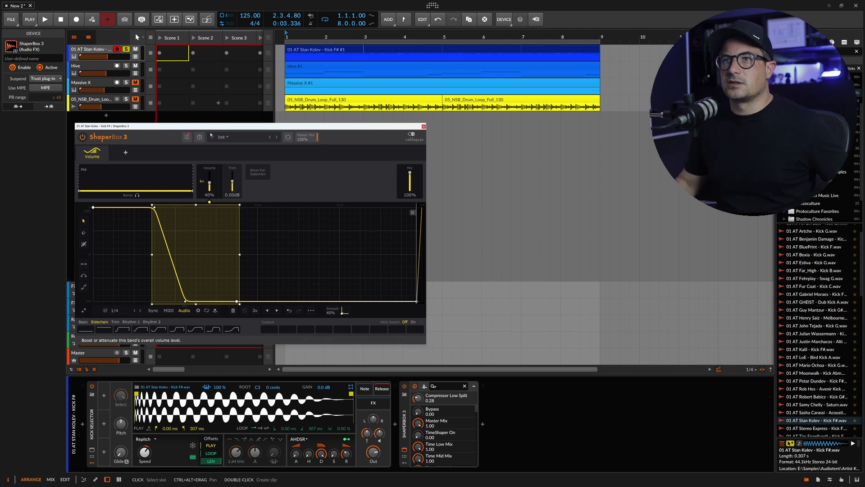
- Close the kick's ShaperBox window, delete the first ShaperBox from the Hive track's chain, and show the remaining one's interface
left_click(423, 126)
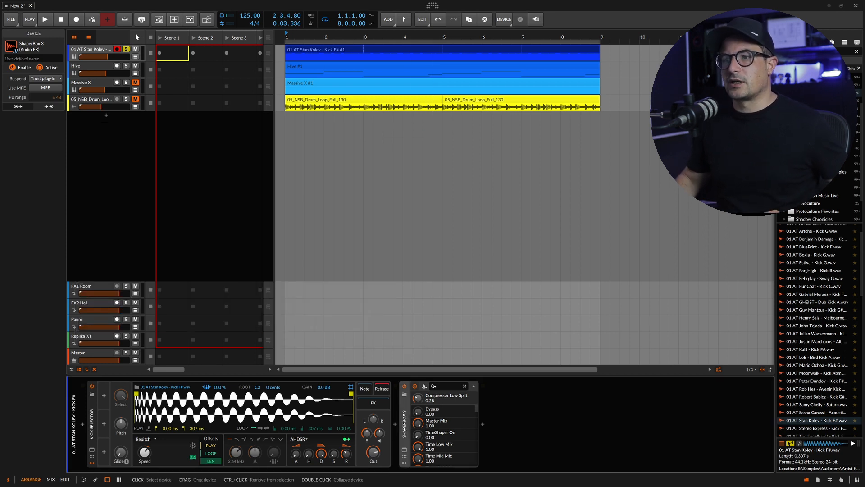
left_click(93, 66)
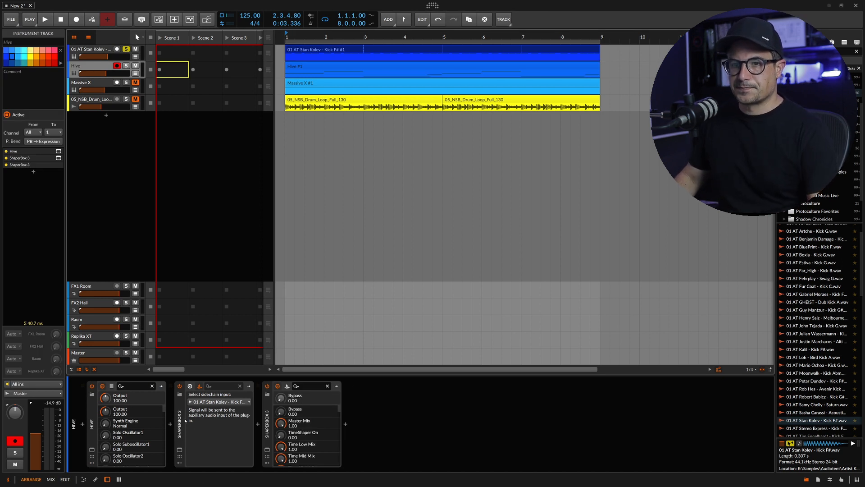
left_click(185, 420)
key("Delete")
left_click(180, 450)
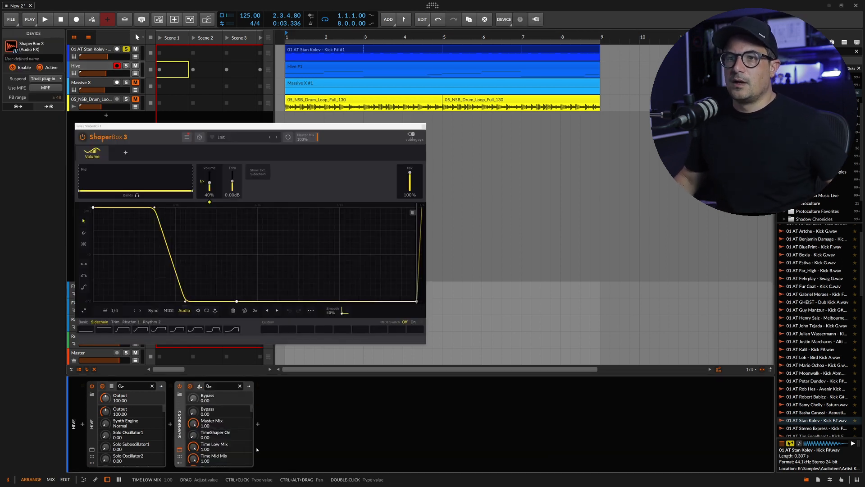
- Flip the Hive track's Volume shaper wave vertically and audition the result with the kick
right_click(219, 243)
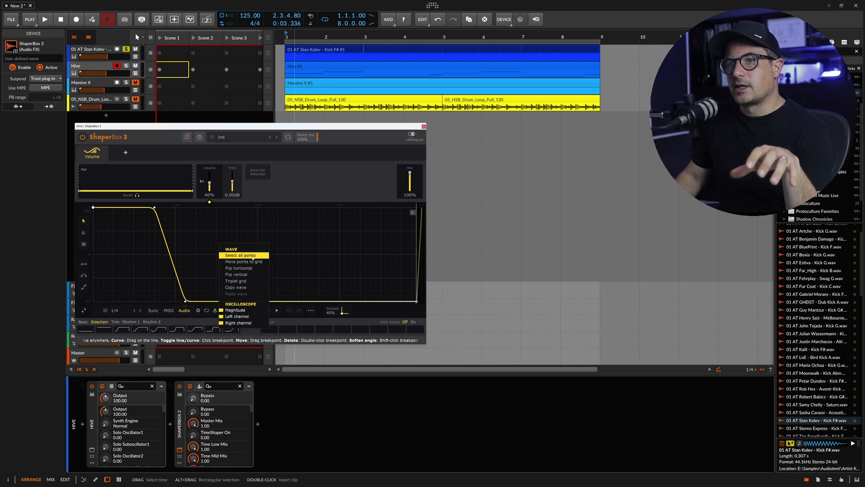
left_click(239, 274)
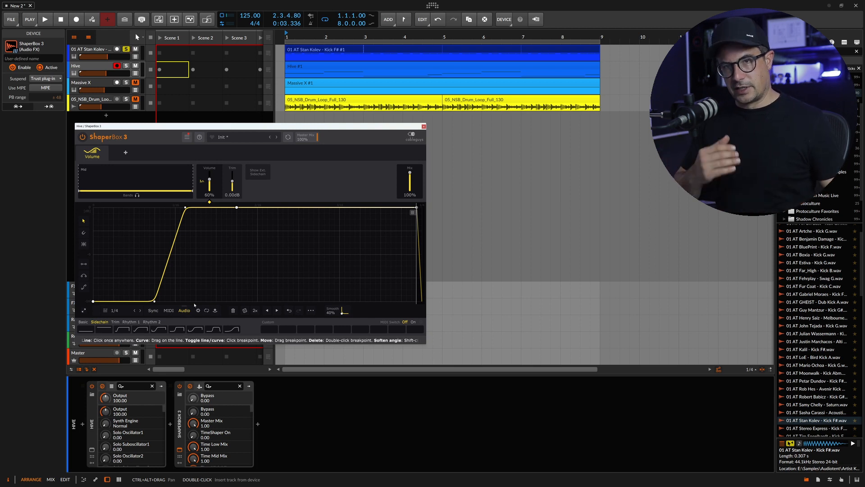
key("space")
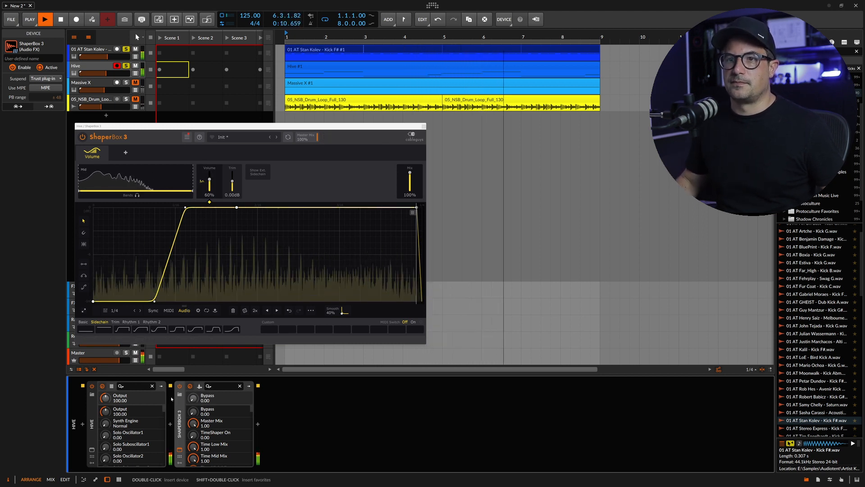
key("space")
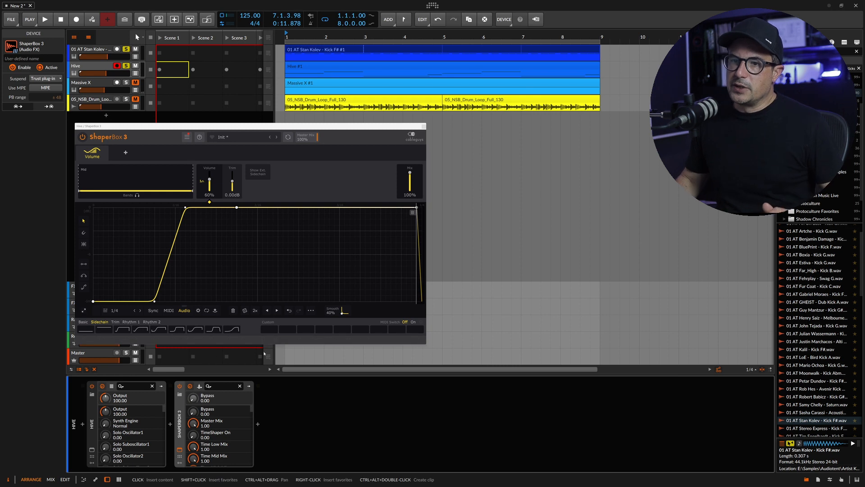
- Set the sidechain input of the Hive track's ShaperBox 3 to the kick track's POST signal
left_click(199, 386)
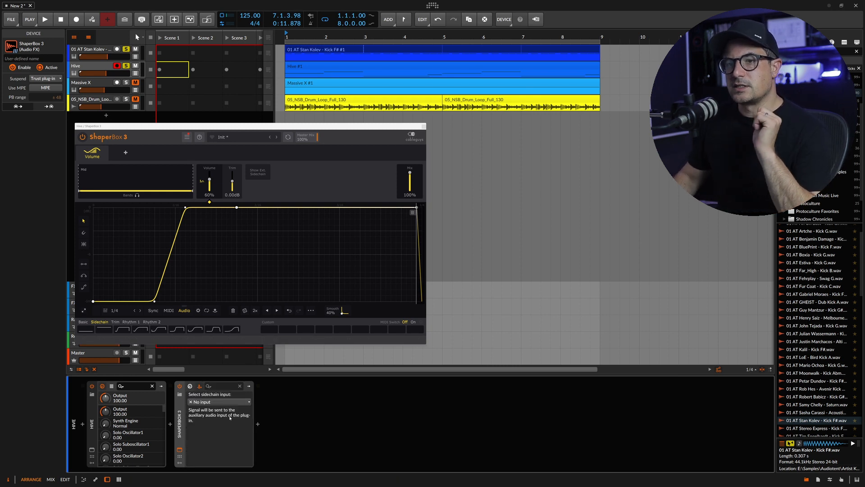
left_click(221, 401)
mouse_move(253, 324)
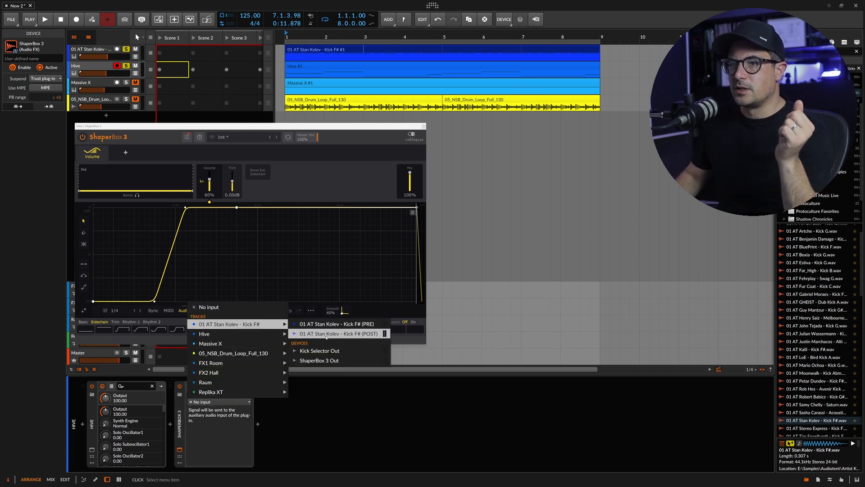
left_click(326, 336)
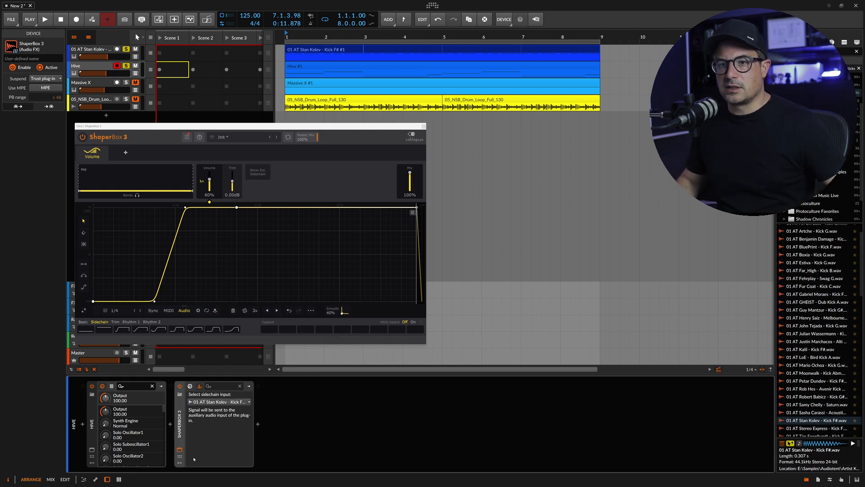
left_click(220, 402)
mouse_move(270, 323)
left_click(342, 330)
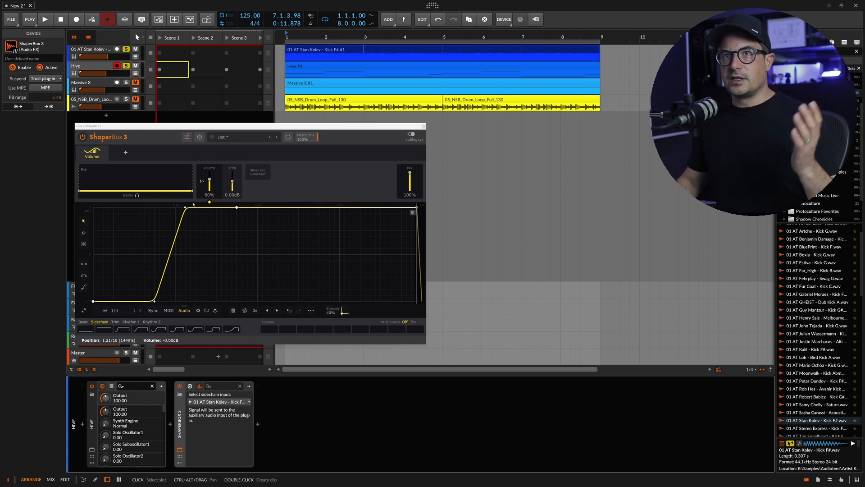
- Enable external sidechain triggering and Show Ext. Sidechain on the Hive track's ShaperBox 3, and audition the ducking
left_click(216, 311)
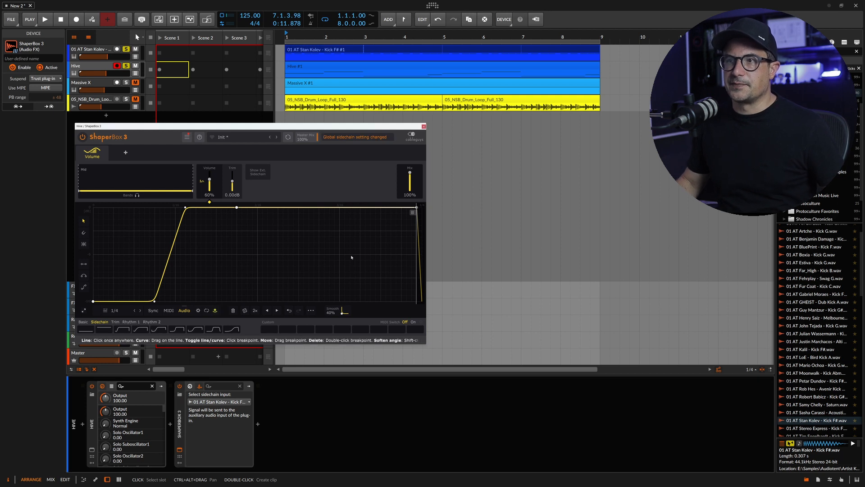
key("space")
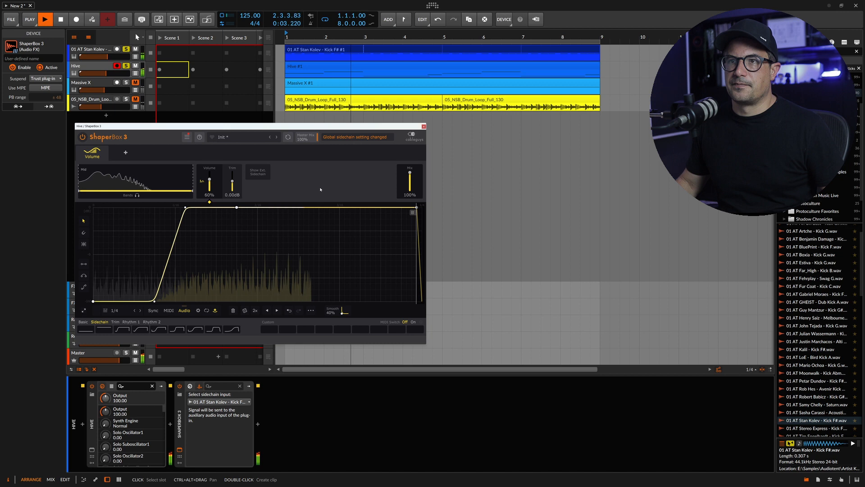
key("space")
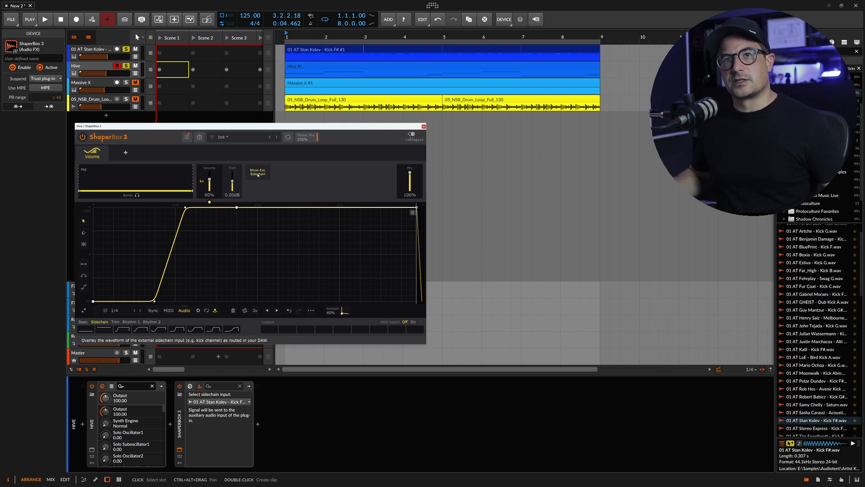
key("space")
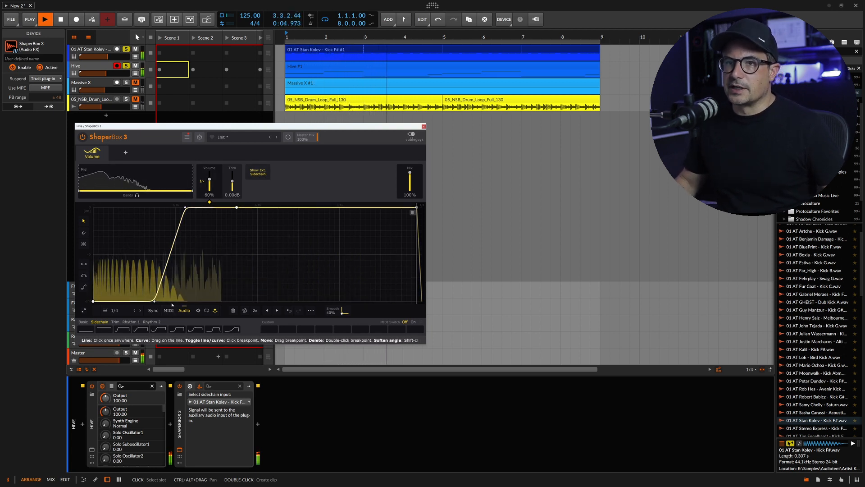
key("space")
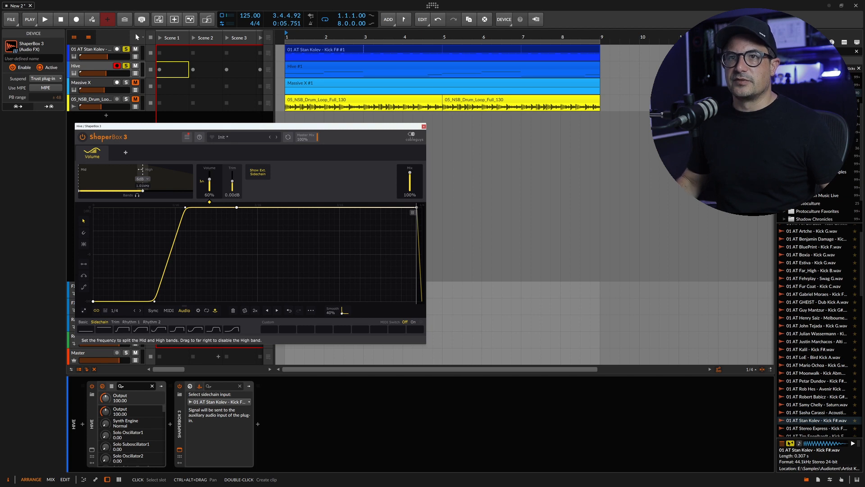
- Split off a High band at about 1 kHz and copy the Mid band's volume wave to it during playback
key("space")
left_click(170, 179)
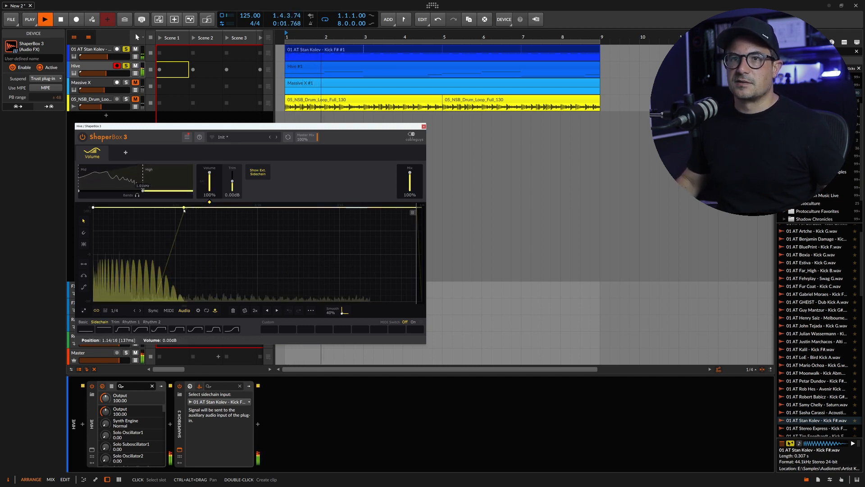
left_click(121, 179)
right_click(132, 247)
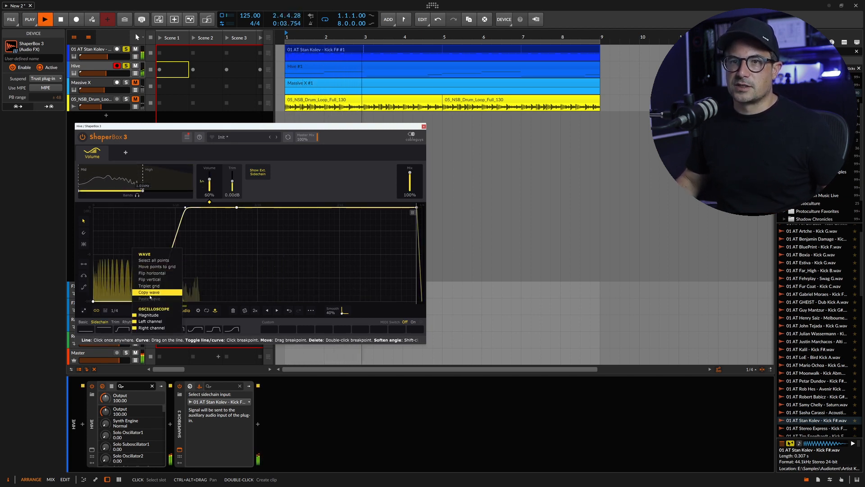
left_click(150, 294)
left_click(170, 180)
right_click(182, 247)
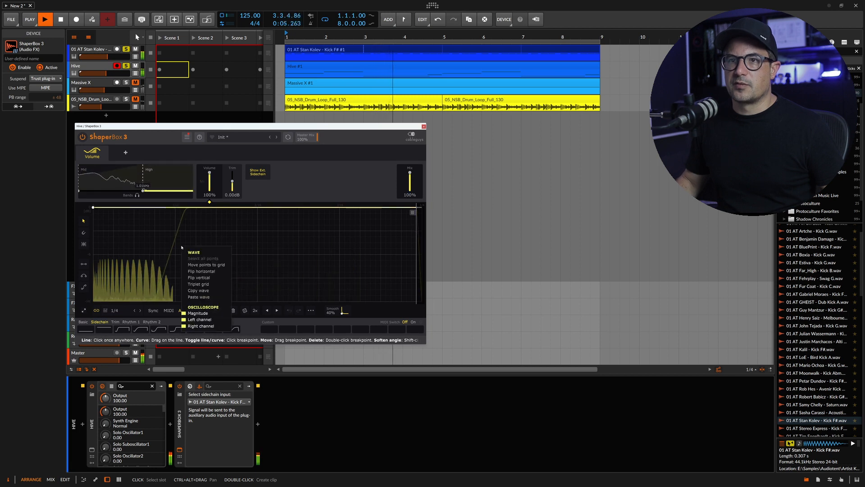
left_click(200, 297)
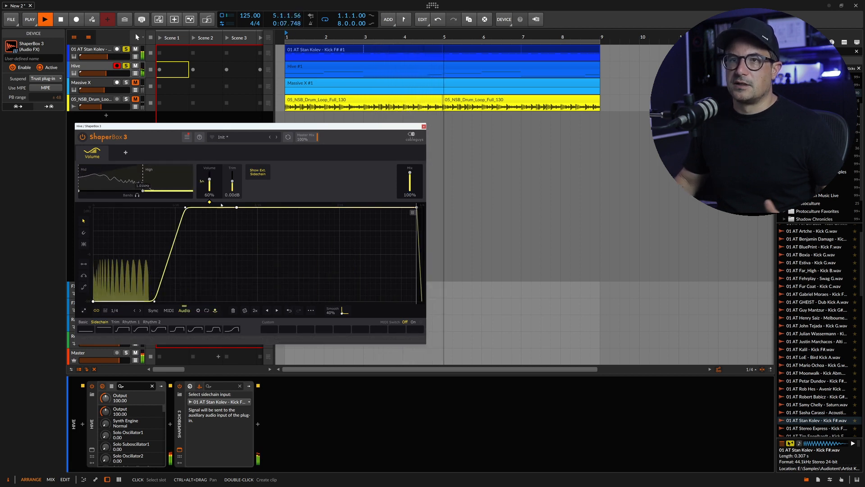
- Raise the ducked section of the High band's wave, stop playback, and remove the High band by moving its split to the far end
left_click_drag(124, 301, 124, 251)
key("space")
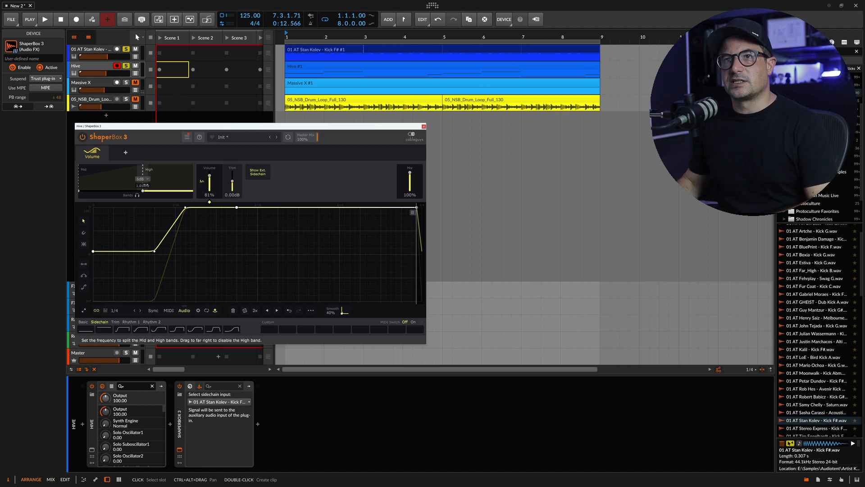
left_click_drag(142, 184, 198, 186)
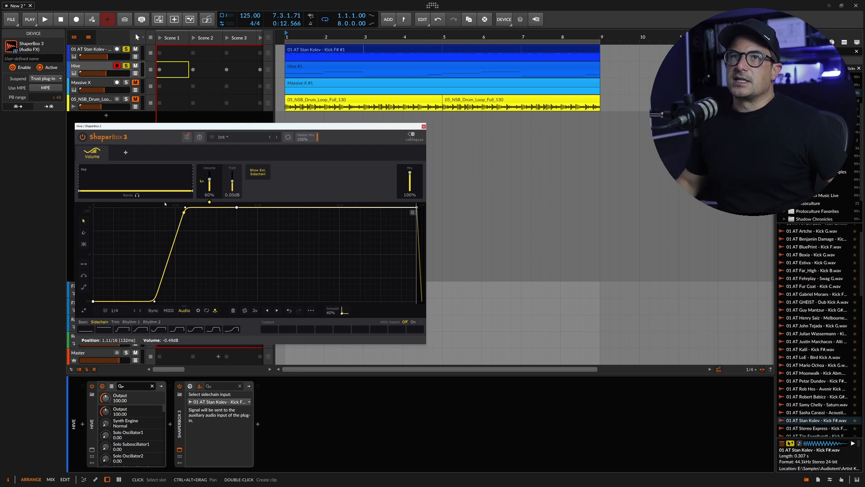
- Insert a Filter after ShaperBox 3 on the kick track and start playback to test the sidechain trigger
left_click(91, 55)
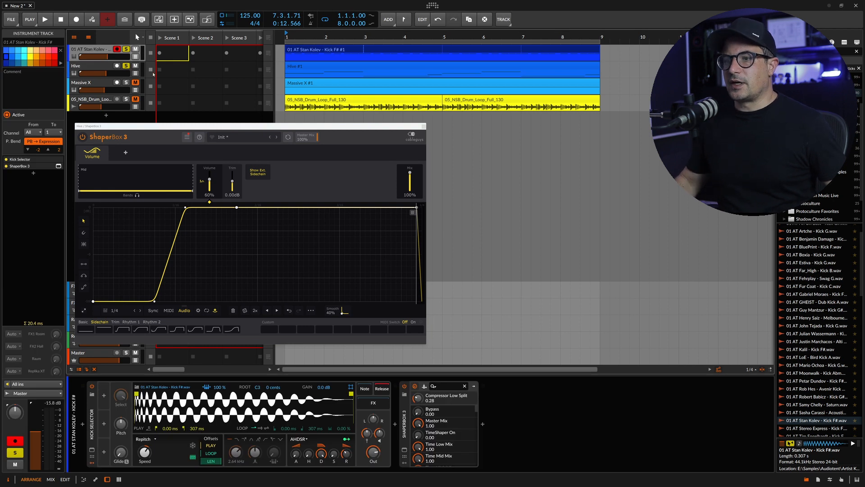
double_click(487, 425)
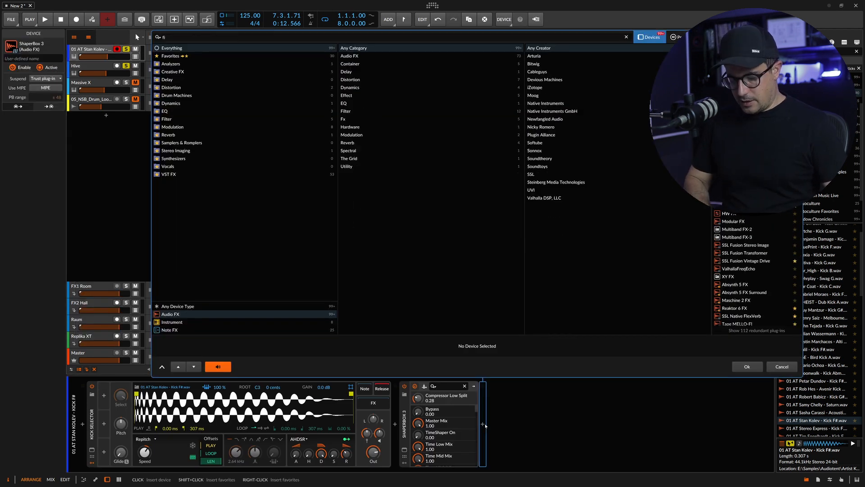
key("Return")
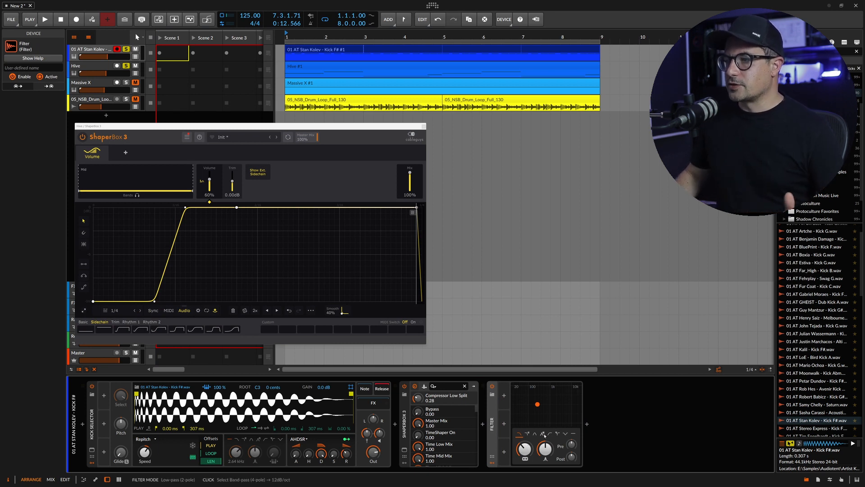
key("space")
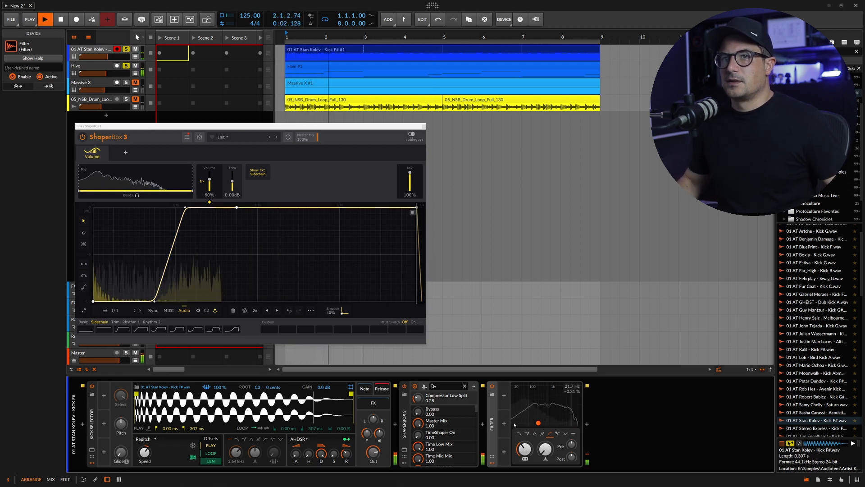
- Lower the kick track's Filter frequency to 247 Hz and audition the sidechain triggering
key("space")
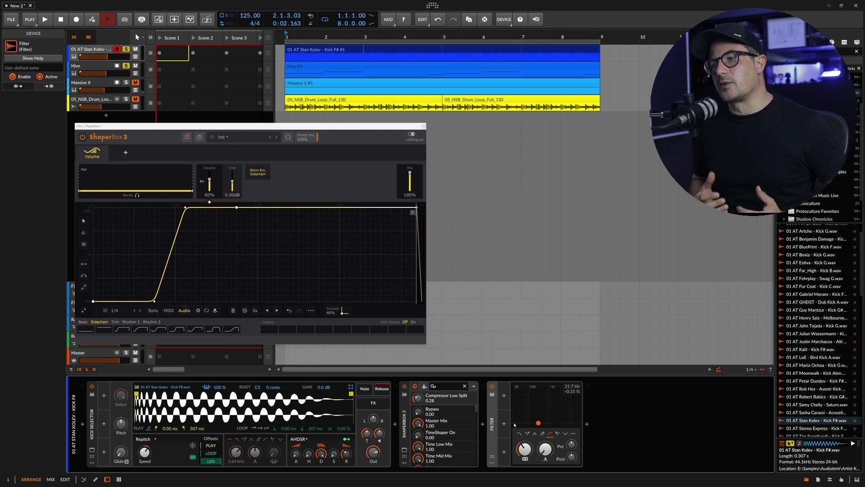
left_click_drag(514, 422, 508, 422)
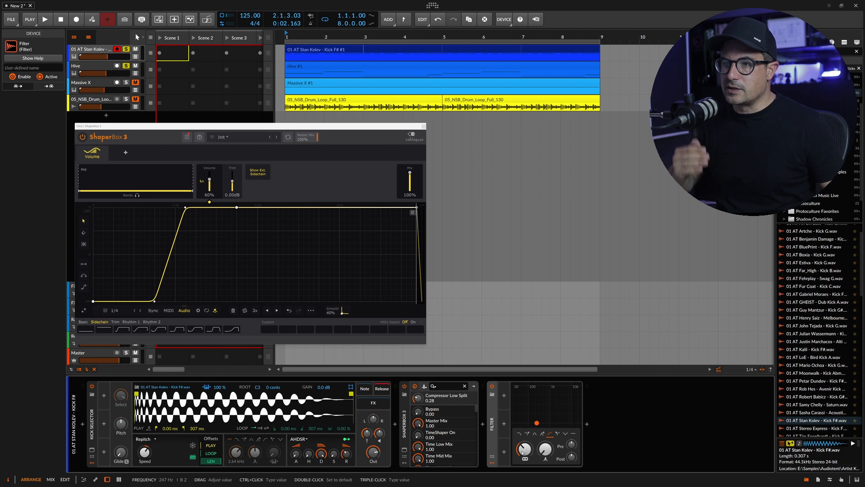
key("space")
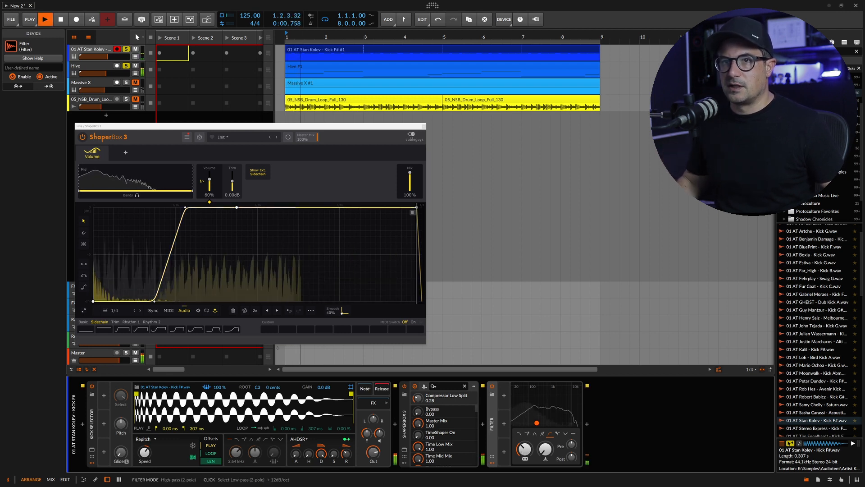
key("space")
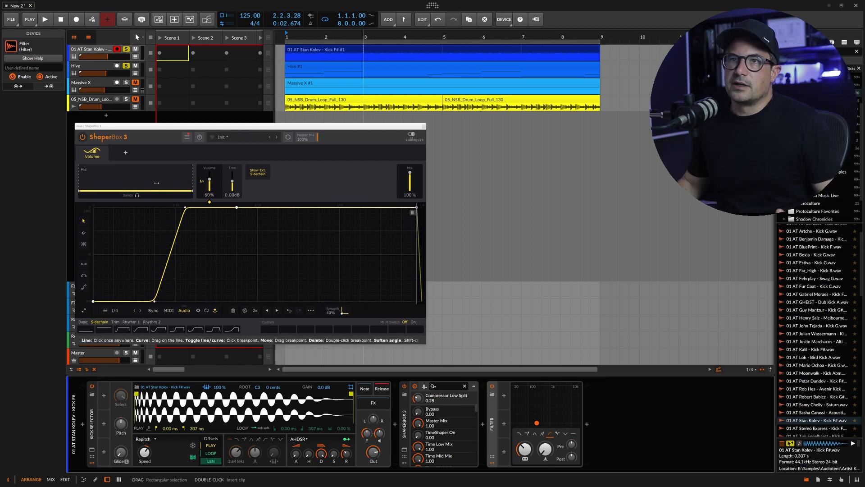
- Open Hive's global audio trigger settings and adjust the threshold to -18.1 dB while testing it during playback
left_click(198, 311)
key("space")
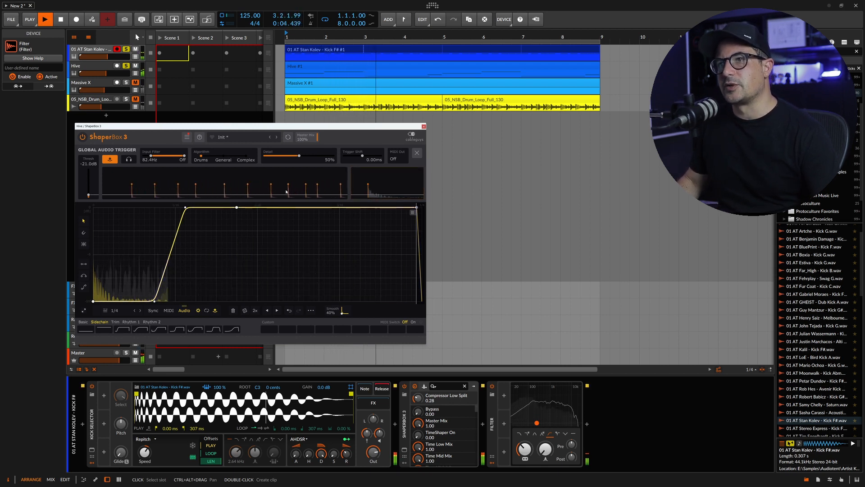
left_click_drag(89, 195, 88, 186)
key("space")
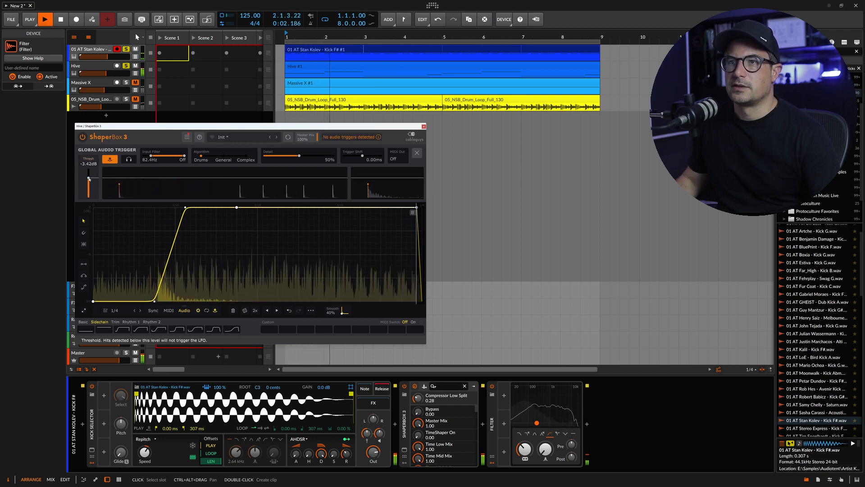
left_click_drag(88, 179, 106, 188)
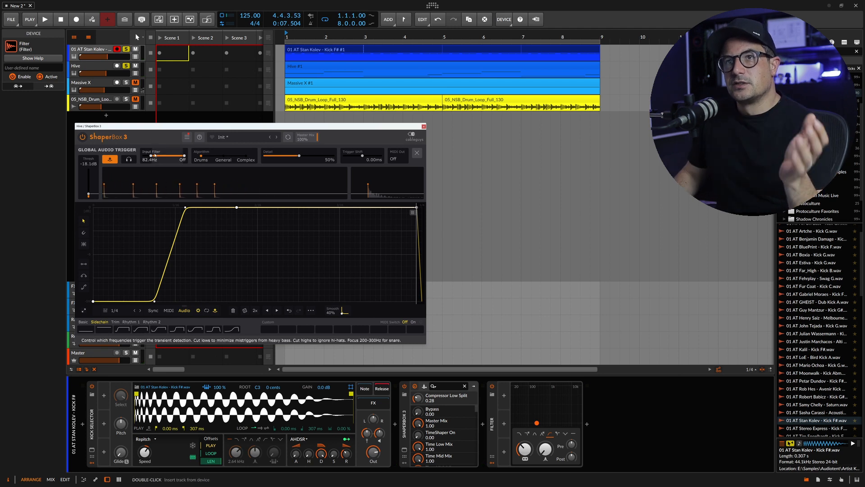
- Set the trigger's input filter to Off–130 Hz and, with the kick's Filter bypassed during playback, the threshold to -21.0 dB
left_click_drag(177, 157, 157, 160)
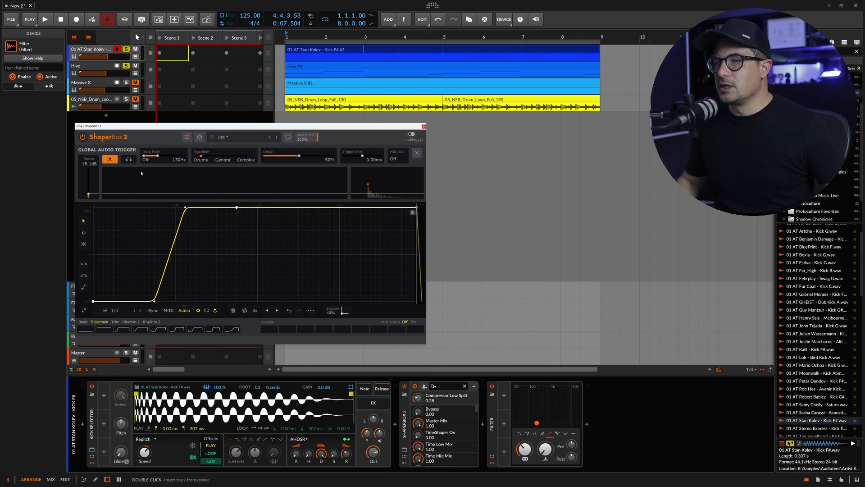
key("space")
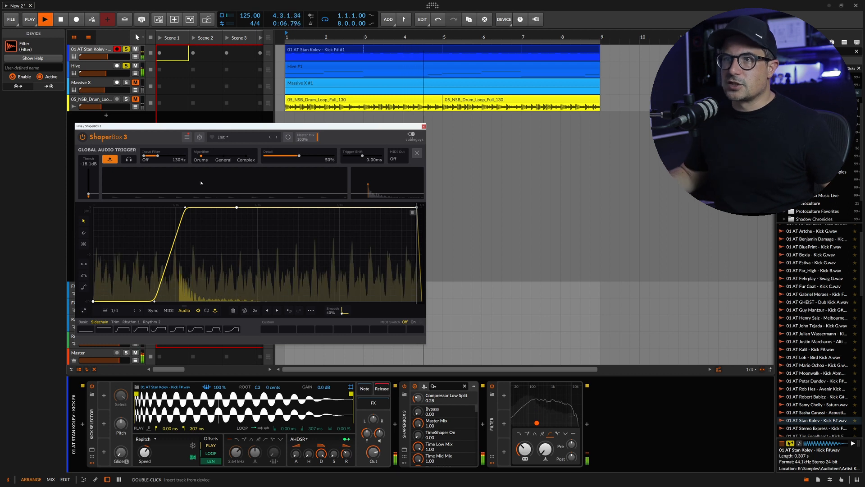
left_click(493, 386)
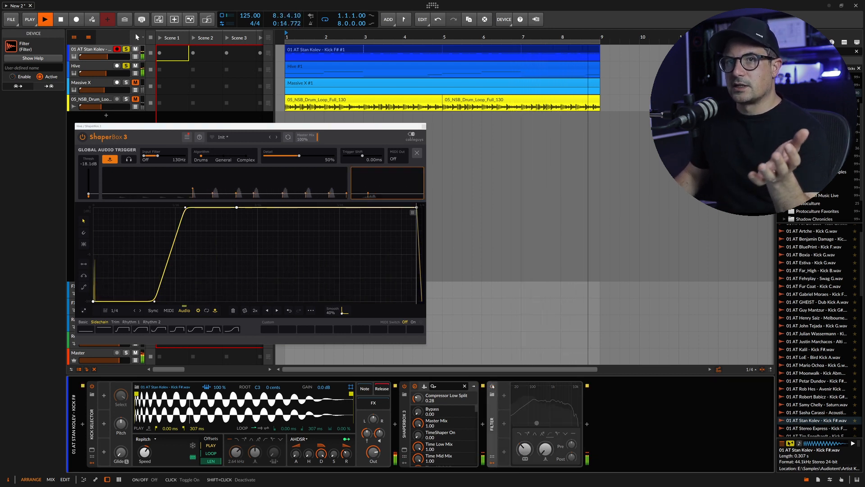
left_click_drag(90, 194, 90, 197)
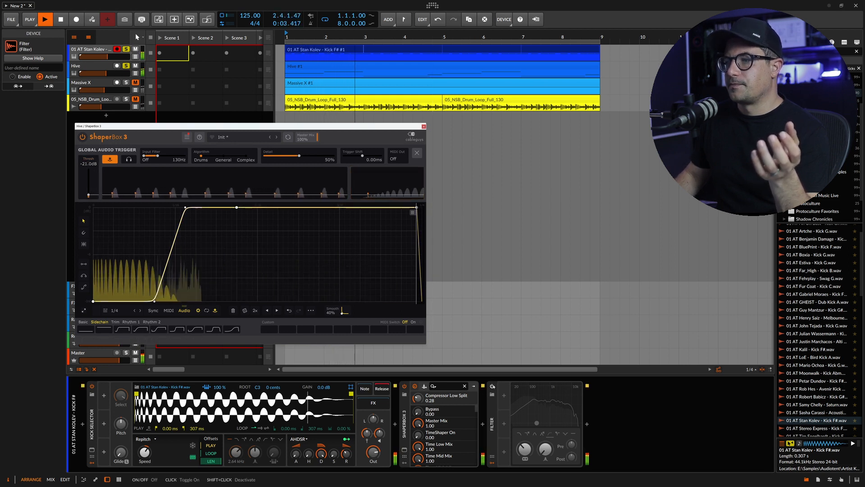
- Compare the triggering with the kick's Filter on and off, leave it bypassed, and close the audio trigger settings
left_click(493, 386)
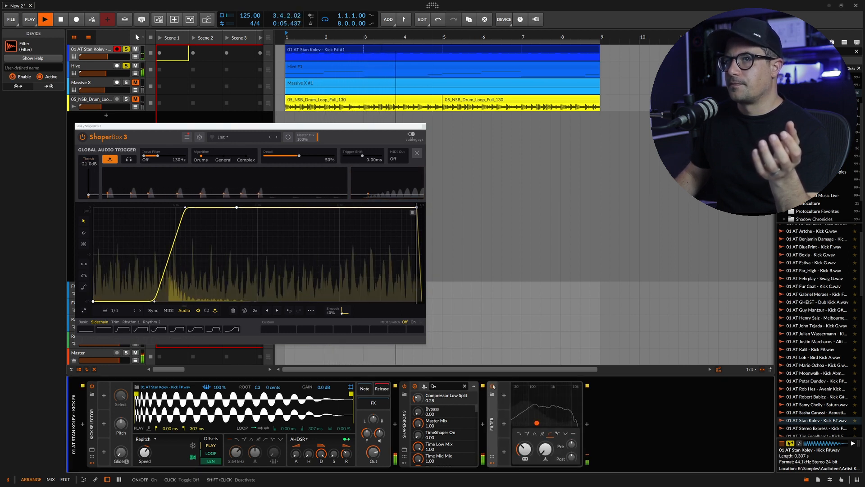
left_click(492, 386)
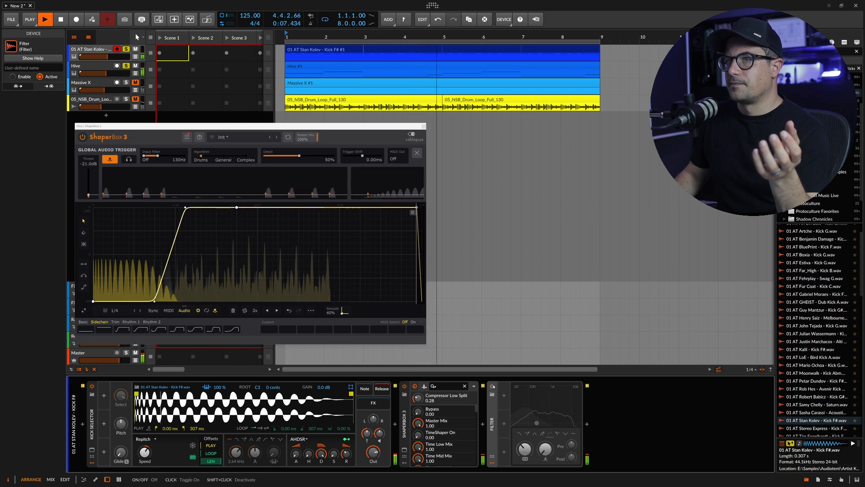
left_click(493, 386)
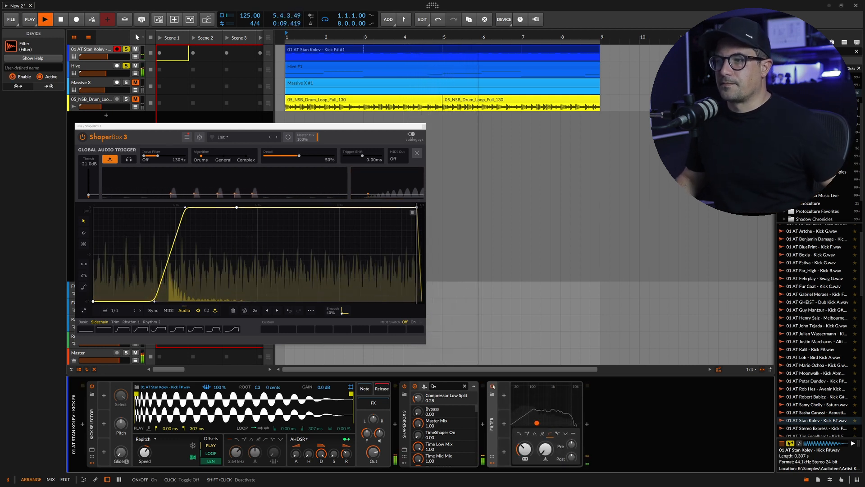
left_click(493, 386)
key("space")
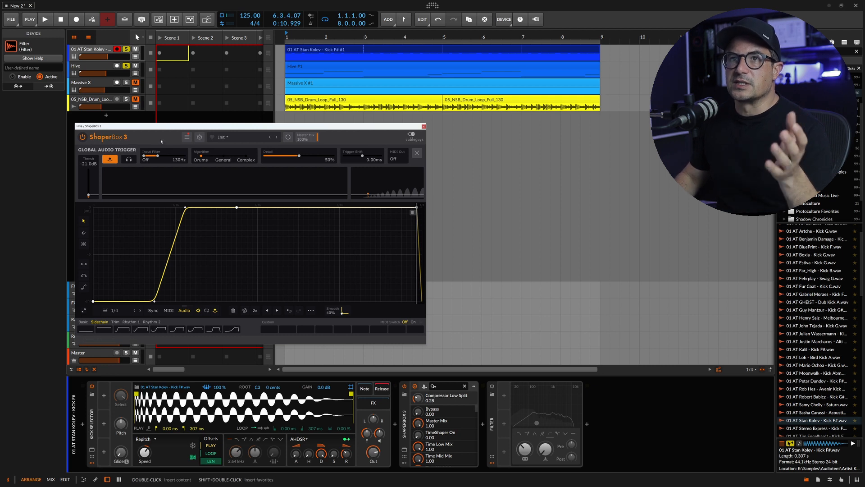
left_click(417, 152)
- Add a Compressor shaper to Hive's ShaperBox 3, enable its envelope sidechain input, and start playback
left_click(127, 152)
left_click(337, 194)
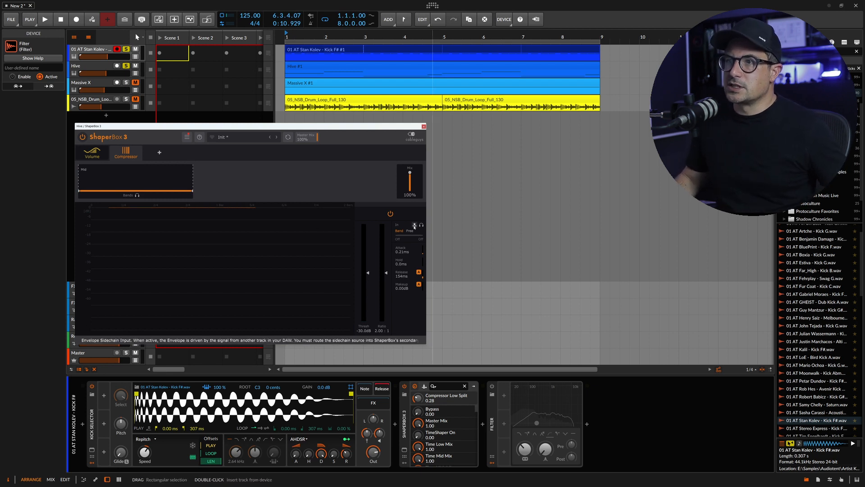
key("space")
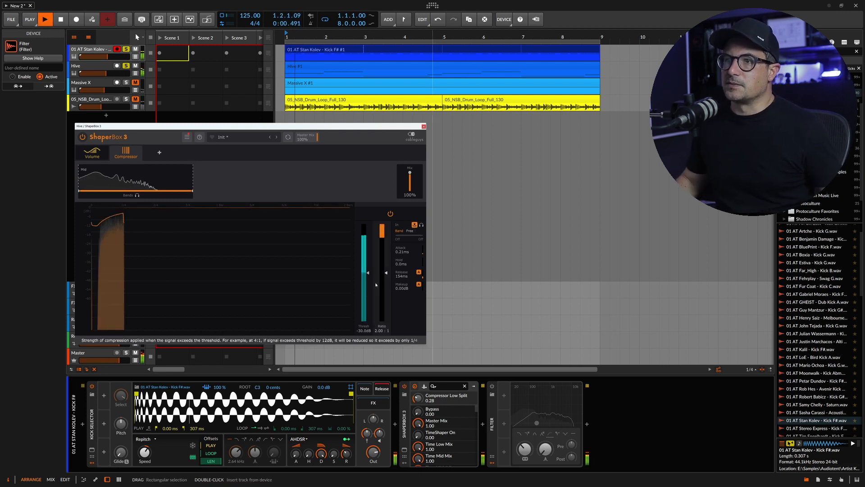
- Try the Compressor at -35.7 dB threshold, 2.27:1 ratio, 227 ms release and 5.04 dB makeup, and remove it
left_click_drag(367, 273, 403, 288)
mouse_move(83, 153)
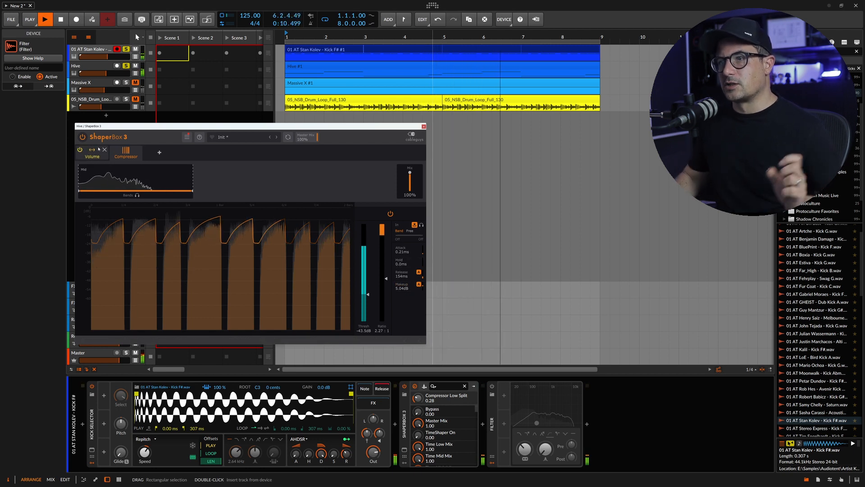
left_click_drag(402, 275, 370, 281)
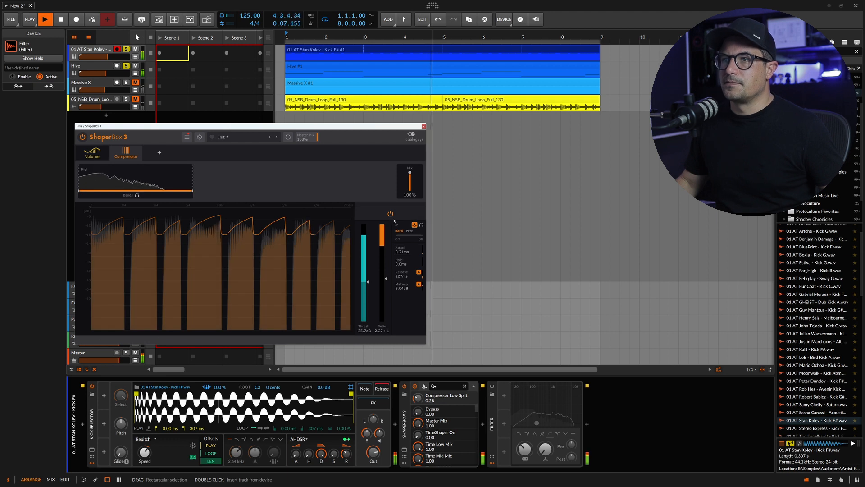
key("space")
left_click(139, 150)
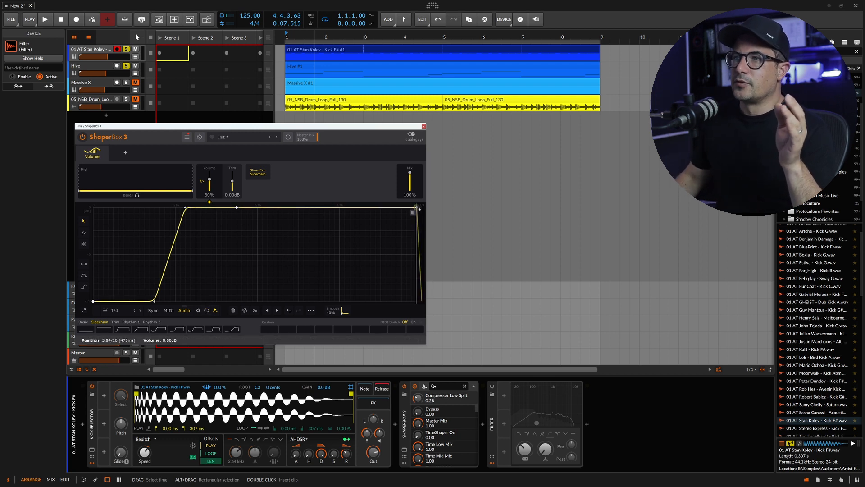
- Try ending Hive's Volume wave around the start of its rise during playback, and move the end marker back to the far end
mouse_move(401, 212)
left_mouse_down()
mouse_move(151, 212)
mouse_move(170, 212)
left_mouse_up()
key("space")
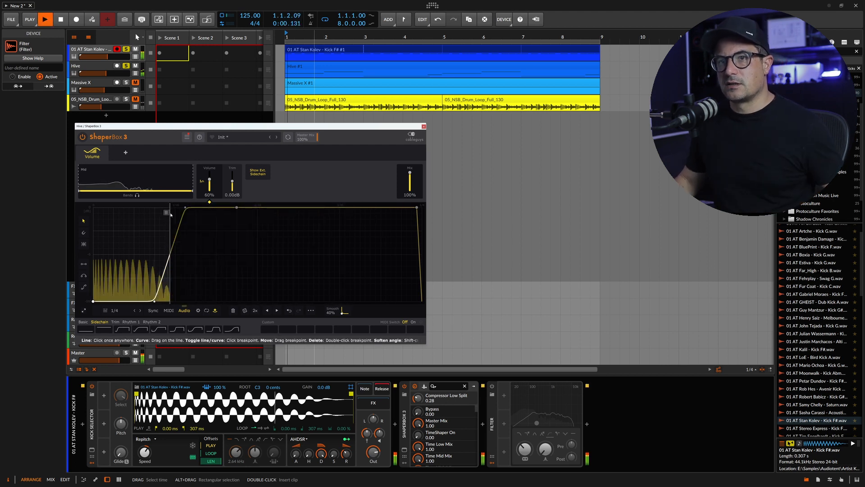
left_click_drag(170, 211, 163, 212)
key("space")
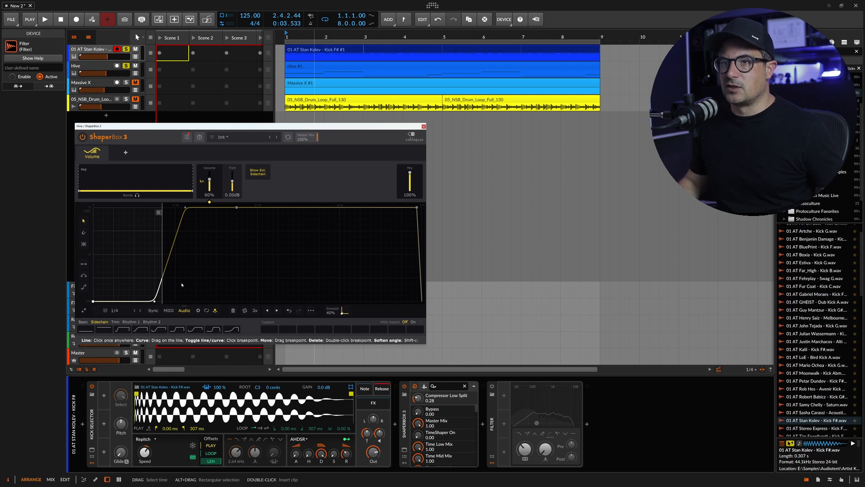
left_click_drag(159, 212, 418, 210)
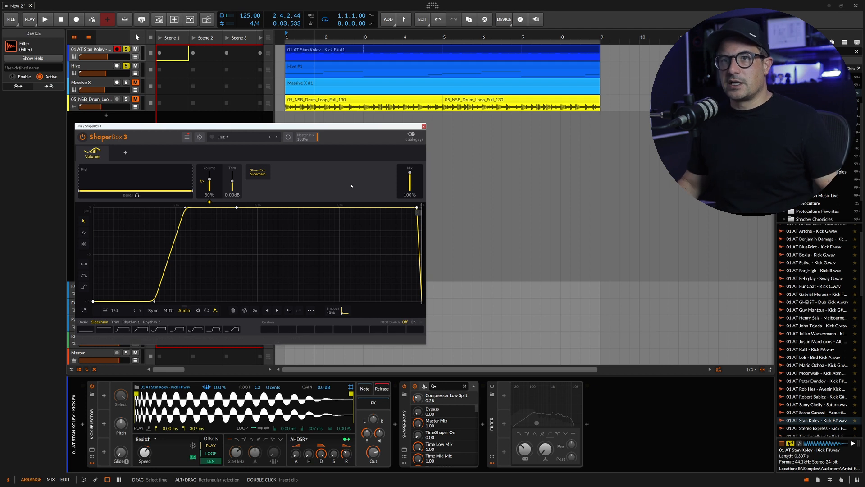
- Switch from Hive's ShaperBox 3 to the kick track's, set its Volume wave length to 1/8, and audition it
left_click(423, 126)
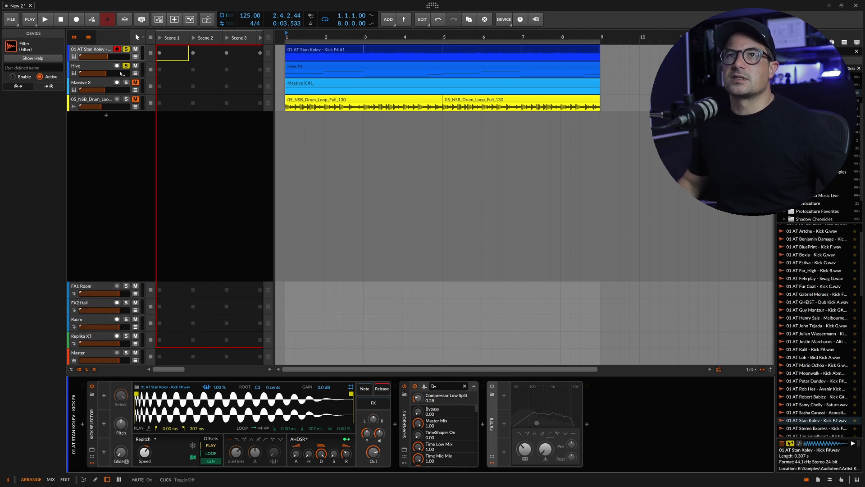
left_click(89, 53)
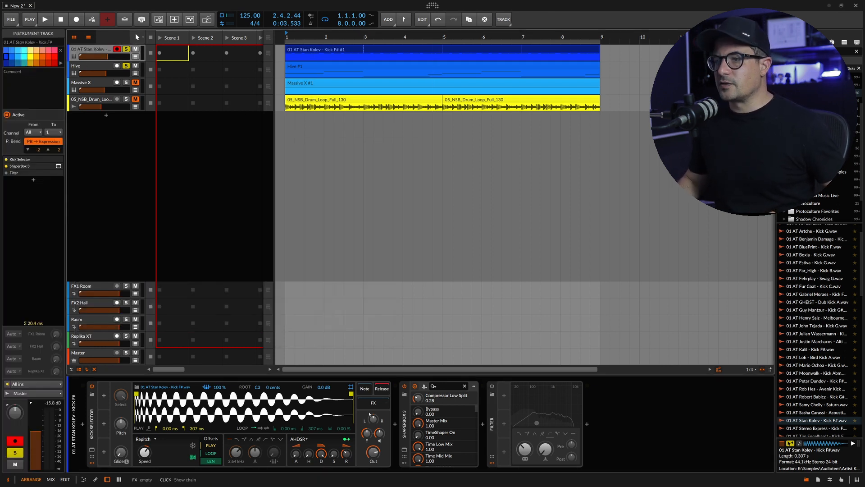
left_click(404, 449)
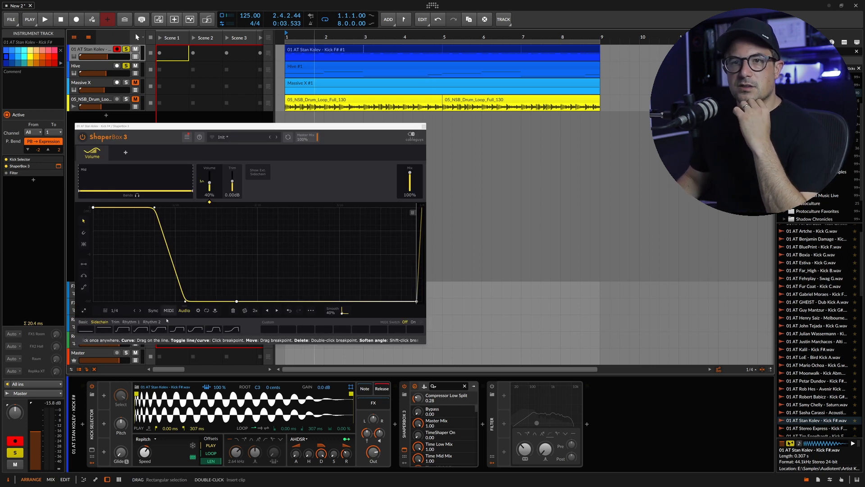
left_click(135, 310)
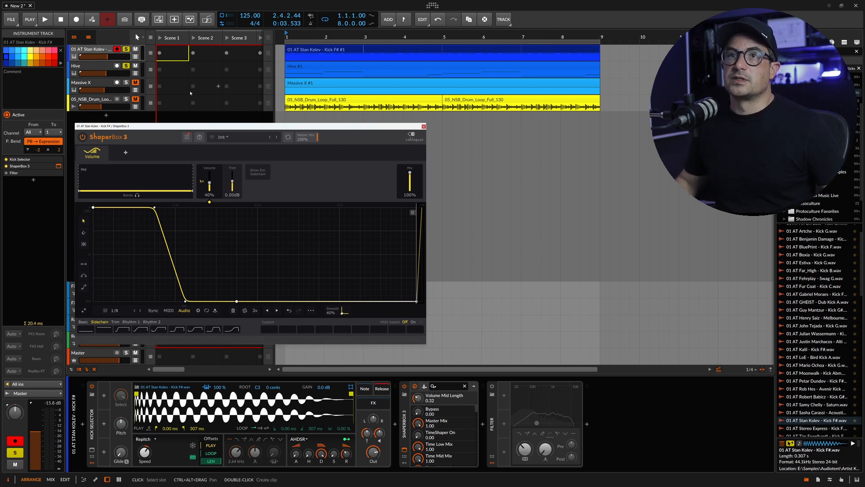
key("space")
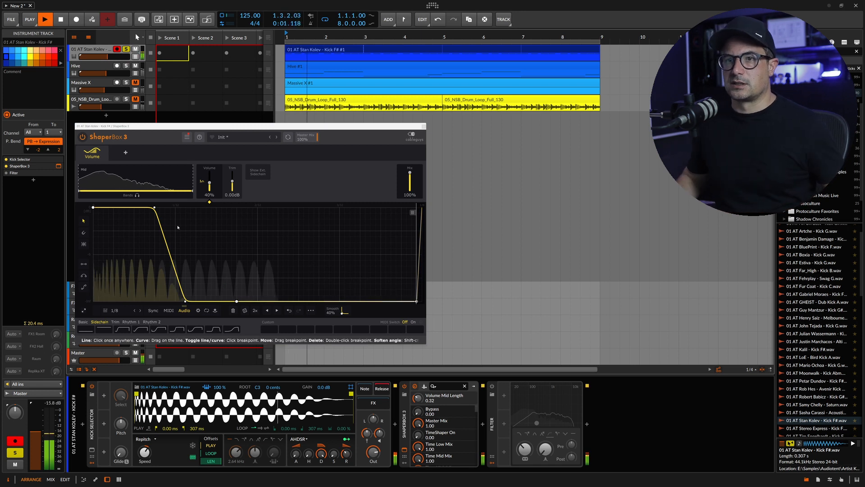
key("space")
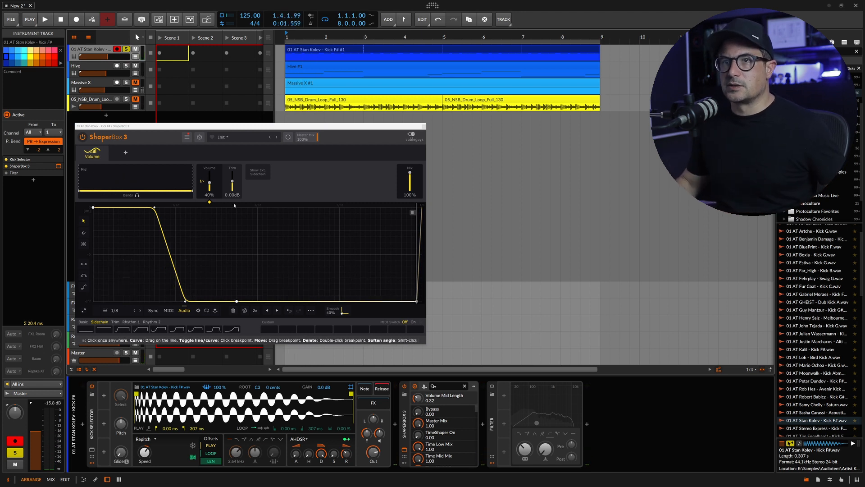
- Shift the falling section of the kick's Volume wave later to around the wave's midpoint and play it back
left_click_drag(235, 206, 117, 305)
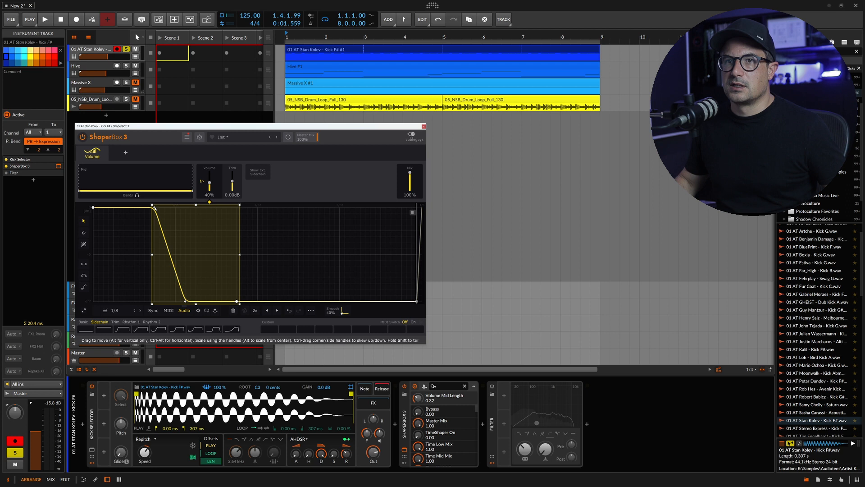
left_click_drag(195, 254, 276, 269)
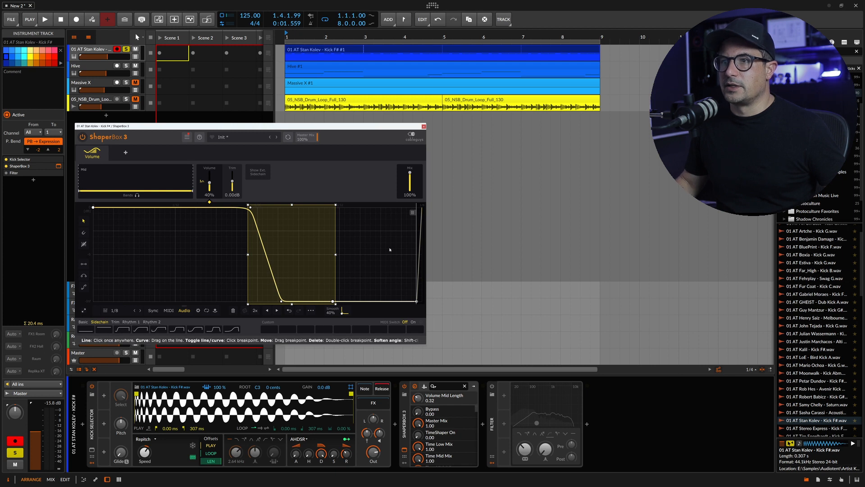
key("space")
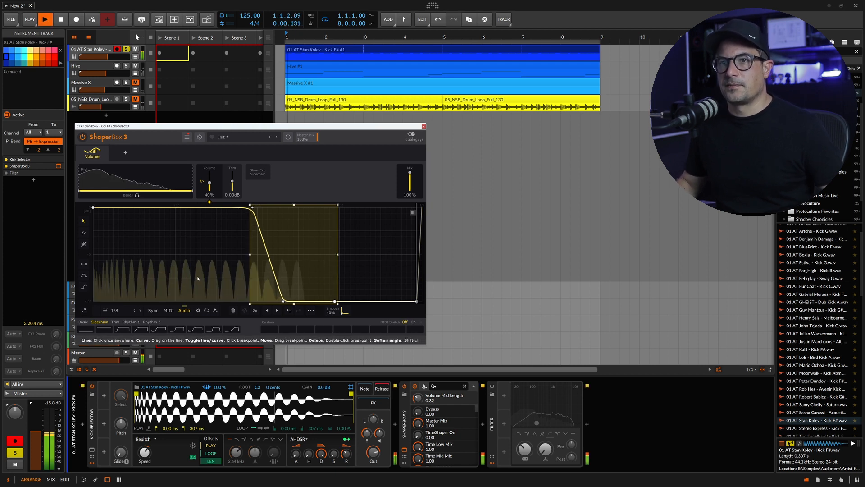
- Shape a narrow full-depth notch in the kick's Volume wave, move it close to the wave's start, and audition it
left_click(183, 231)
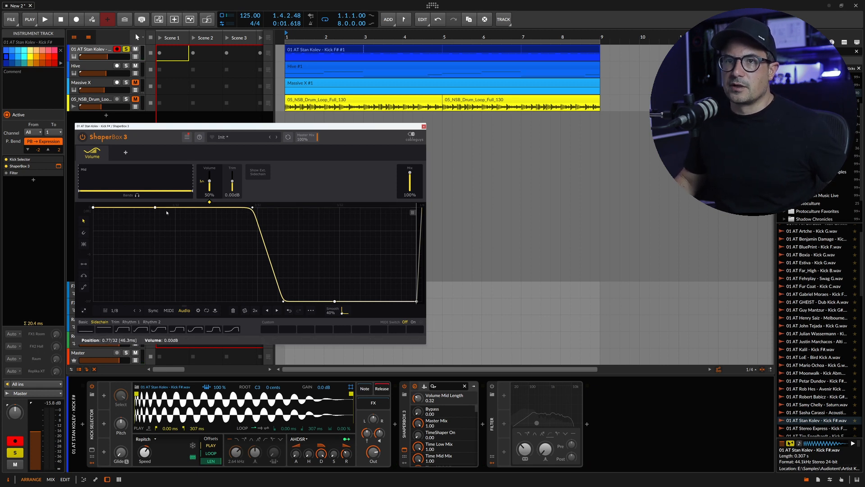
left_click_drag(163, 223, 165, 301)
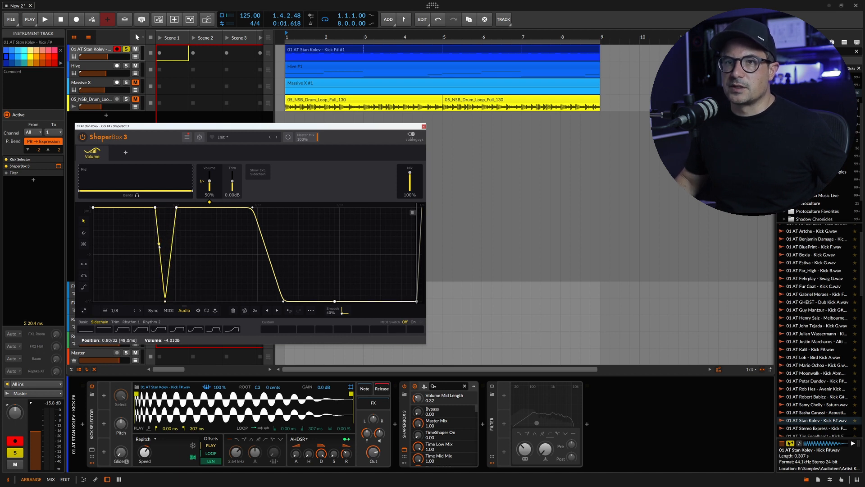
left_click_drag(157, 263, 182, 204)
left_click_drag(170, 261, 127, 266)
key("space")
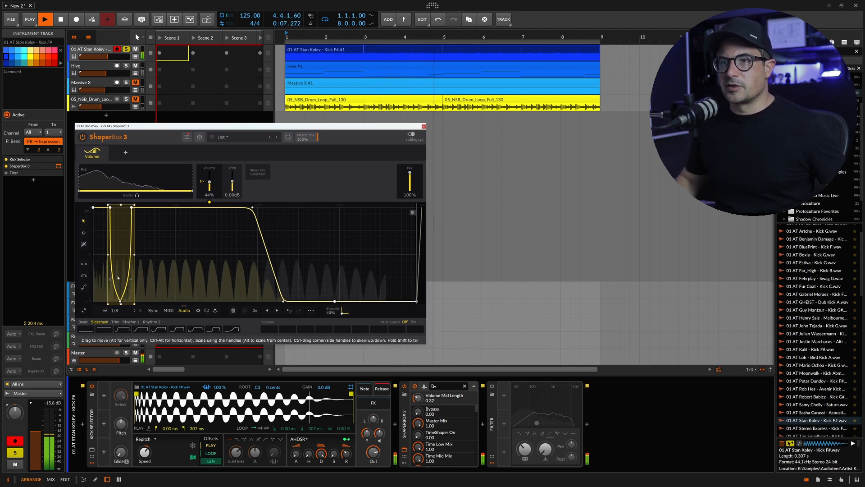
- Move the end marker of the kick's Volume wave earlier, into the flat section just after the fall, and restart playback to audition it
key("space")
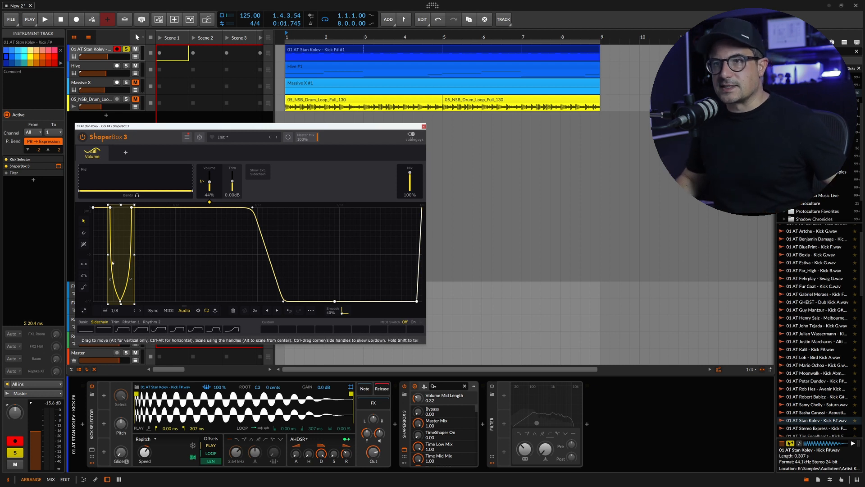
key("space")
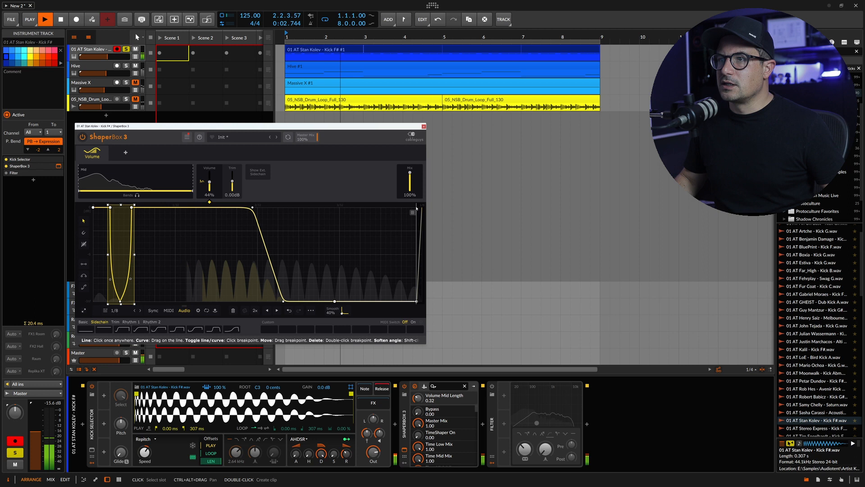
left_click(206, 311)
left_click_drag(322, 212, 319, 212)
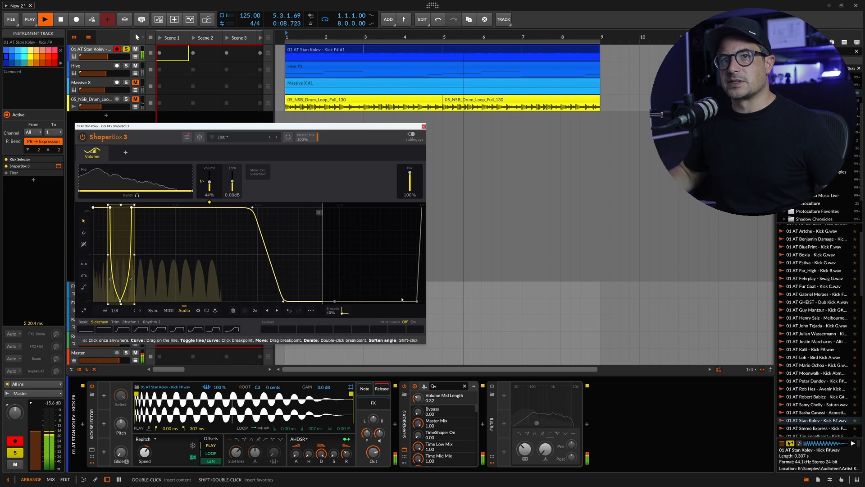
key("space")
key("space")
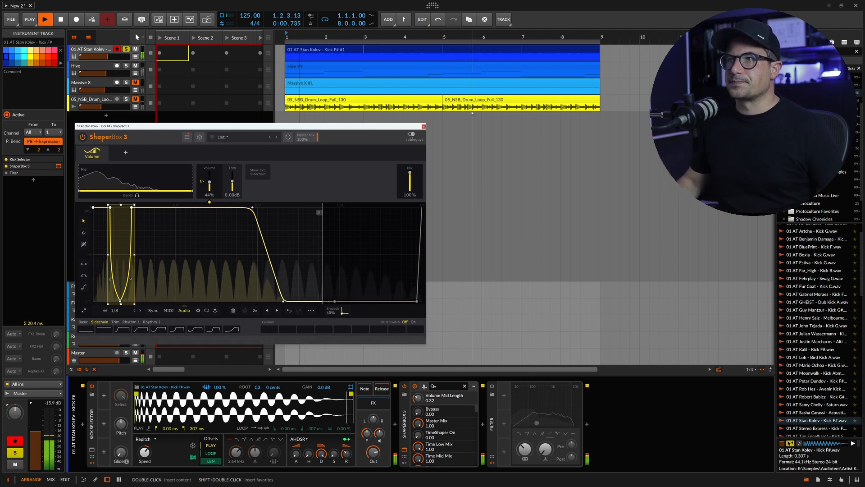
- Close the kick's ShaperBox 3 window and solo and select the drum loop track
left_click(423, 126)
left_click(115, 68)
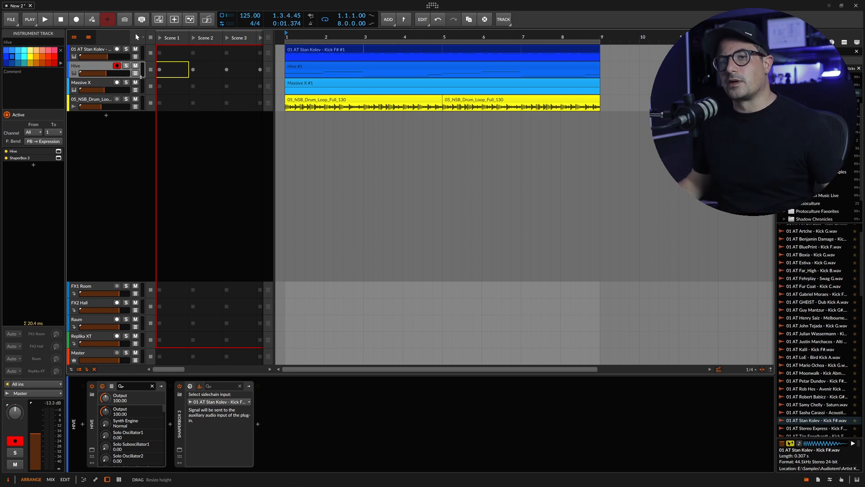
left_click(124, 101)
left_click(104, 101)
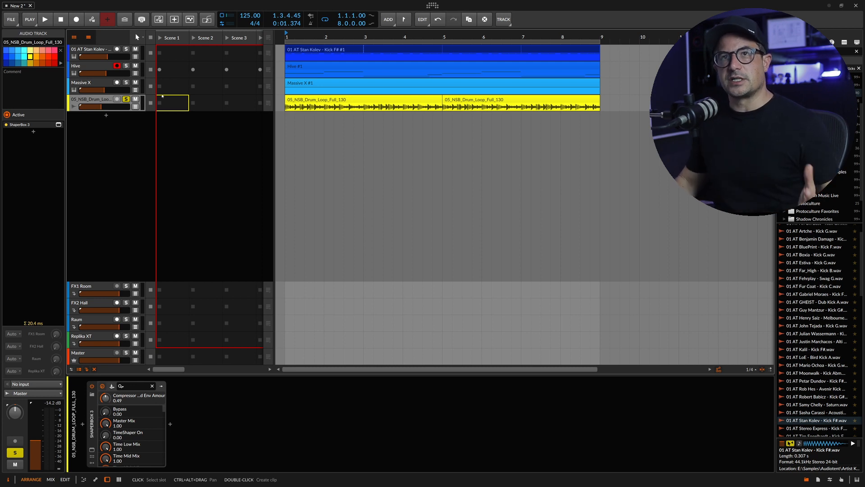
- Insert a second ShaperBox 3 after the existing one on the drum loop track and move its window clear of the arranger's centre
left_click(170, 424)
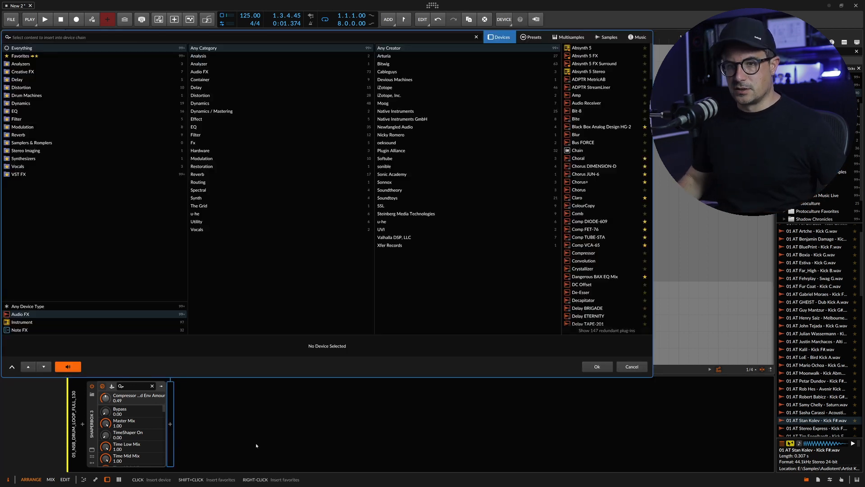
type("shape")
key("Down")
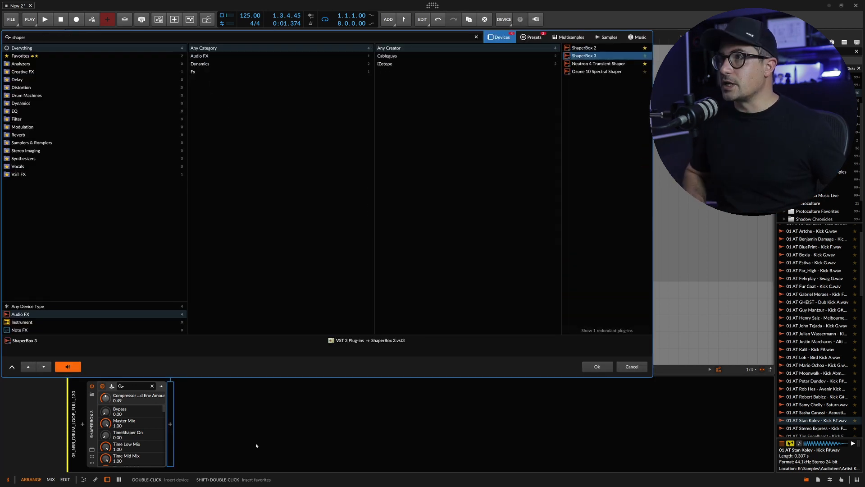
key("Return")
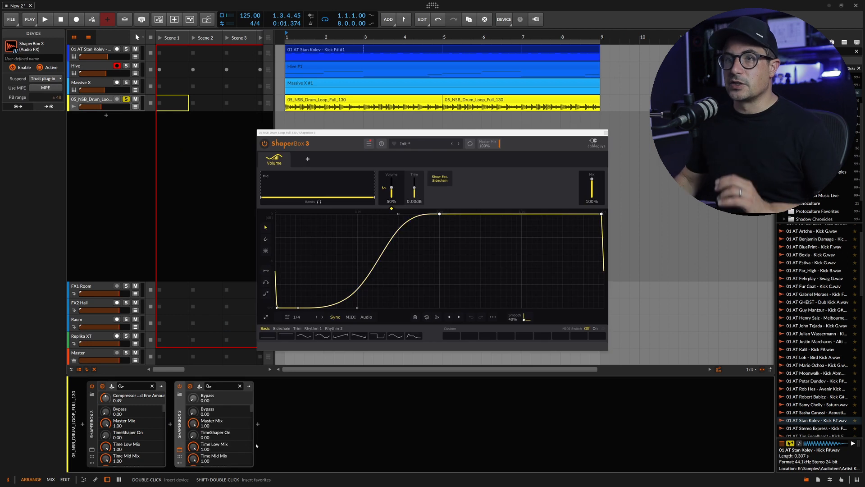
left_click_drag(379, 133, 227, 132)
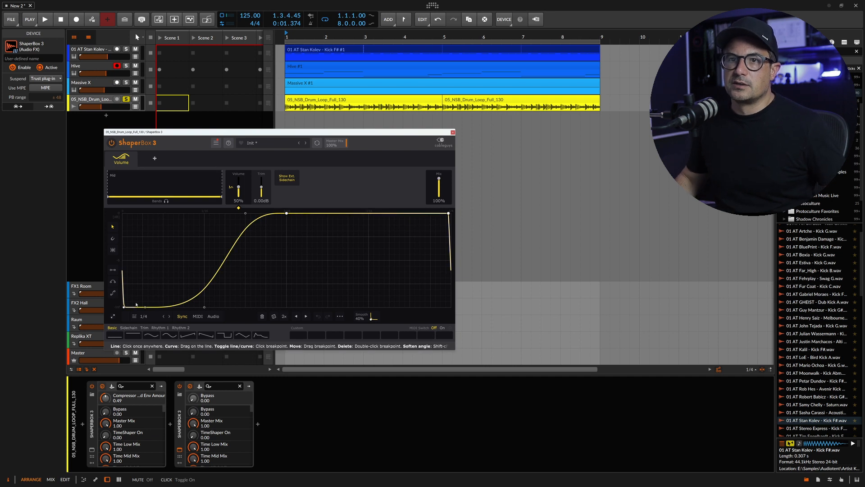
- Replace the Volume shaper in the drum loop's second ShaperBox 3 with the Filter shaper
left_click_drag(124, 307, 122, 226)
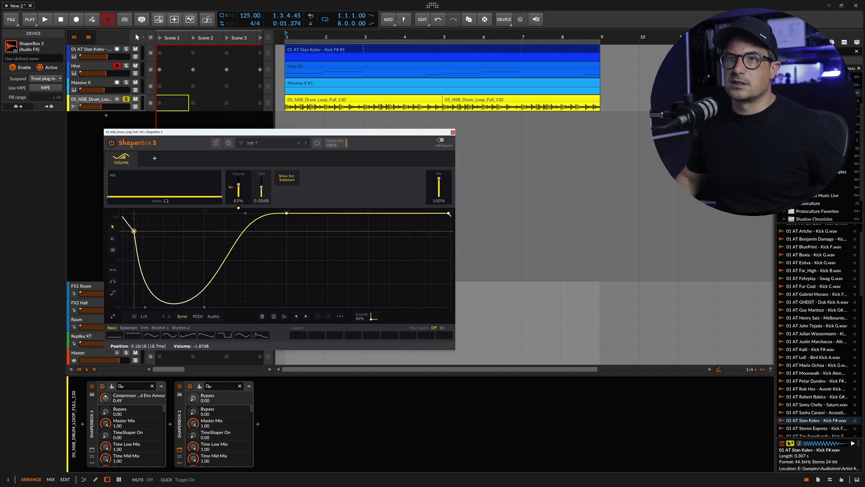
left_click(133, 155)
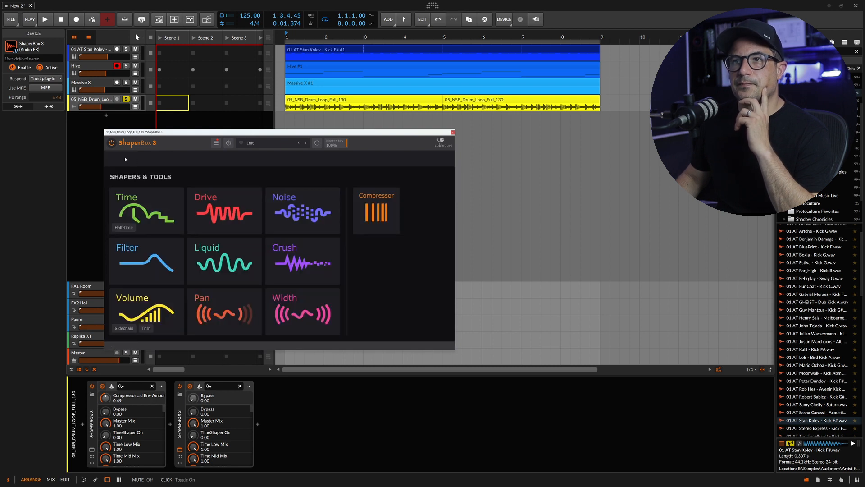
left_click(145, 259)
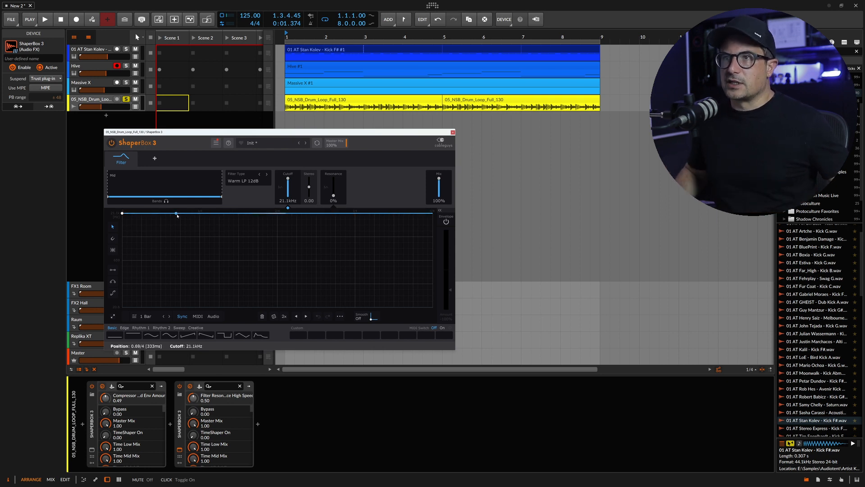
- Shape the Filter cutoff wave to drop steeply near its start and slope to the minimum at its end, and audition it
key("space")
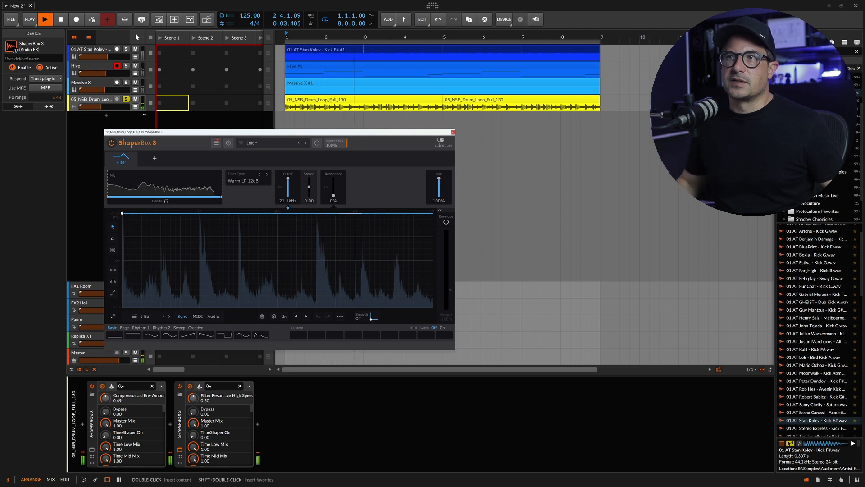
key("space")
left_click_drag(158, 215, 142, 276)
left_click_drag(424, 220, 432, 307)
key("space")
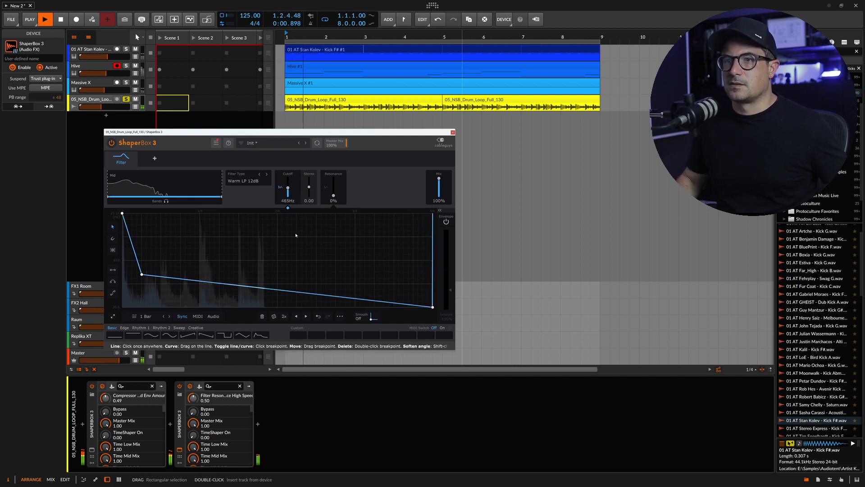
left_click_drag(142, 274, 144, 283)
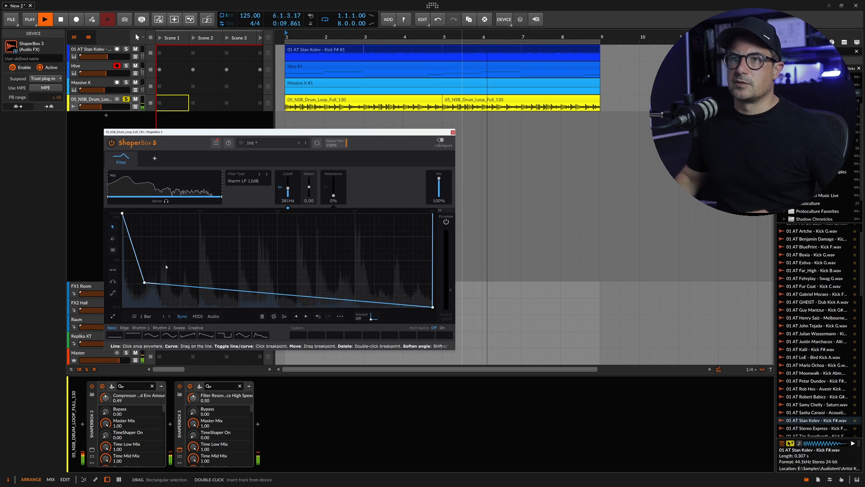
key("space")
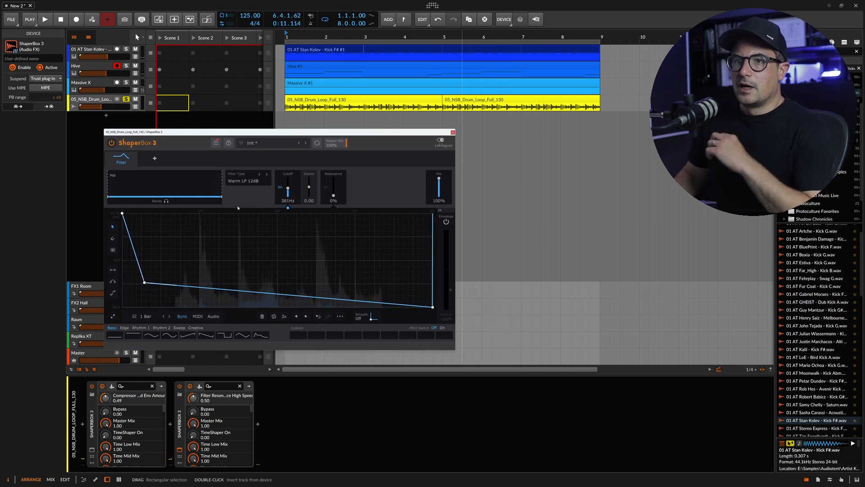
- Switch the Filter wave to Audio triggering and set the global audio trigger's threshold to -16.0 dB while auditioning the loop
left_click(213, 316)
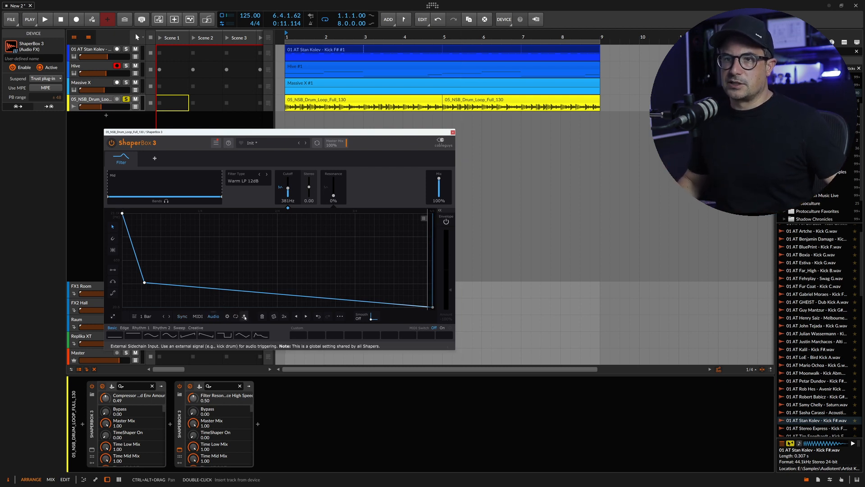
key("space")
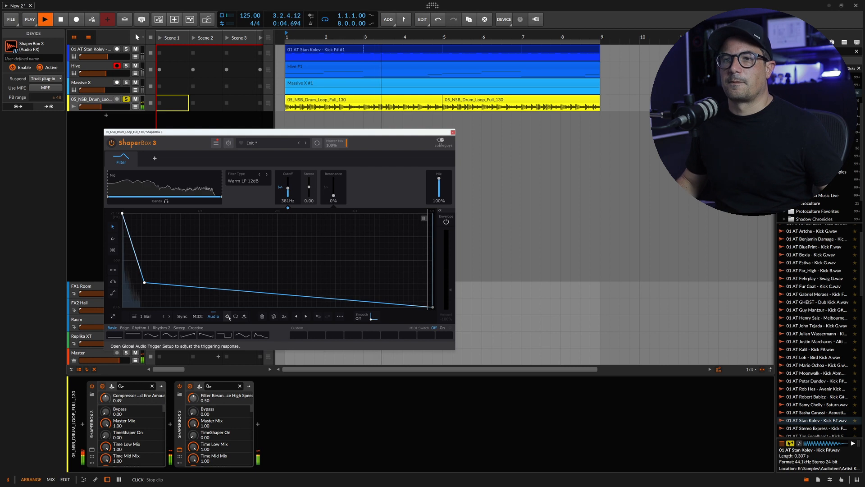
left_click(228, 318)
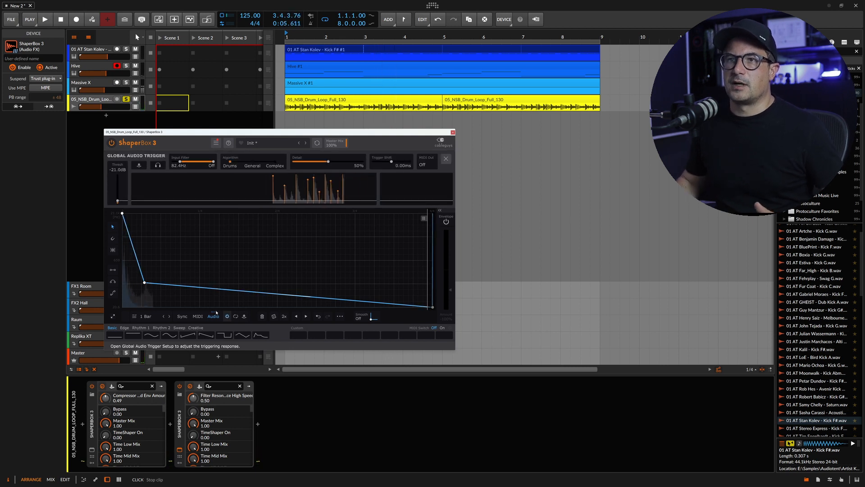
key("space")
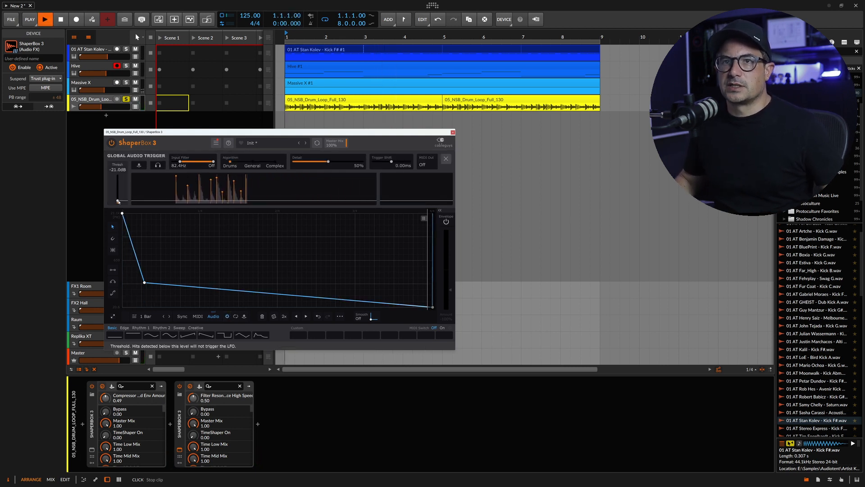
left_click_drag(118, 201, 117, 198)
key("space")
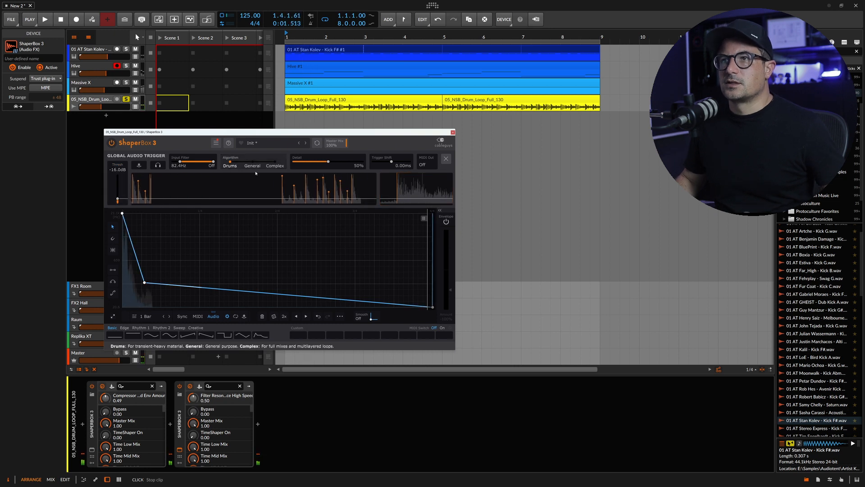
- Raise the audio trigger's Detail to 67% and try different Input Filter ranges during playback
key("space")
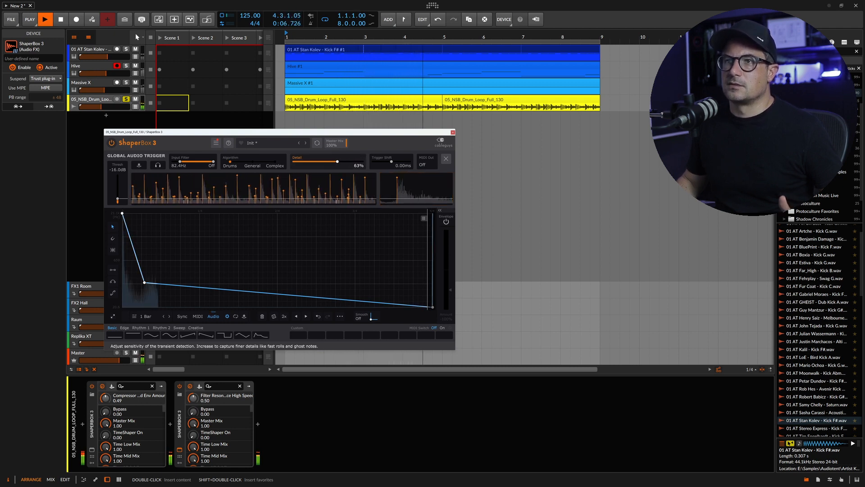
left_click_drag(294, 161, 333, 161)
key("space")
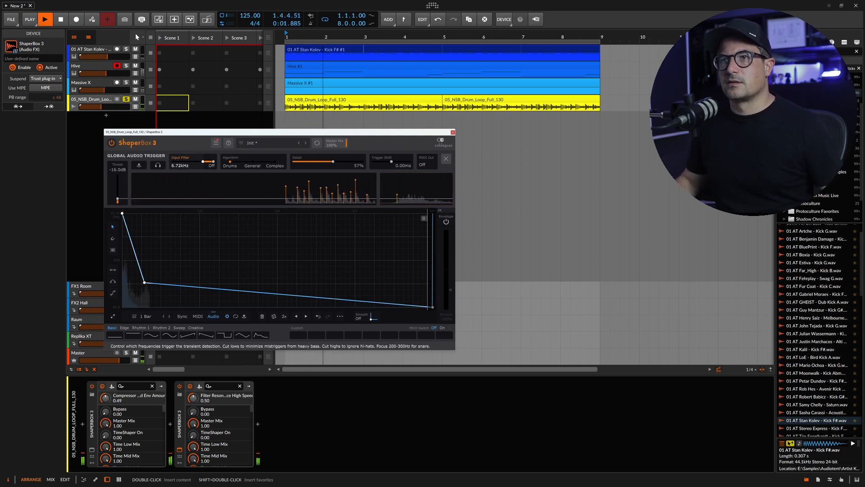
left_click_drag(322, 169, 326, 169)
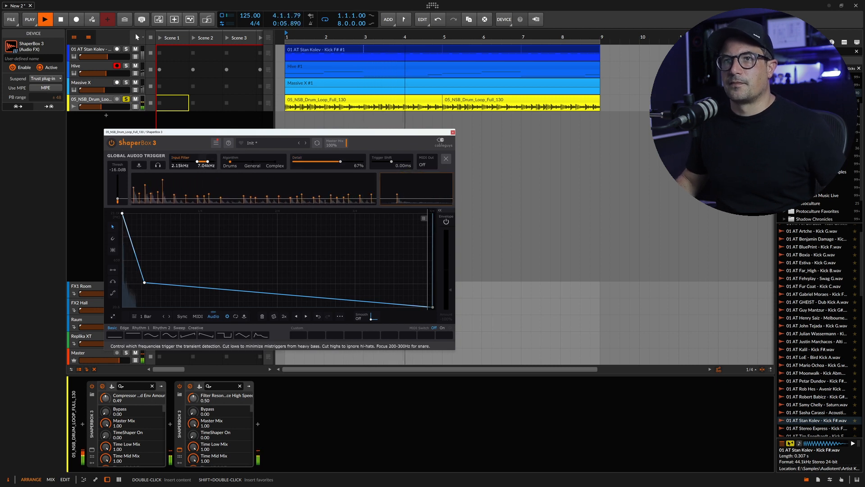
left_click_drag(202, 162, 200, 161)
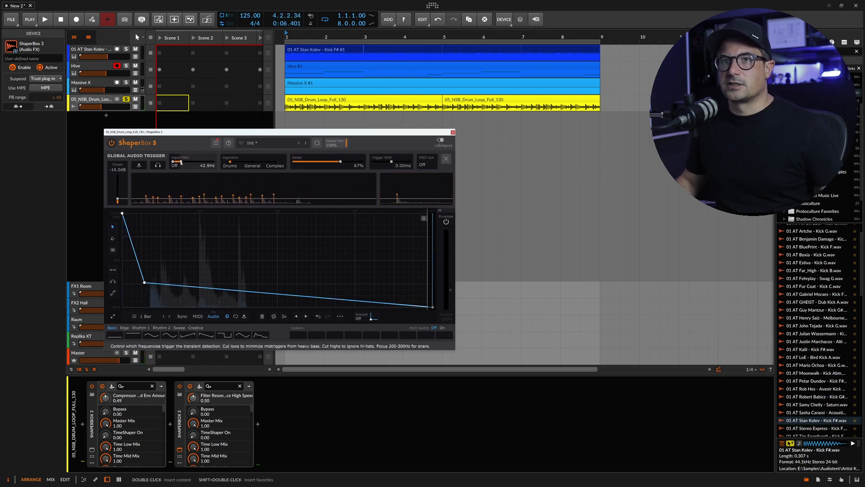
left_click_drag(188, 163, 214, 160)
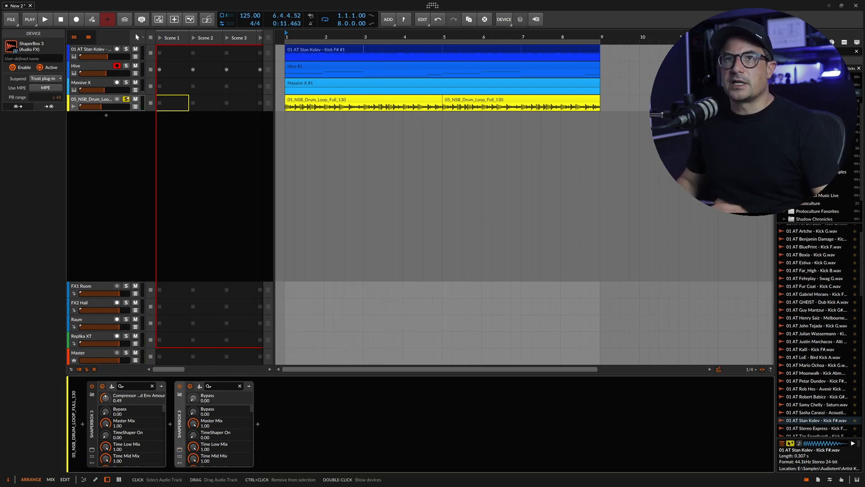
- Unsolo the drum loop track and delete its second ShaperBox 3
left_click(126, 99)
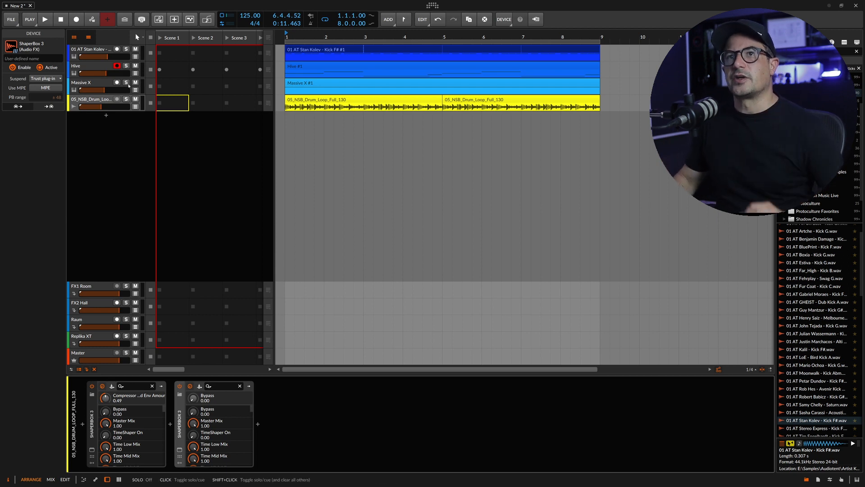
left_click(110, 100)
left_click(180, 426)
key("Delete")
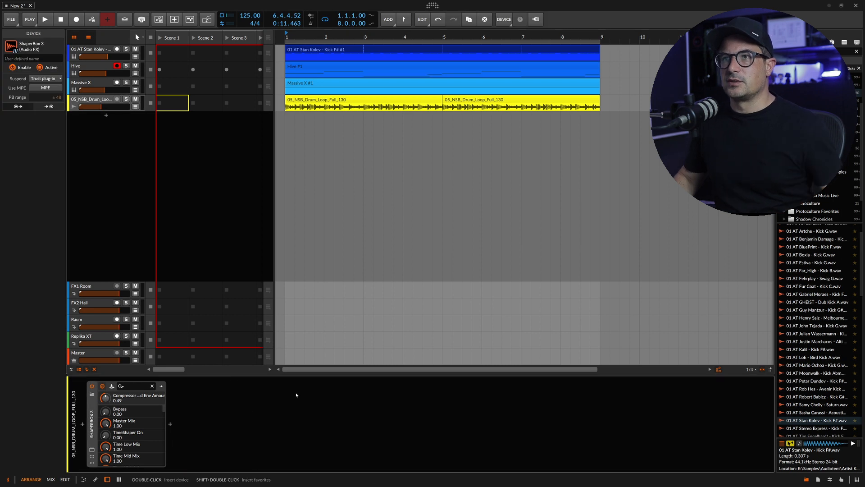
- Insert a fresh ShaperBox 3 after the existing one on the drum loop track
left_click(318, 102)
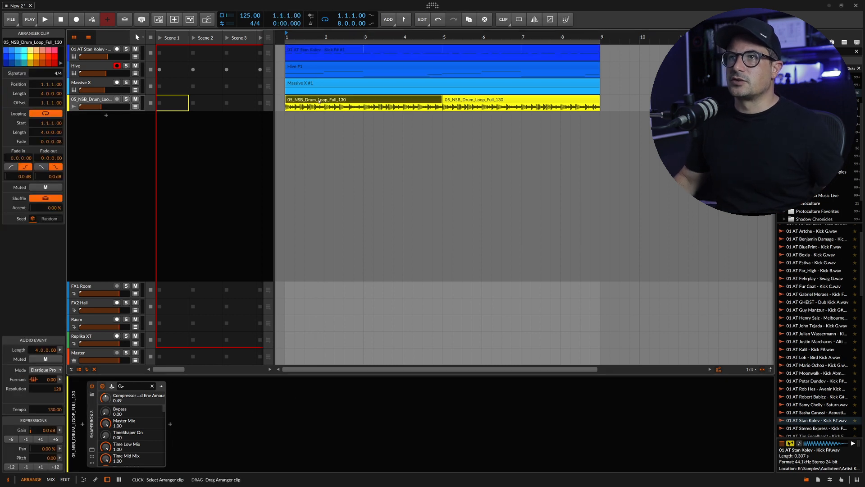
left_click(169, 424)
type("shaper")
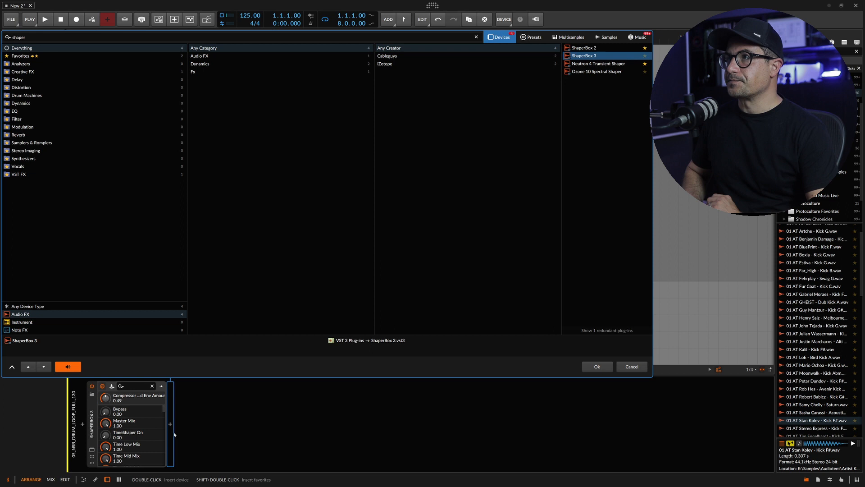
key("Return")
- Solo the drum loop track and play it with the new Volume wave set to Audio triggering
key("space")
key("space")
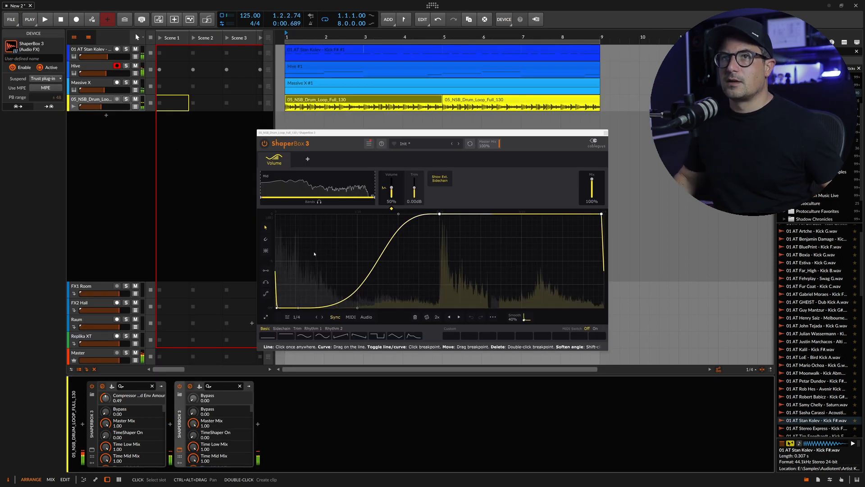
left_click(125, 99)
key("space")
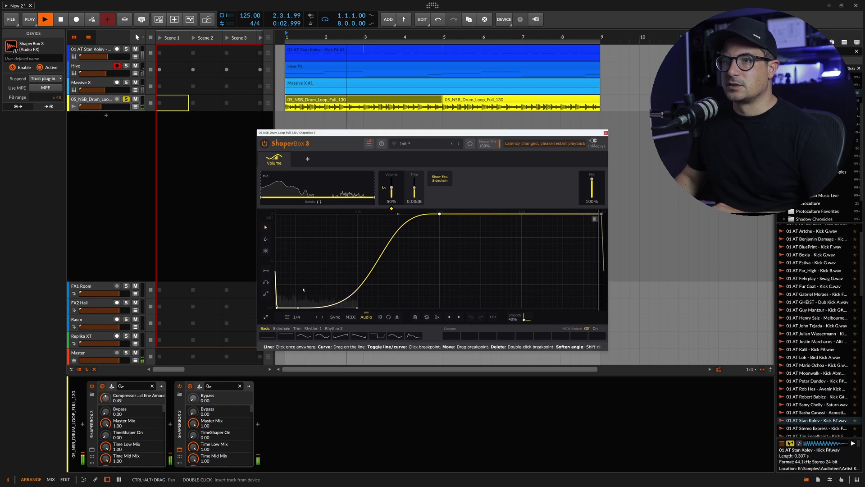
- Flip the Volume wave vertically with an earlier, steeper fall, and open the Global Audio Trigger setup
right_click(325, 261)
left_click(351, 289)
left_click_drag(367, 133, 225, 112)
left_click_drag(215, 193, 172, 194)
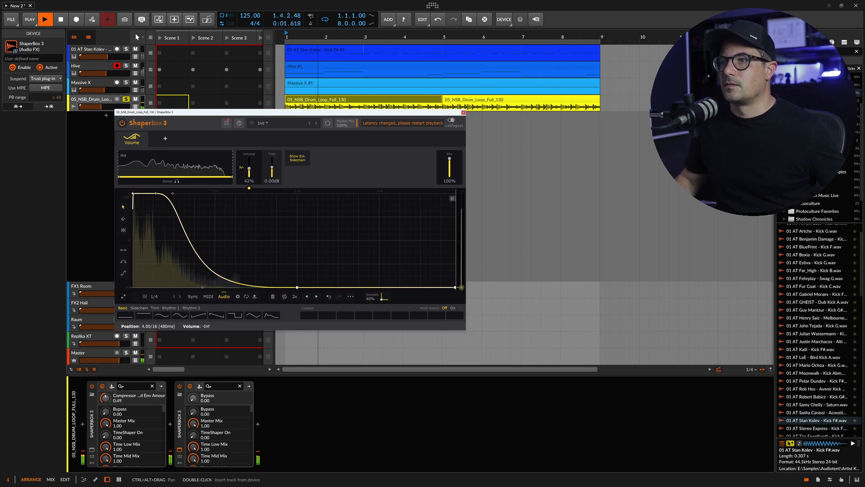
left_click(239, 297)
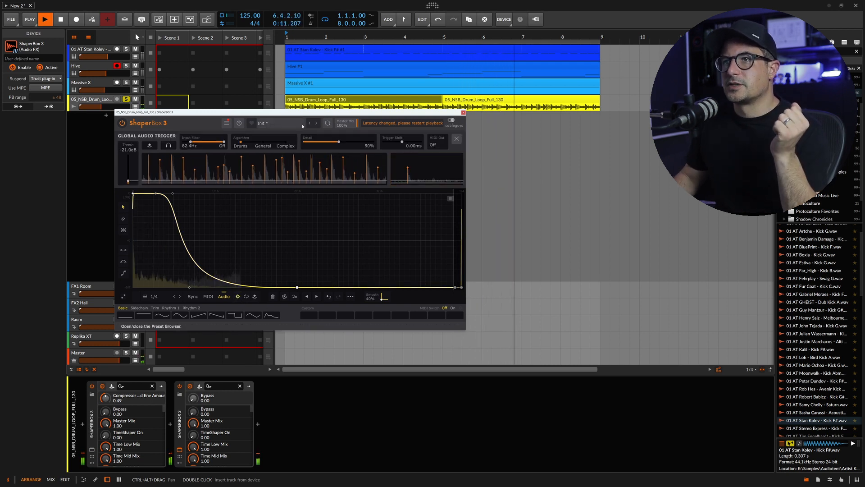
- Raise the Detail of the global audio trigger slightly for the drum loop
left_click_drag(339, 141, 348, 142)
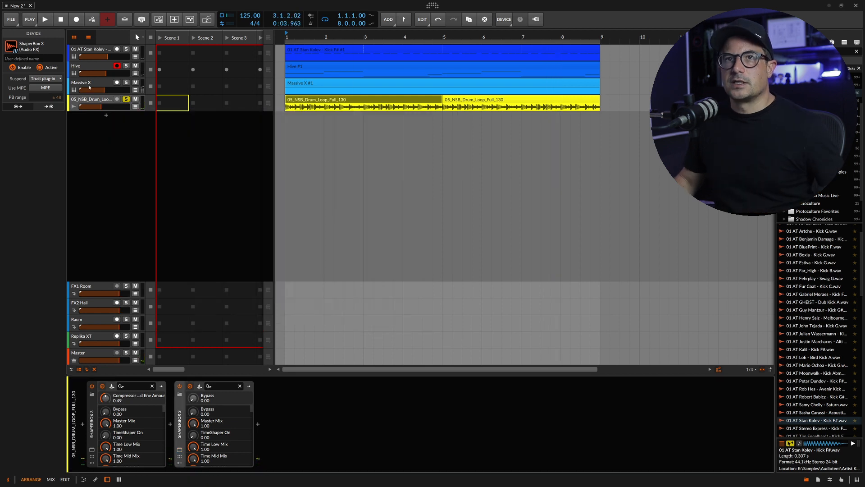
- Solo the Massive X track alongside the drum loop and bypass its Raum device
left_click(90, 85)
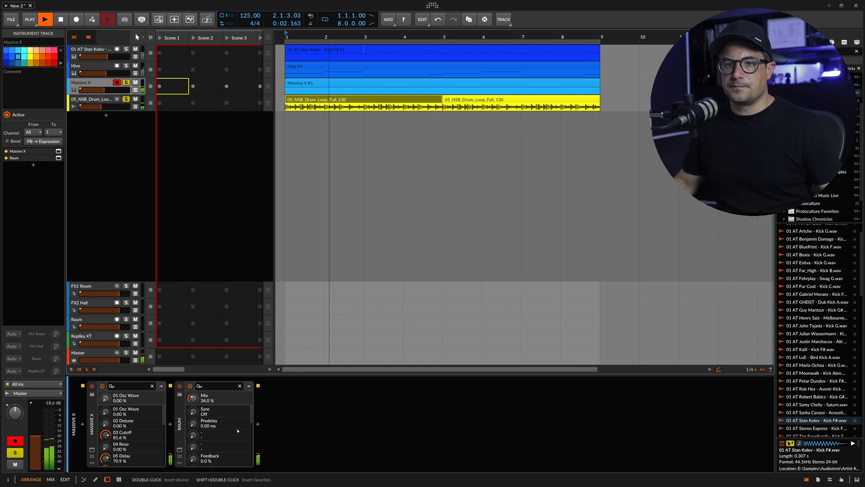
left_click(180, 387)
key("space")
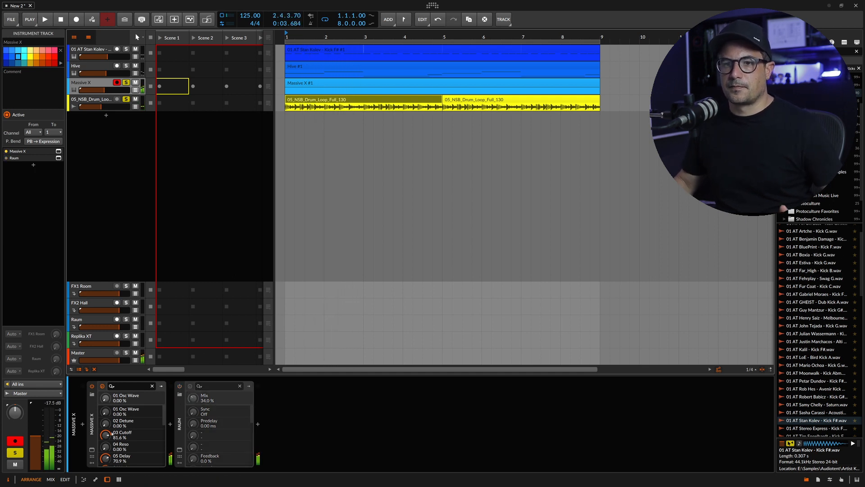
- Insert ShaperBox 3 between Massive X and Raum, replacing its default Volume shaper with a Filter shaper
left_click(170, 424)
type("sha")
key("Down")
key("Down")
key("Return")
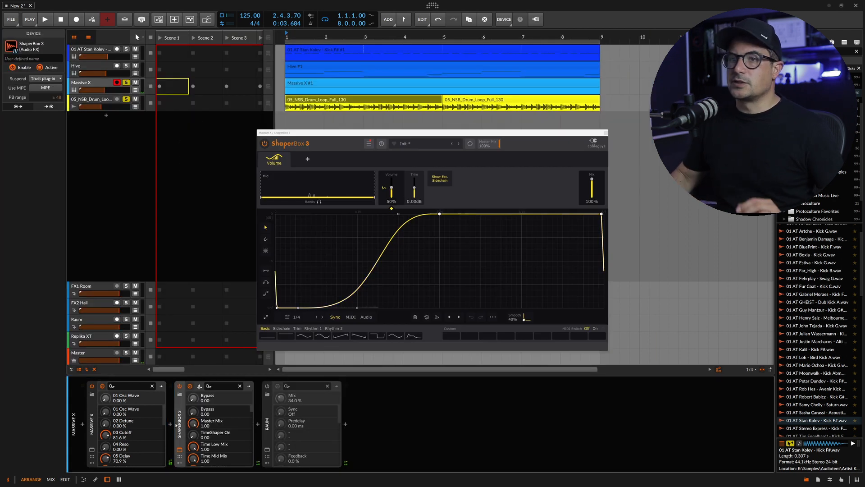
left_click(308, 159)
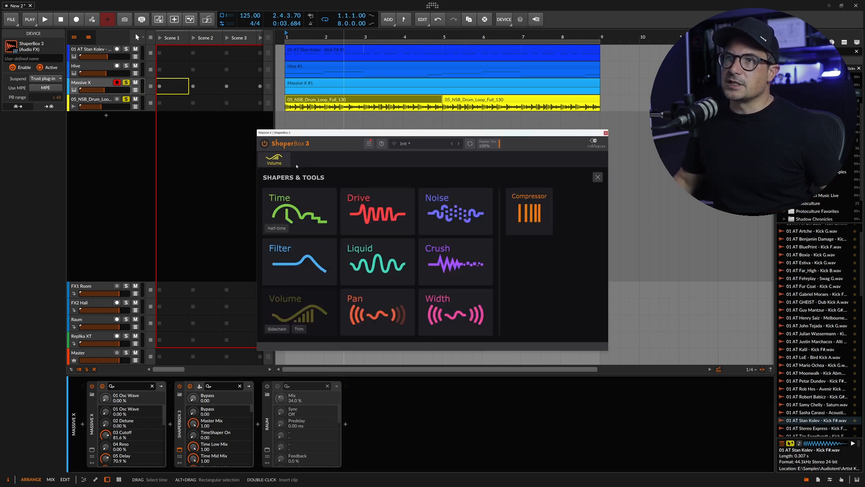
left_click(301, 263)
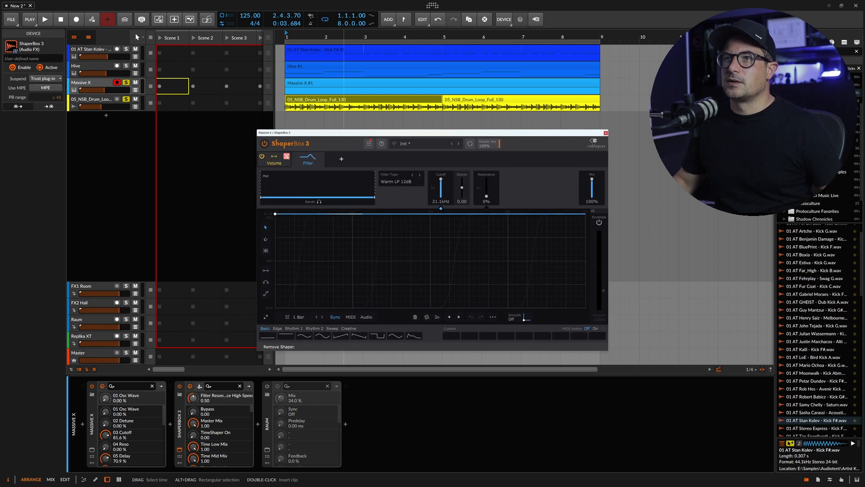
- Set the new ShaperBox 3's sidechain input to 05_NSB_Drum_Loop_Full_130 (POST) and move its window aside
left_click(199, 387)
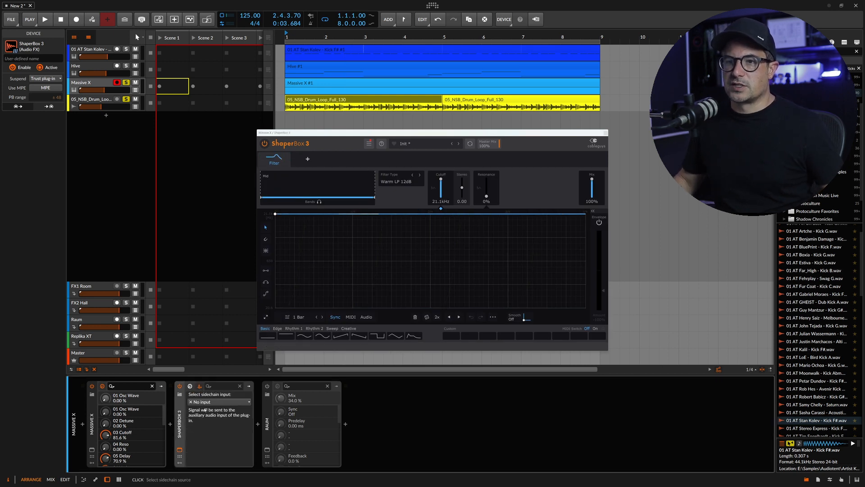
left_click(199, 403)
mouse_move(272, 355)
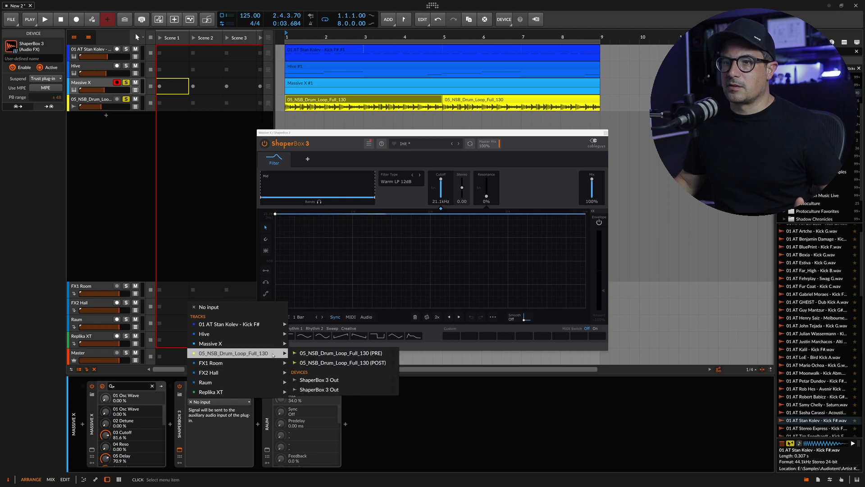
left_click(320, 363)
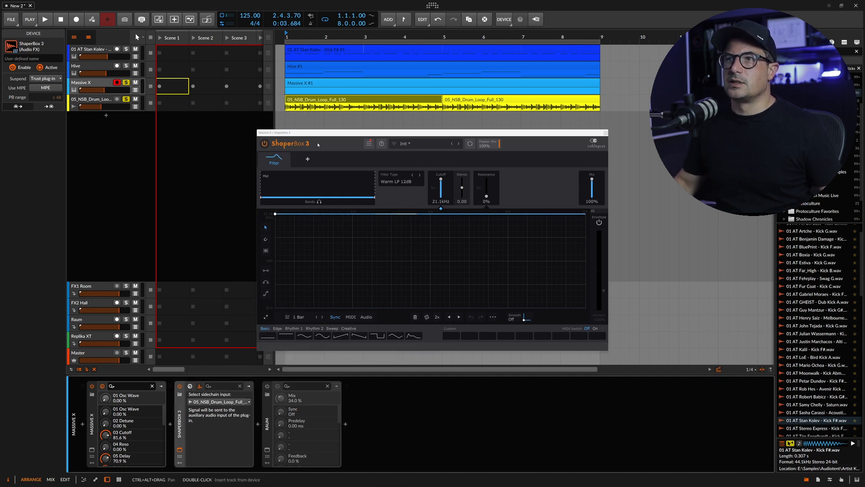
left_click_drag(288, 135, 111, 127)
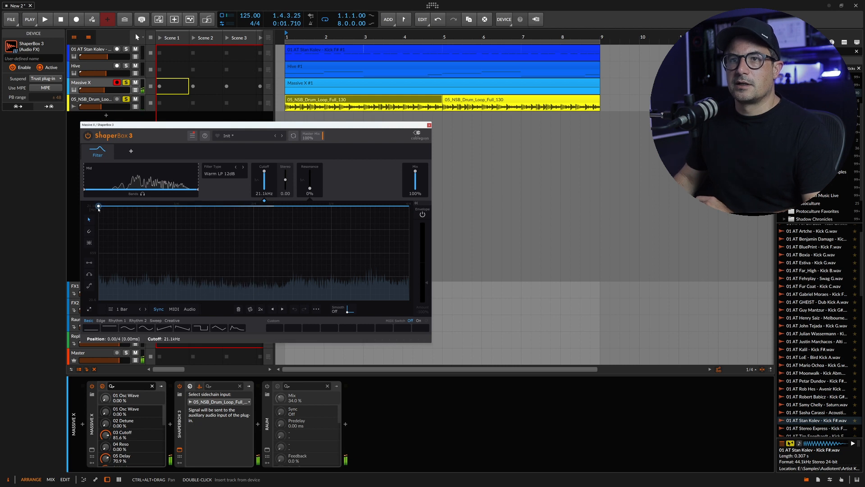
- Draw a Filter wave falling from fully open to fully closed over 1 Bar, bent into a steep early drop during playback
left_click_drag(409, 207, 361, 293)
key("space")
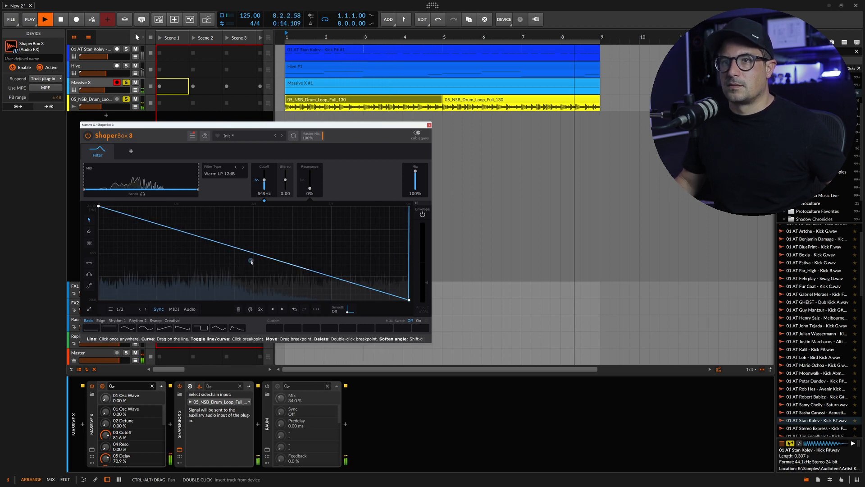
left_click_drag(250, 252, 138, 300)
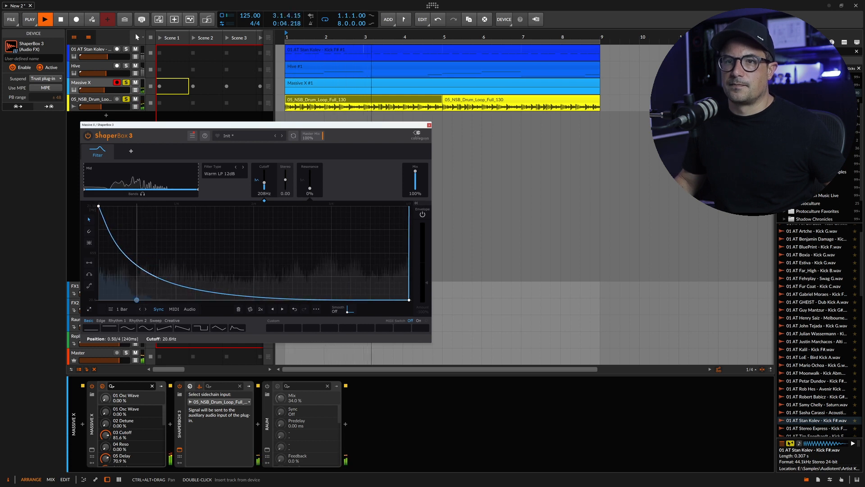
left_click_drag(130, 300, 127, 300)
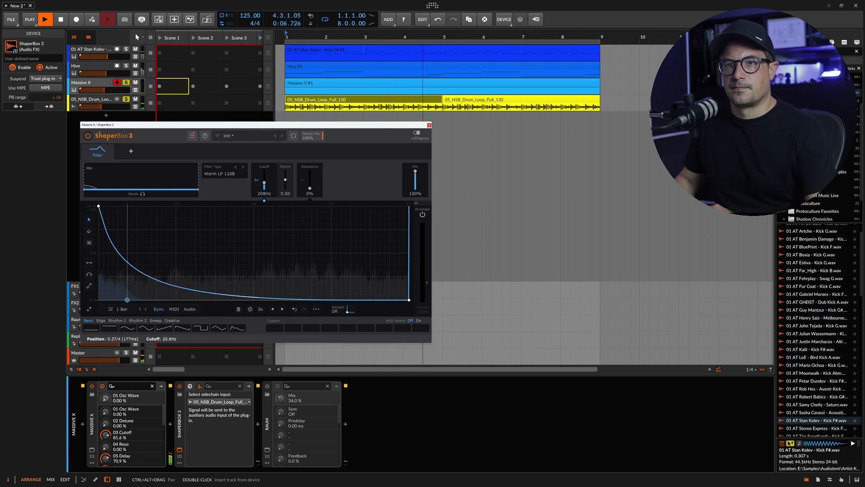
- Switch the Filter wave to Audio triggering from the external sidechain and play it back
left_click(190, 309)
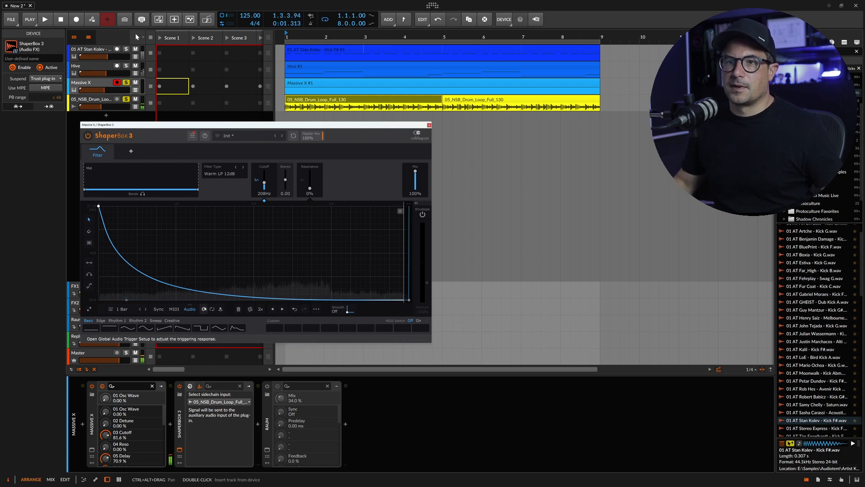
left_click(221, 309)
key("space")
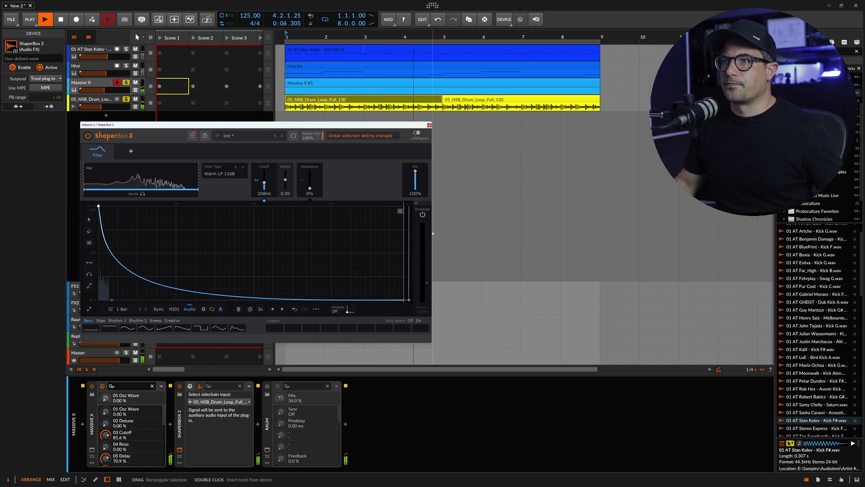
key("space")
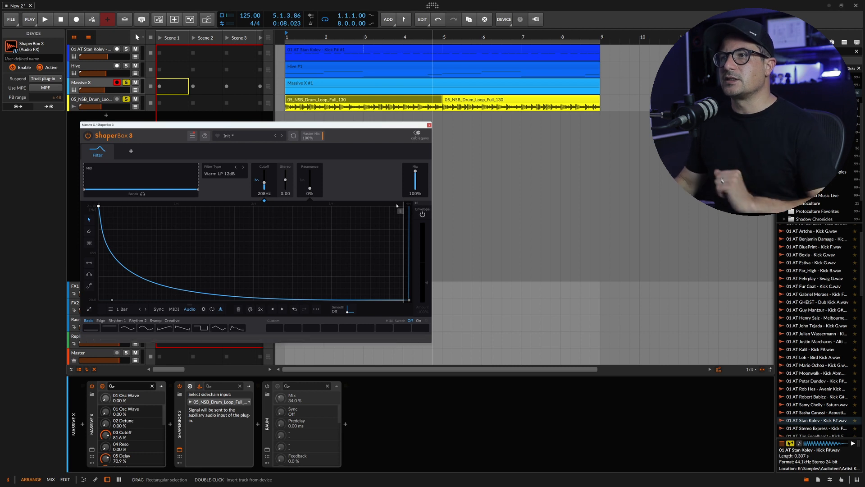
- Clear the Filter wave to a flat line, enable the Filter's Envelope follower and start playback
left_click(238, 310)
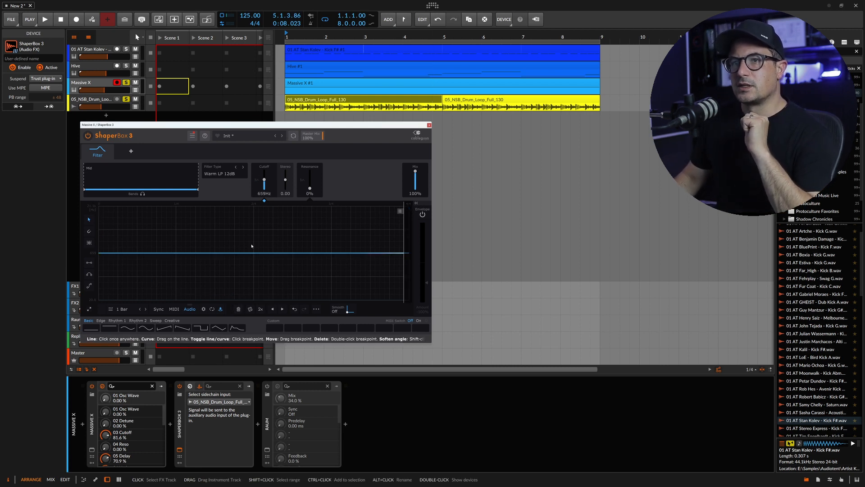
left_click(417, 204)
left_click(396, 215)
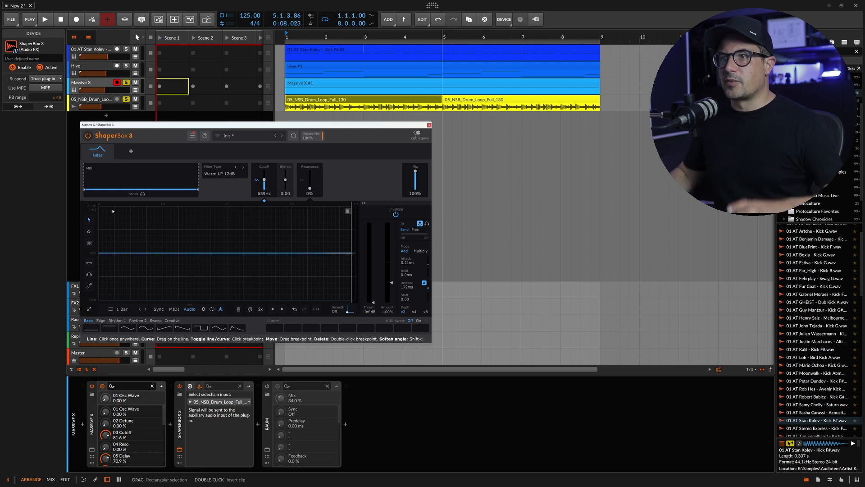
key("space")
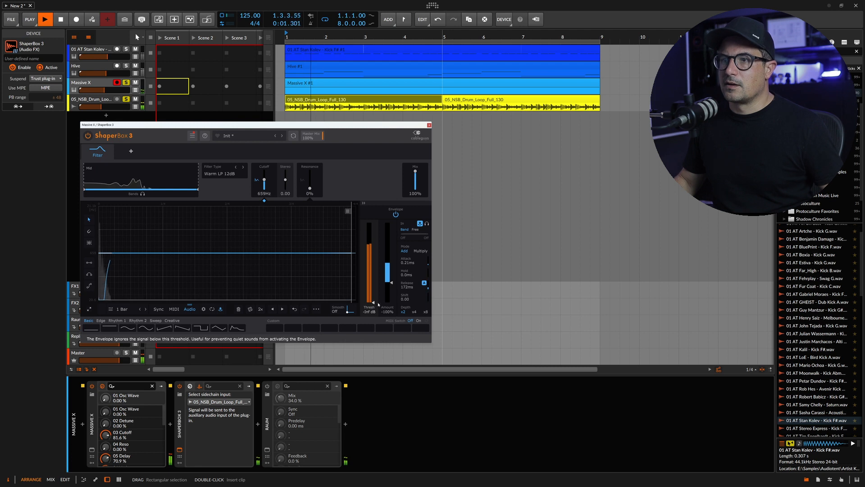
- Set the Filter envelope to -2.49 dB threshold and 200% amount, with 379 Hz cutoff, 0.21 stereo and 24% resonance
left_click_drag(373, 302, 373, 242)
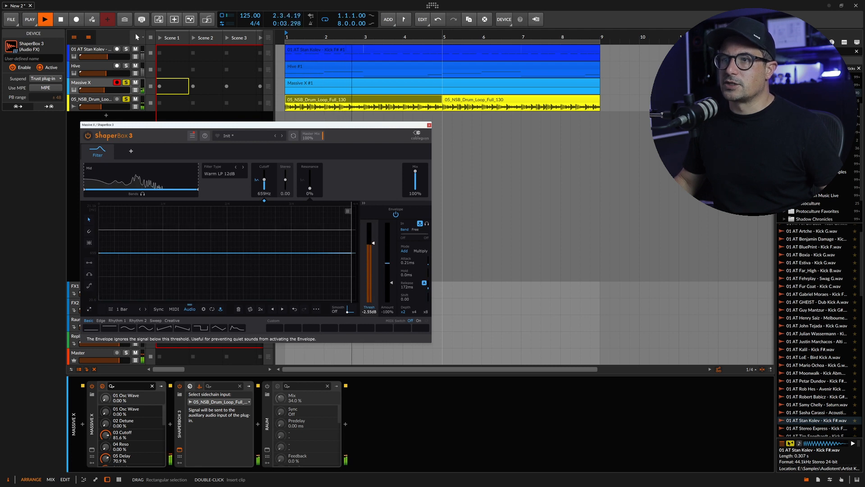
key("alt+space")
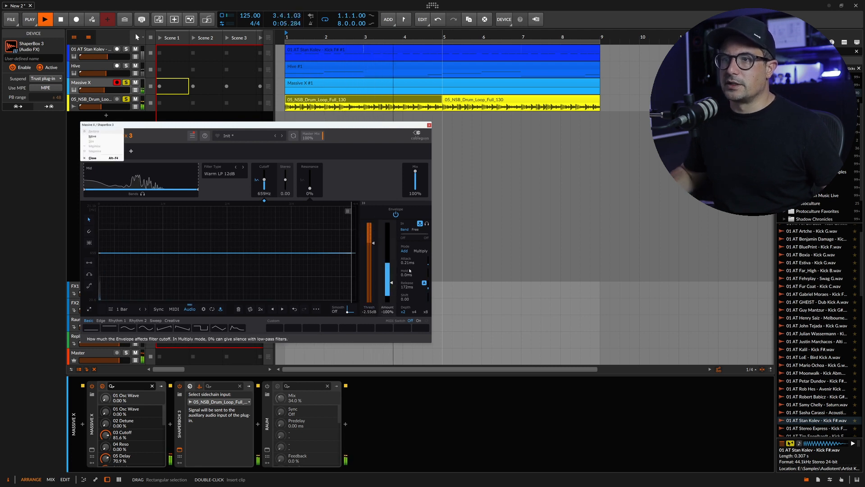
key("Escape")
left_click_drag(391, 253, 391, 234)
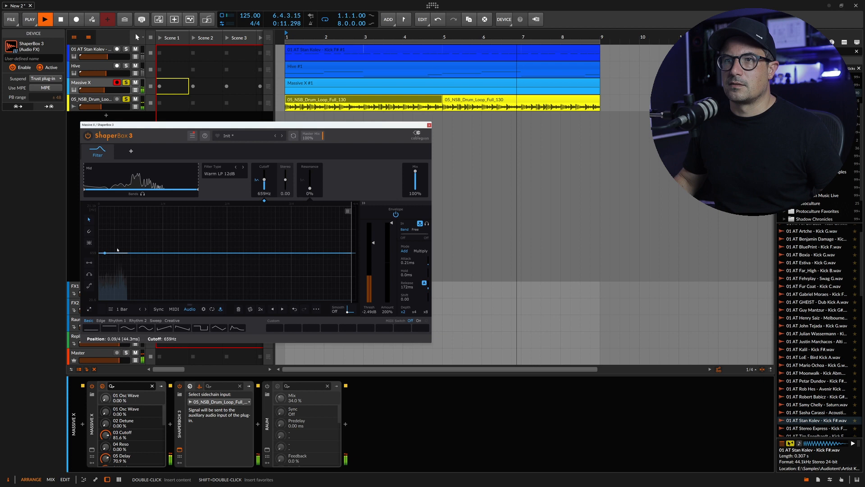
mouse_move(264, 180)
left_mouse_down()
mouse_move(309, 185)
mouse_move(265, 181)
left_mouse_up()
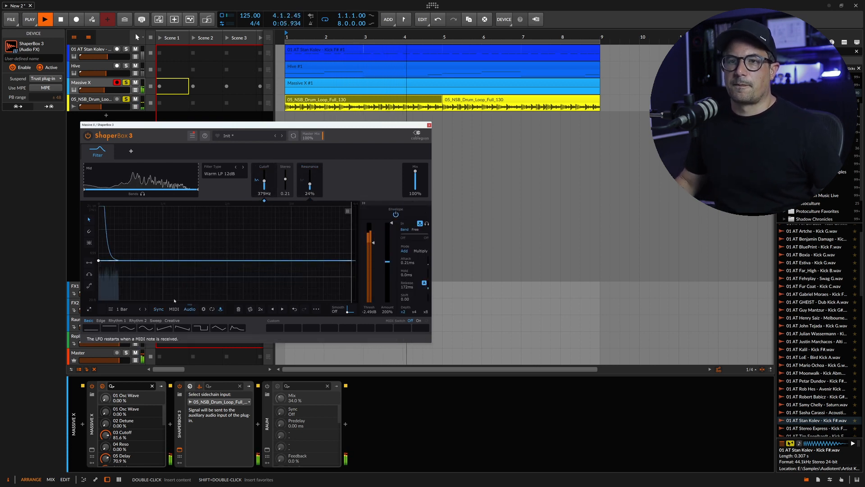
key("space")
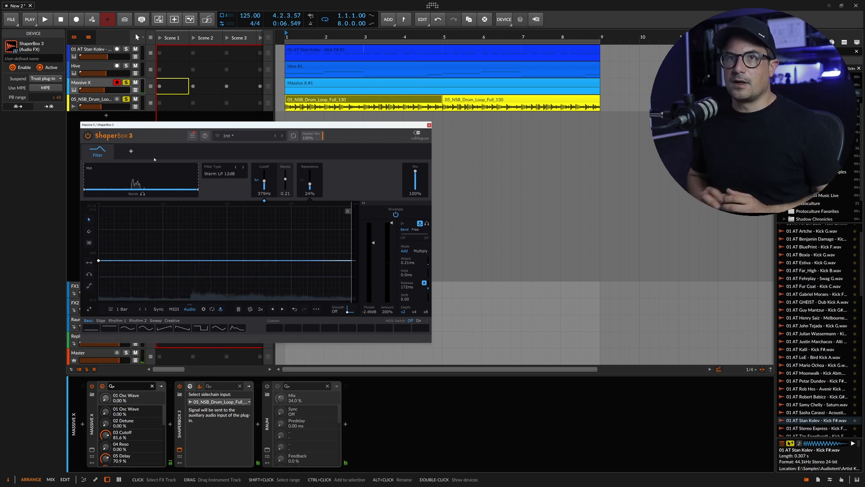
- Add a Noise shaper with its envelope fed by the external sidechain, threshold -5.91 dB and amount 130%
left_click(130, 152)
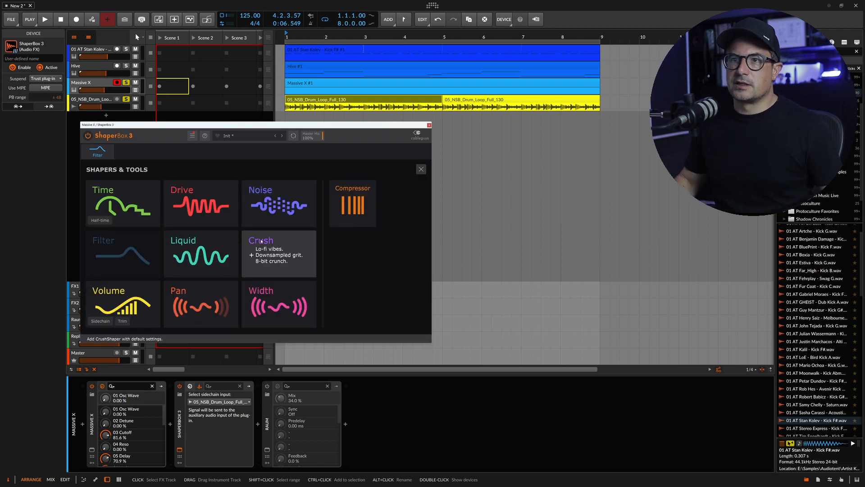
left_click(292, 208)
key("space")
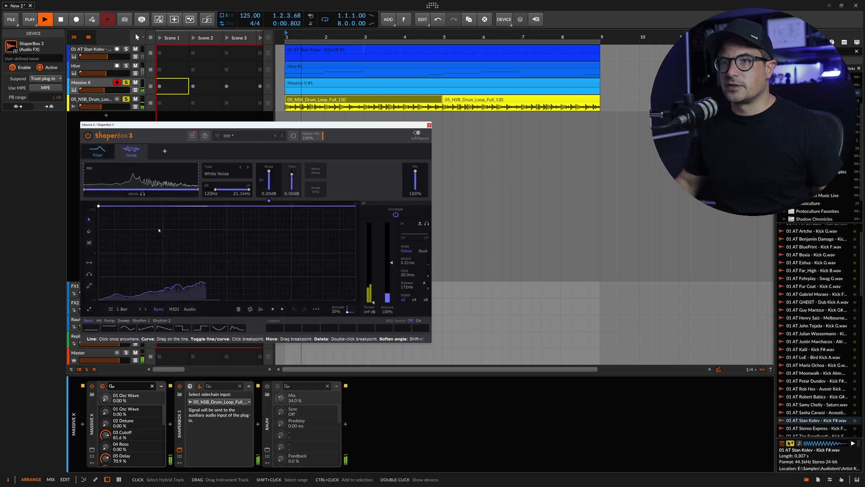
mouse_move(390, 262)
left_mouse_down()
mouse_move(390, 303)
mouse_move(372, 295)
mouse_move(374, 252)
mouse_move(375, 261)
left_mouse_up()
left_click(420, 223)
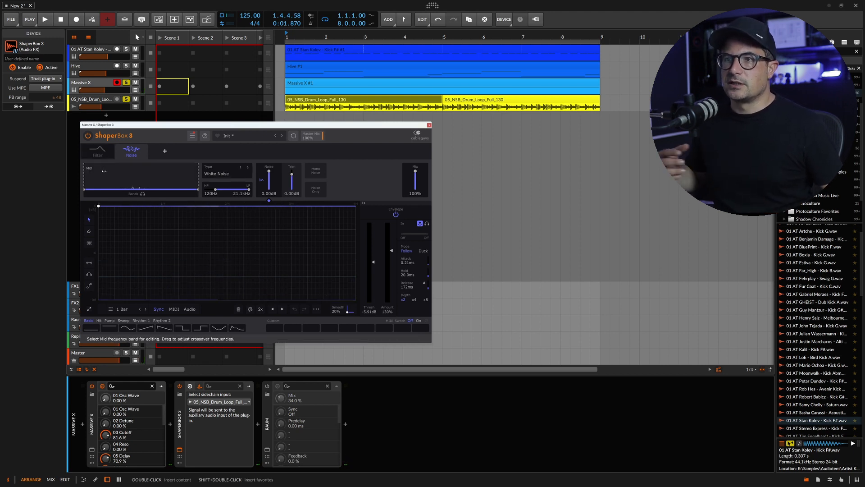
- Play the sidechained Noise shaper on its own, and re-enable the Filter shaper to hear both together
key("space")
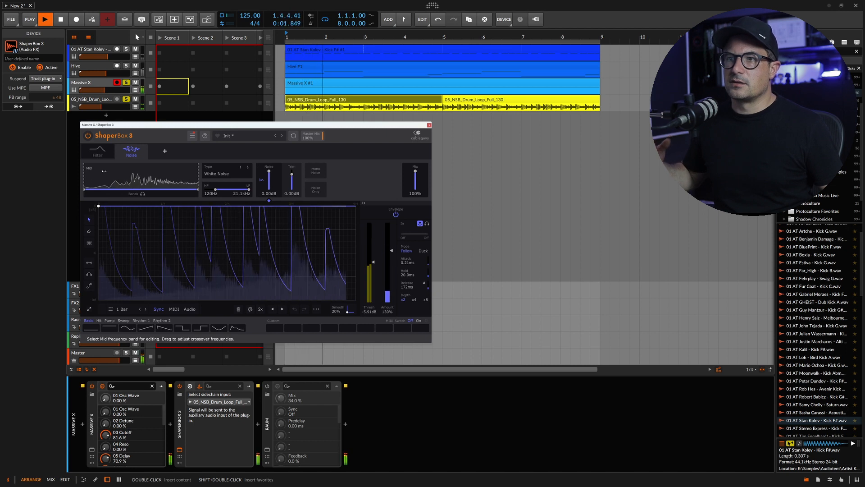
key("space")
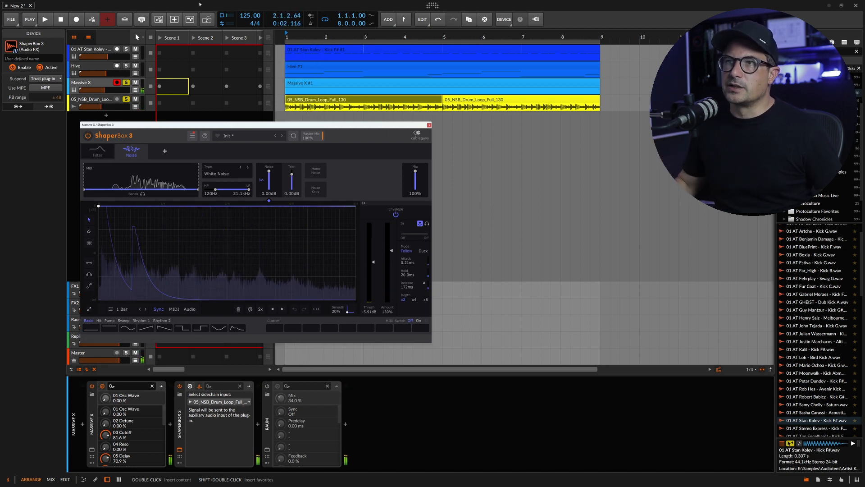
key("space")
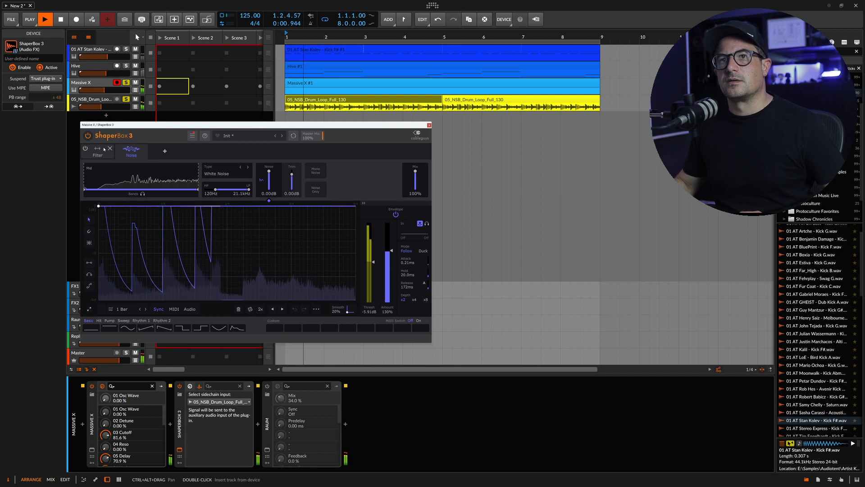
left_click(85, 148)
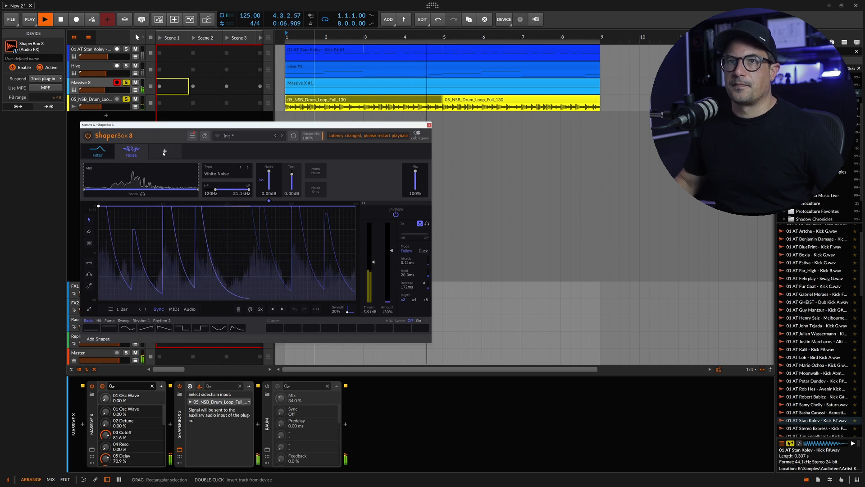
key("space")
- Add a Time shaper after Noise, and return to the Noise and Filter shapers to review their envelope settings
left_click(164, 152)
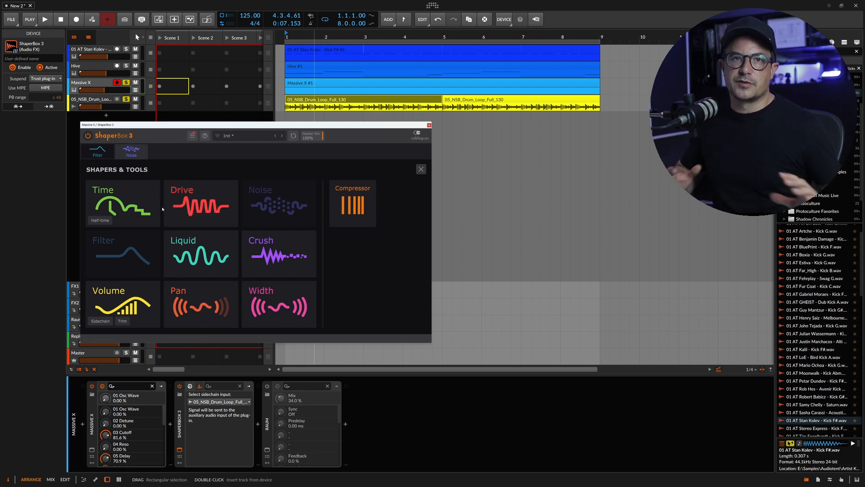
left_click(136, 204)
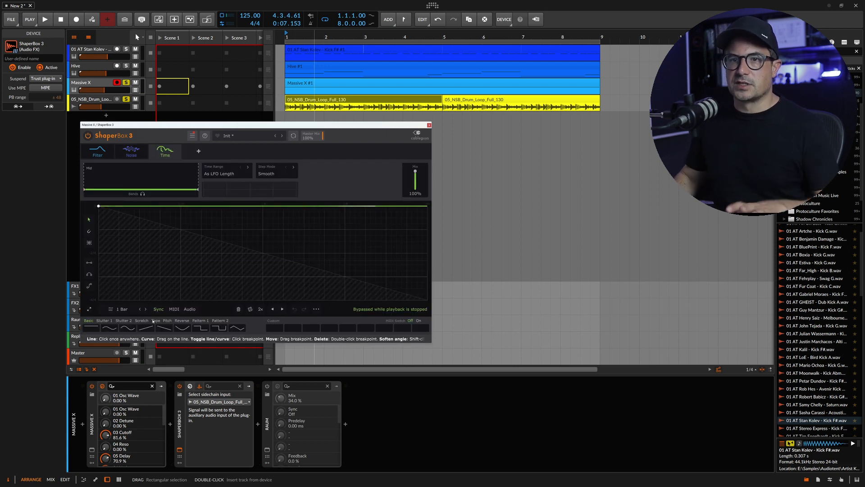
left_click(131, 153)
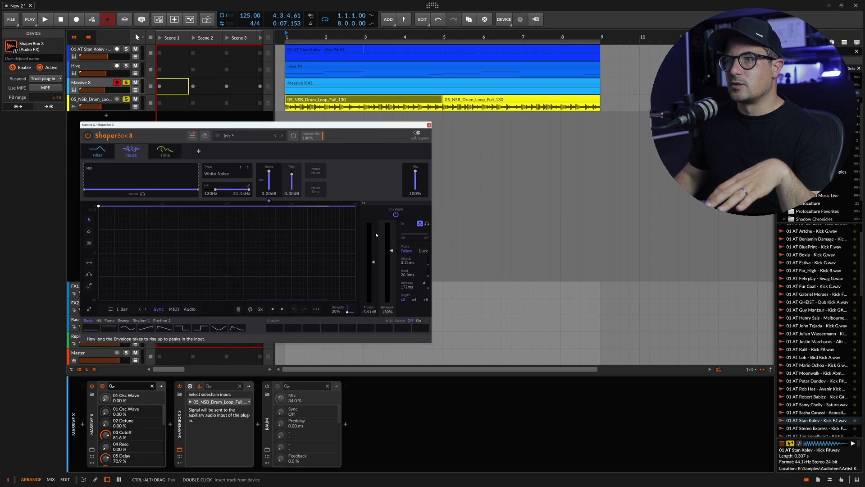
left_click(98, 151)
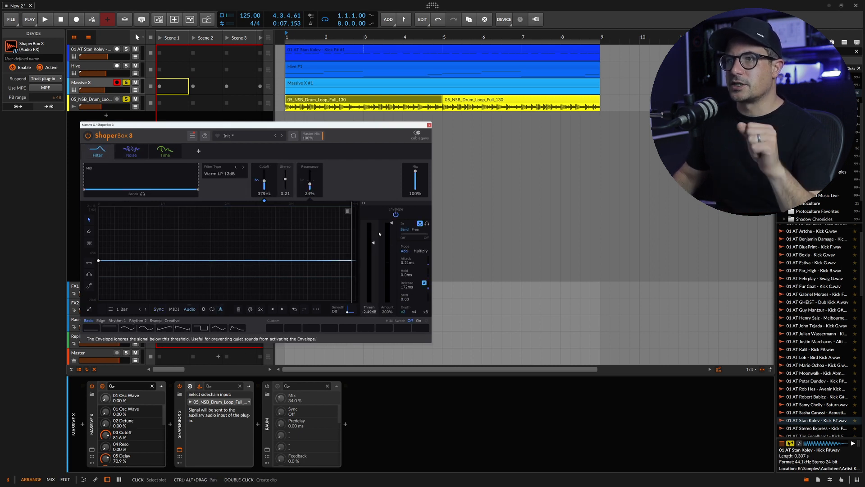
- Draw a stepped curve in the one-bar Time shaper, with flat dips at varying depths across the bar
left_click(165, 151)
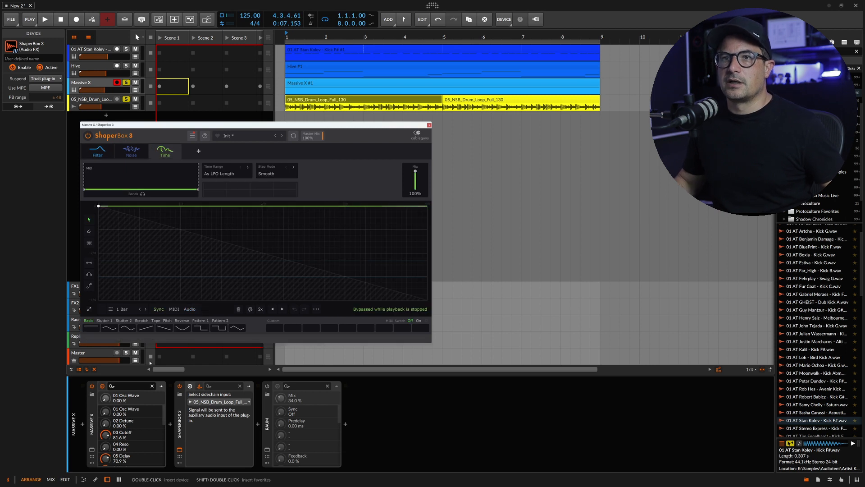
left_click(89, 262)
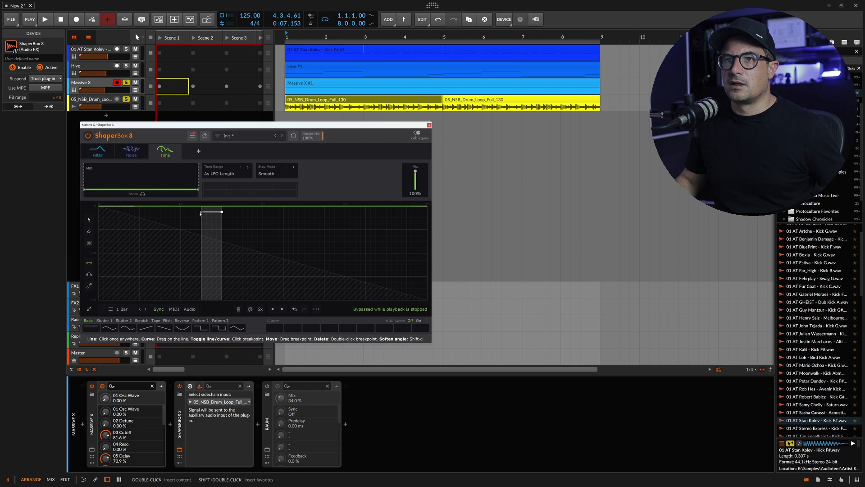
left_click(210, 212)
left_click(243, 252)
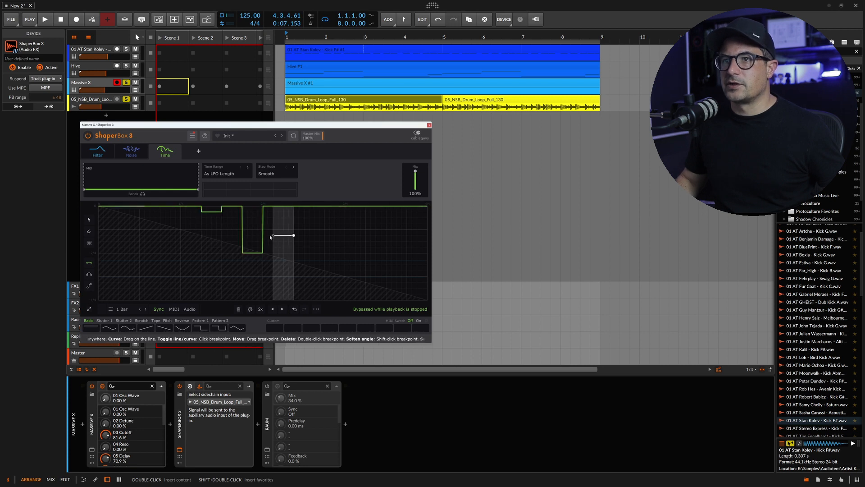
left_click(264, 234)
left_click(305, 233)
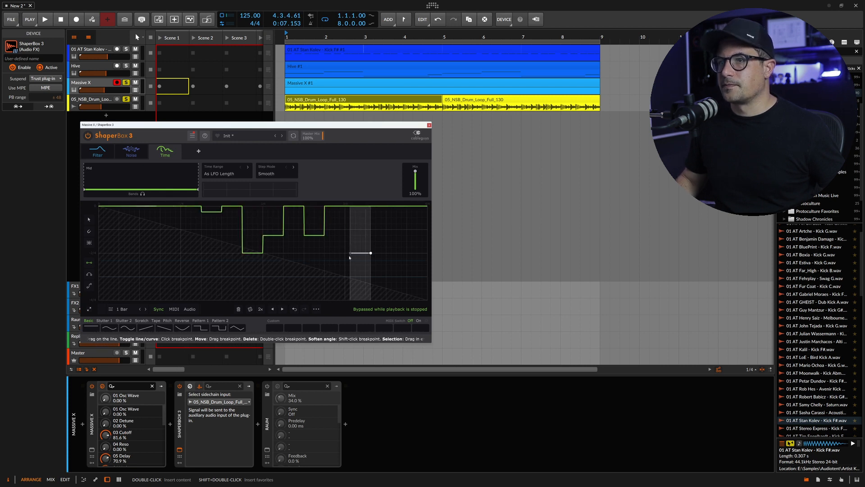
left_click(347, 259)
left_click(388, 264)
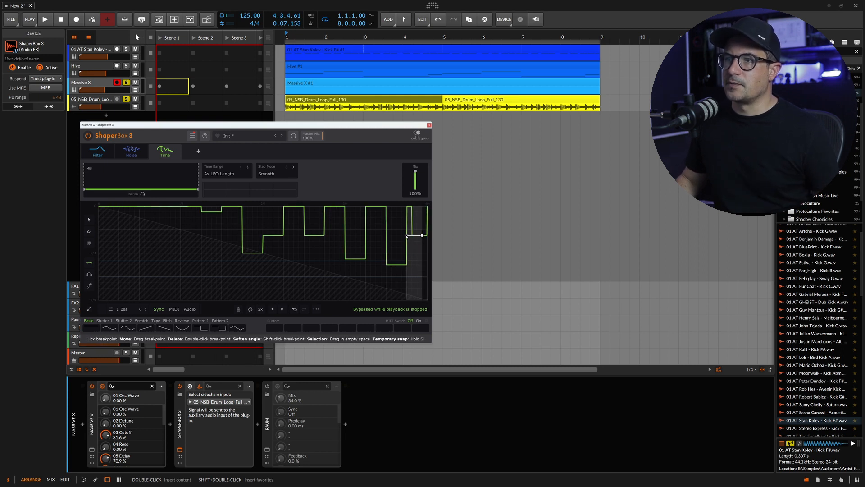
left_click(408, 235)
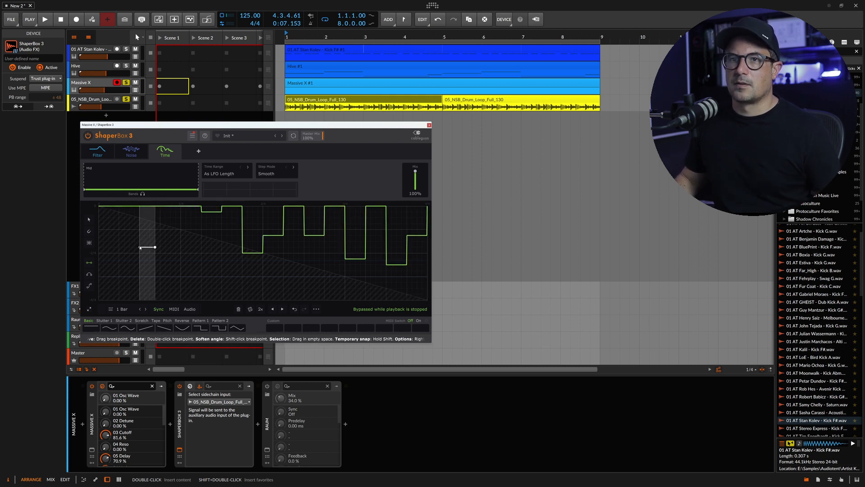
left_click(141, 247)
- Play the Time shaper, lengthen its LFO to 2 bars and draw additional flat steps into the curve
key("space")
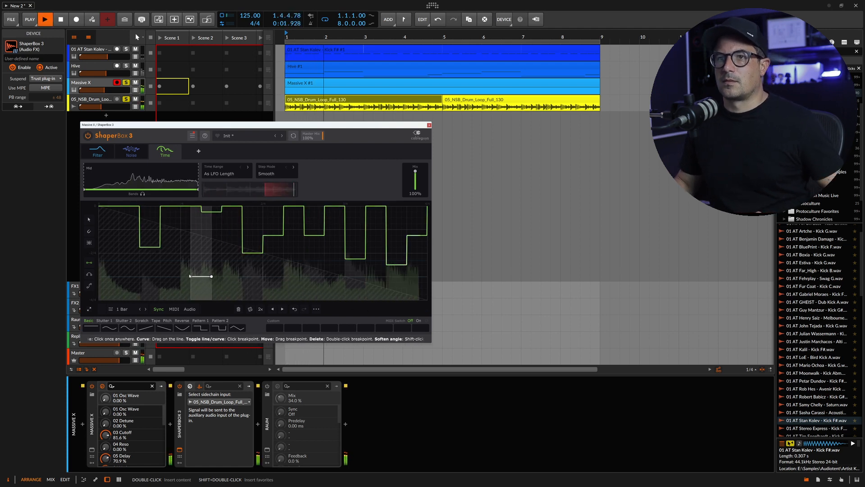
left_click(190, 234)
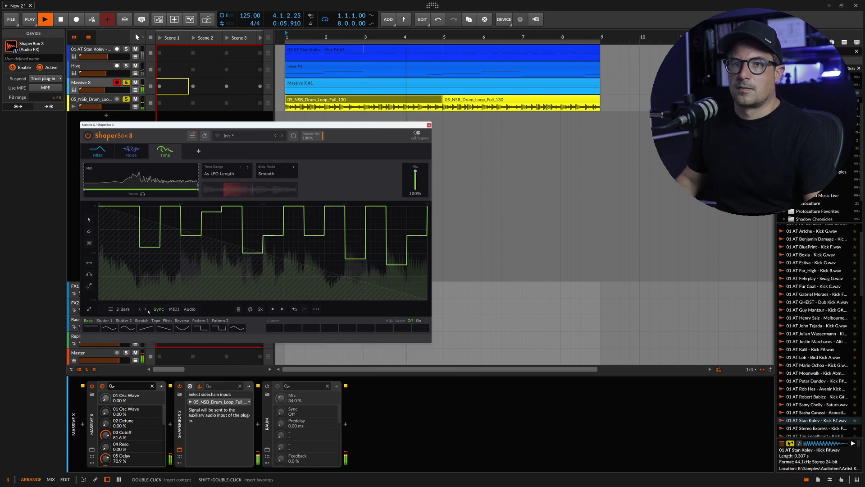
left_click_drag(242, 235, 232, 235)
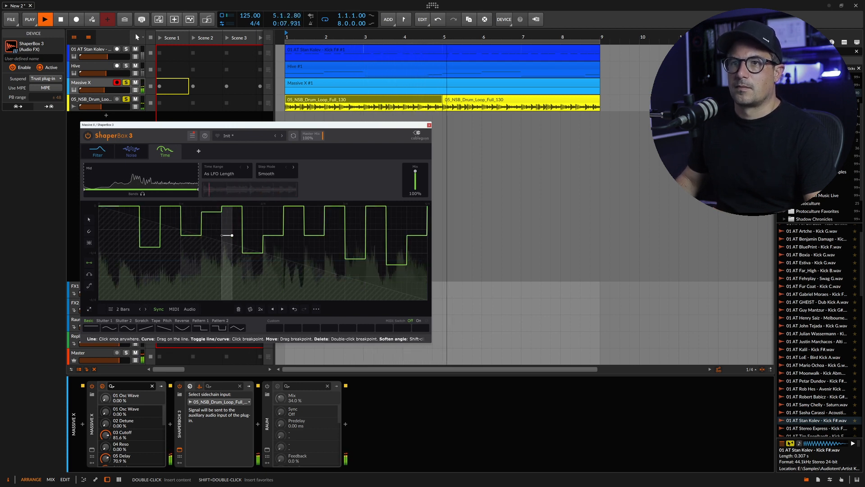
left_click(328, 243)
left_click(381, 237)
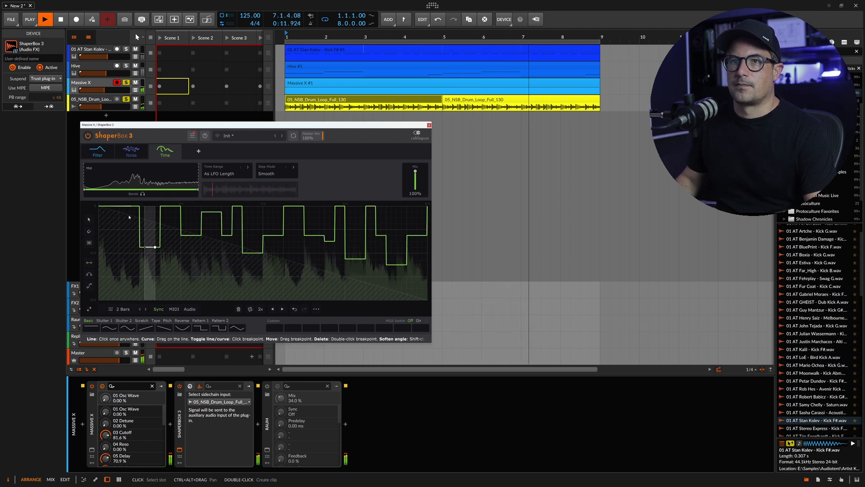
- Add a Liquid shaper set to Phaser, with a full-range rising ramp over 8 bars, and stop playback after listening
left_click(198, 151)
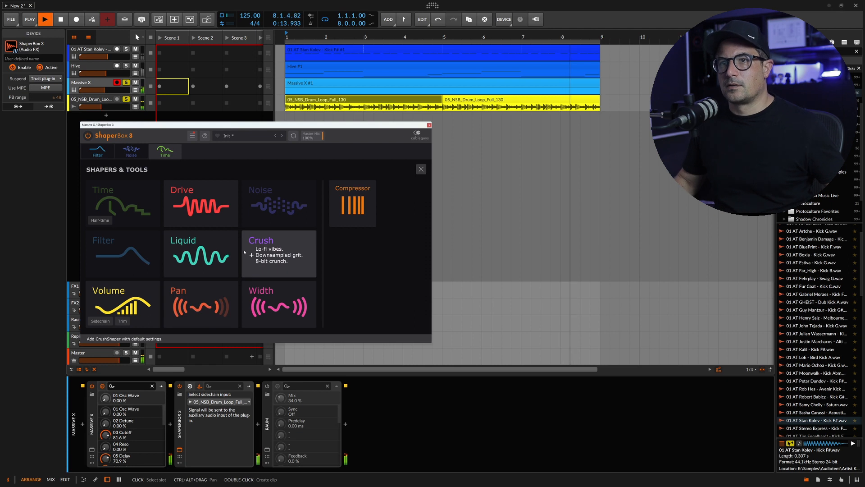
left_click(201, 253)
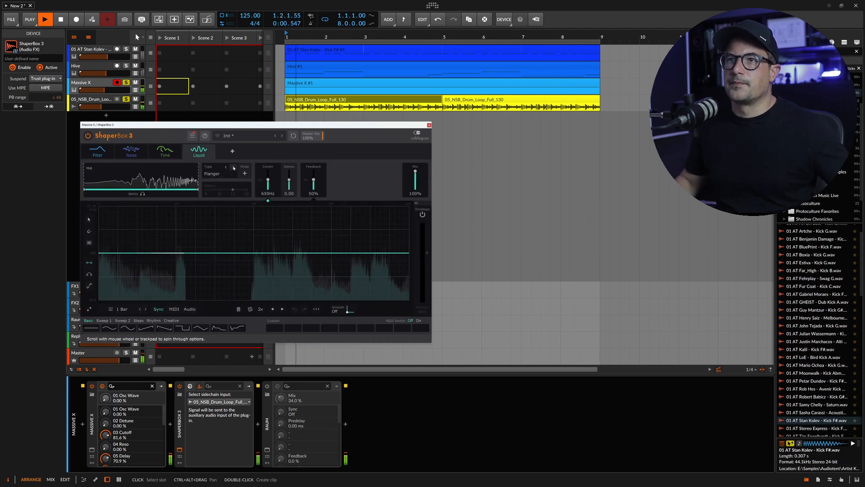
left_click(233, 167)
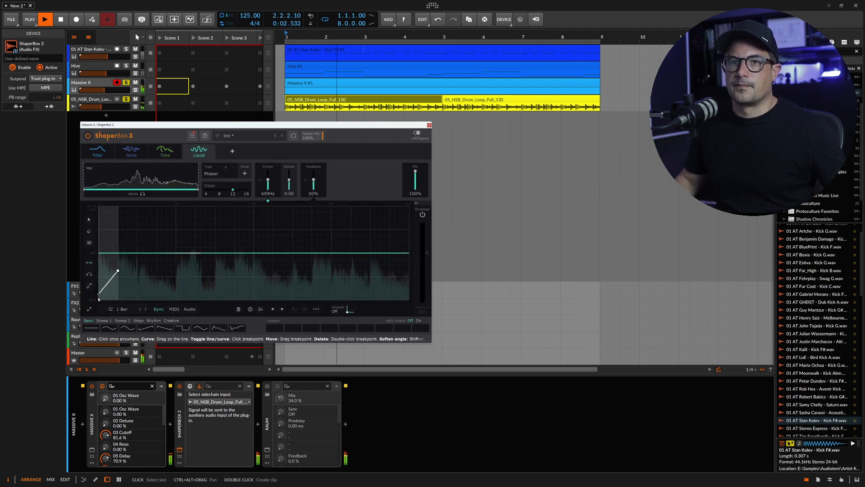
left_click(99, 298)
left_click(408, 207)
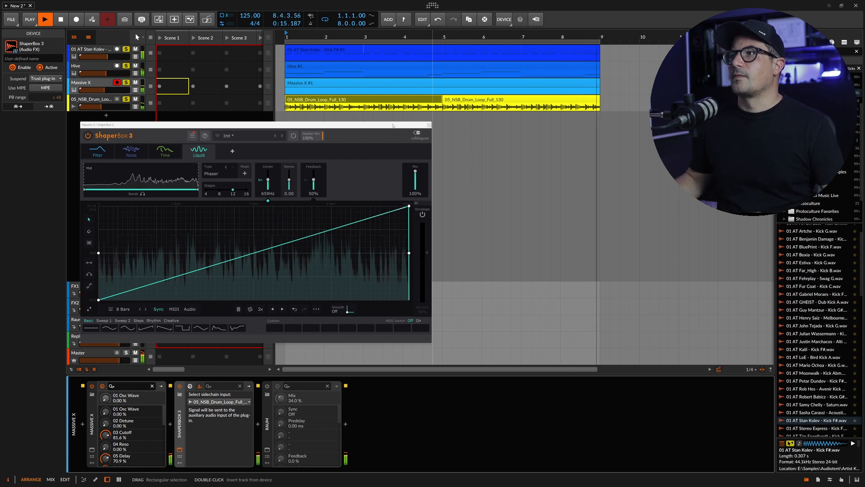
key("space")
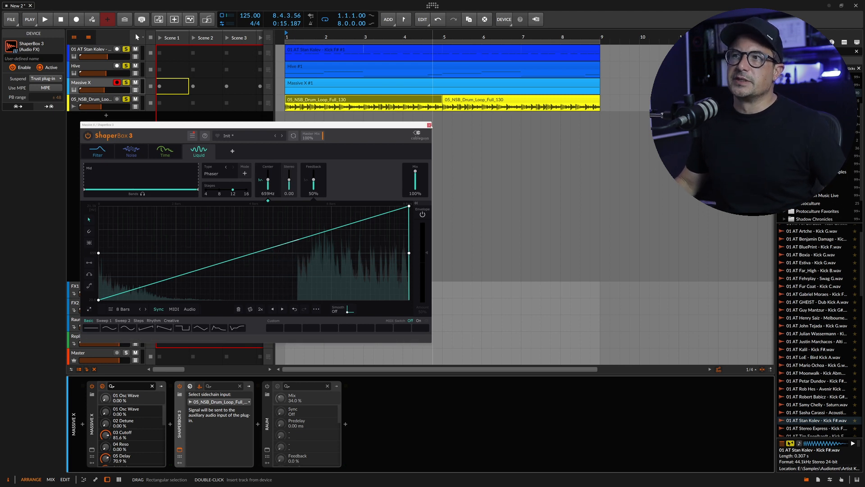
- Close the ShaperBox 3 window and show the automation lane of the Massive X track
left_click(430, 125)
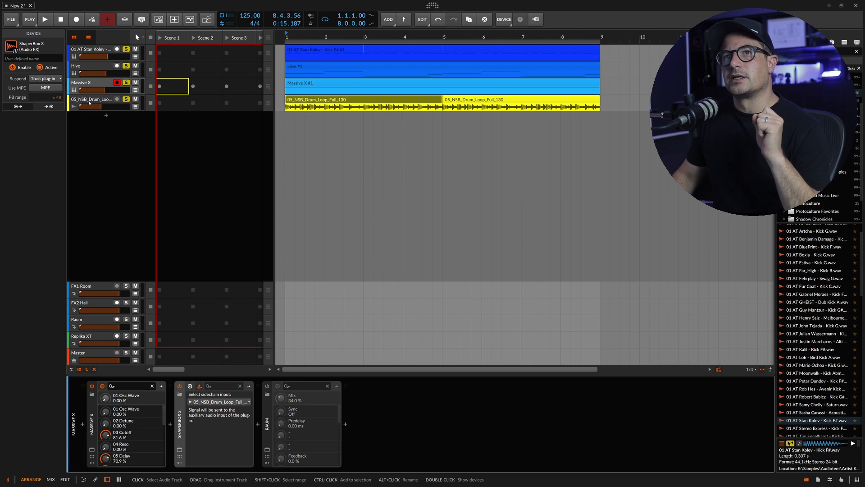
left_click(88, 86)
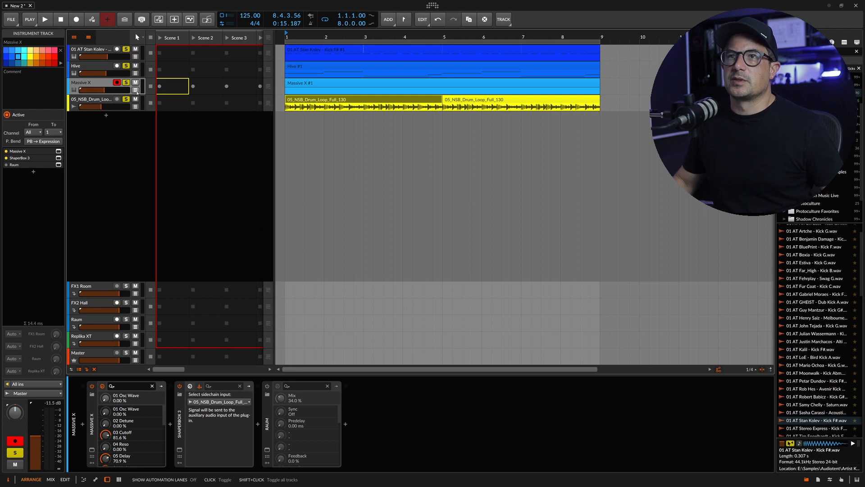
left_click(136, 90)
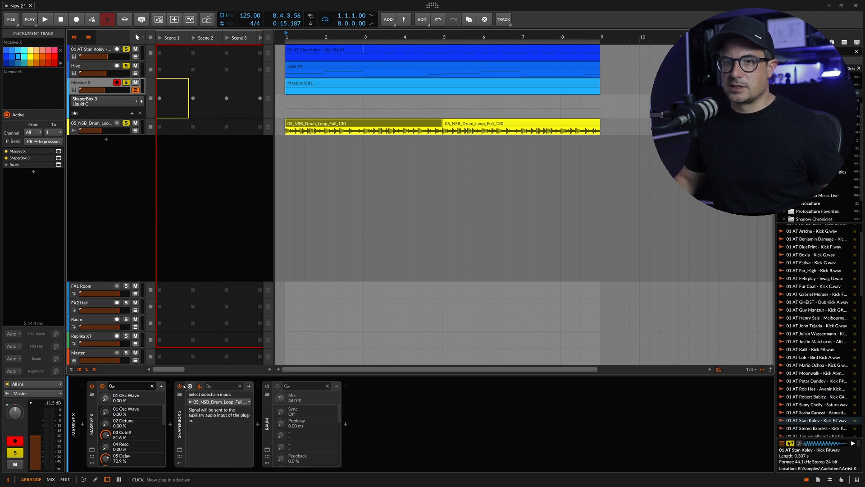
- Bypass the existing ShaperBox 3 on Massive X and insert a second ShaperBox 3 between it and Raum
left_click(258, 424)
type("shap")
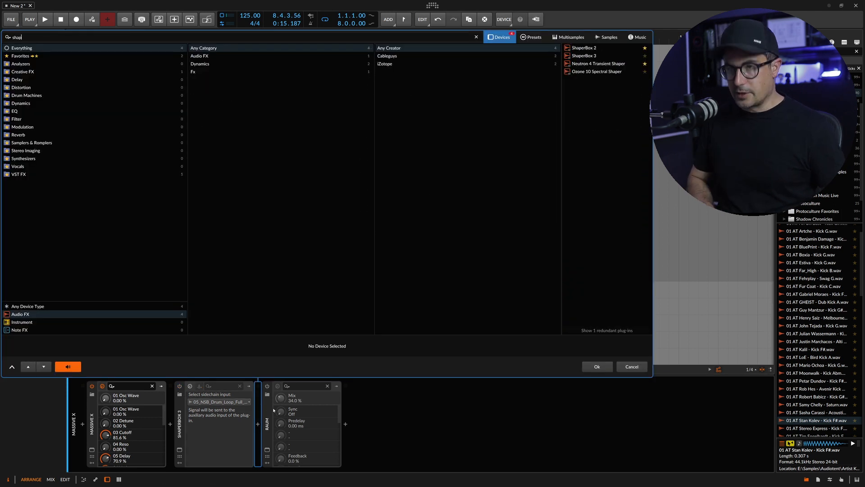
key("Down")
key("Down")
key("Return")
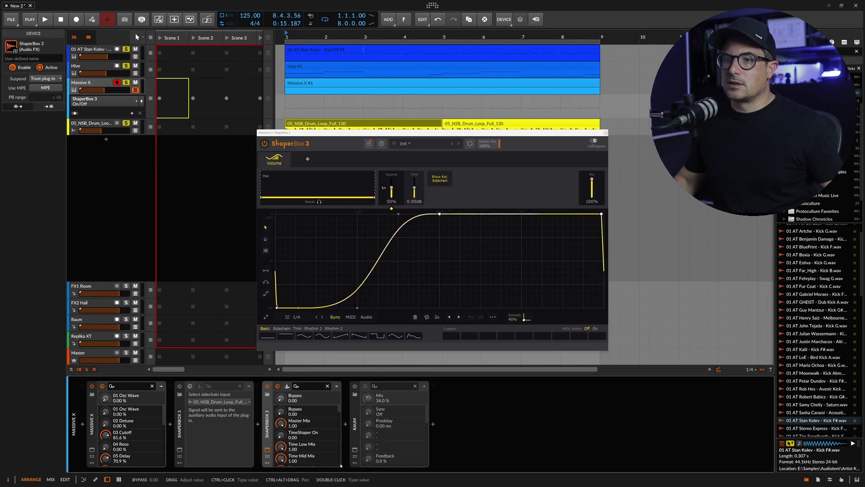
- Set the new ShaperBox 3's sidechain input to the Kick F# track
left_click(287, 385)
left_click(306, 402)
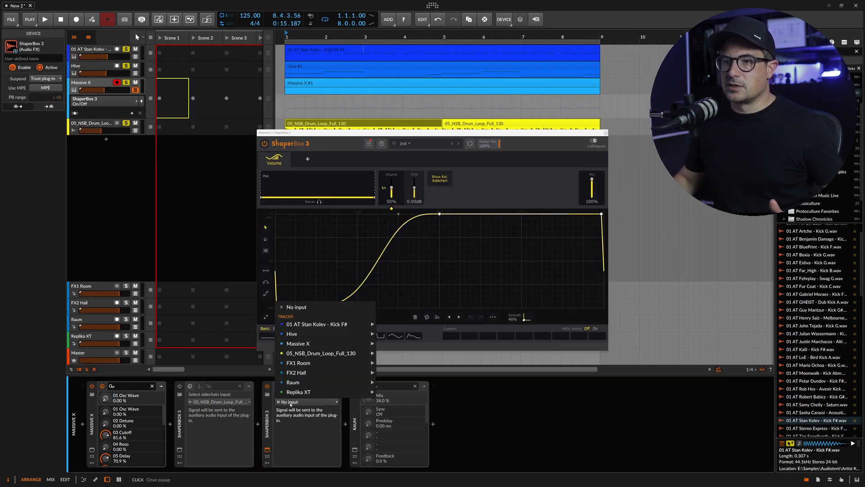
mouse_move(301, 345)
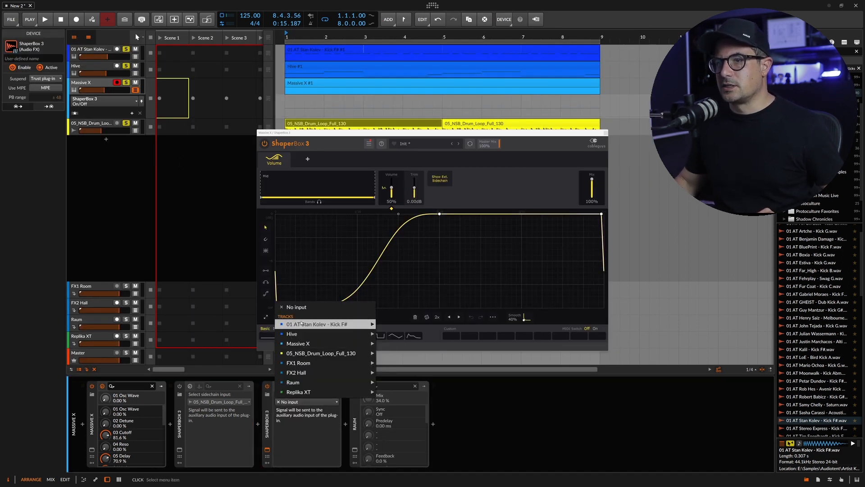
mouse_move(343, 324)
left_click(391, 334)
- Play the new instance briefly, then replace its default Volume shaper with a Pan shaper
key("space")
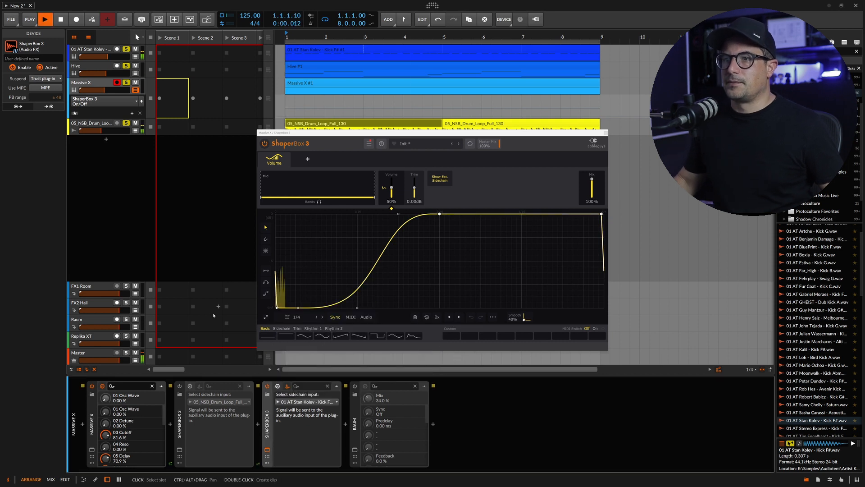
left_click_drag(316, 132, 218, 131)
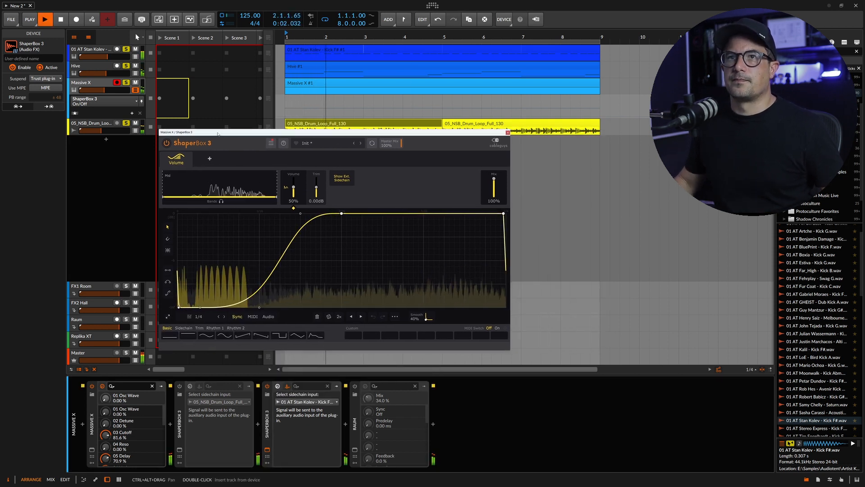
key("space")
left_click(190, 155)
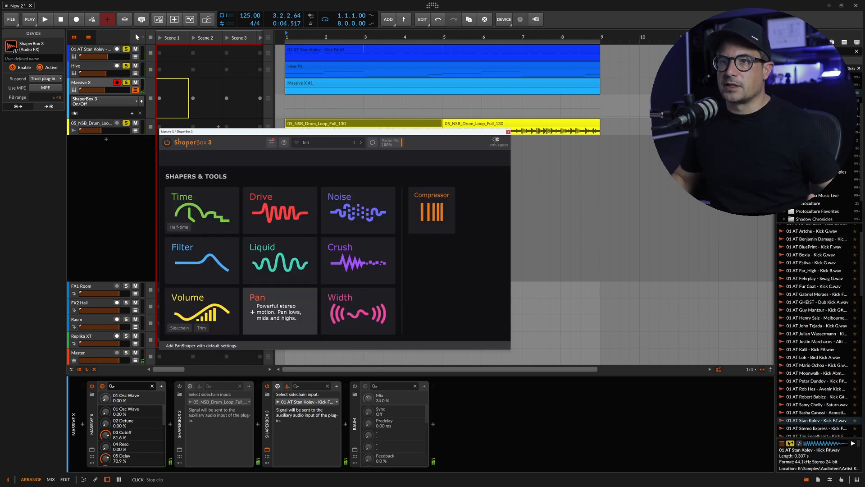
left_click(276, 311)
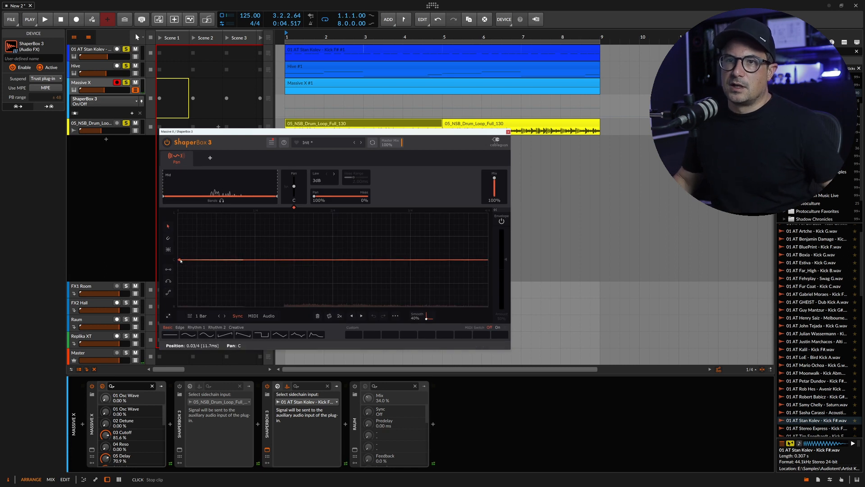
- Draw a triangular pan curve peaking at mid-cycle, and set its LFO to audio triggering from the external sidechain
left_click_drag(185, 257, 333, 213)
left_click(258, 269)
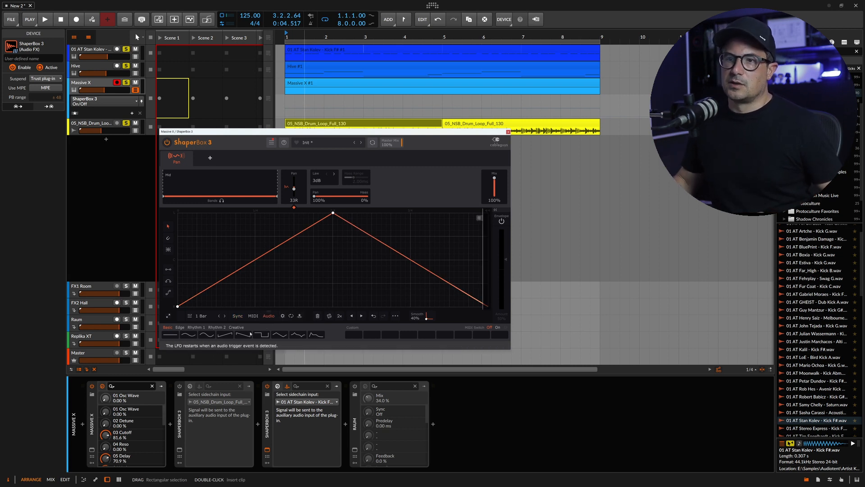
left_click(299, 316)
- Play the Pan shaper with its LFO length at 1/4, and unsolo the drum loop, Hive and kick to hear Massive X alone
key("space")
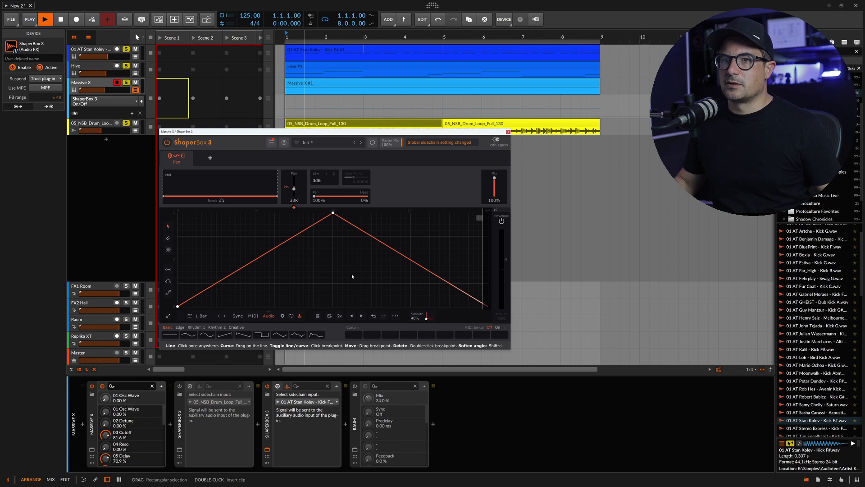
left_click(224, 317)
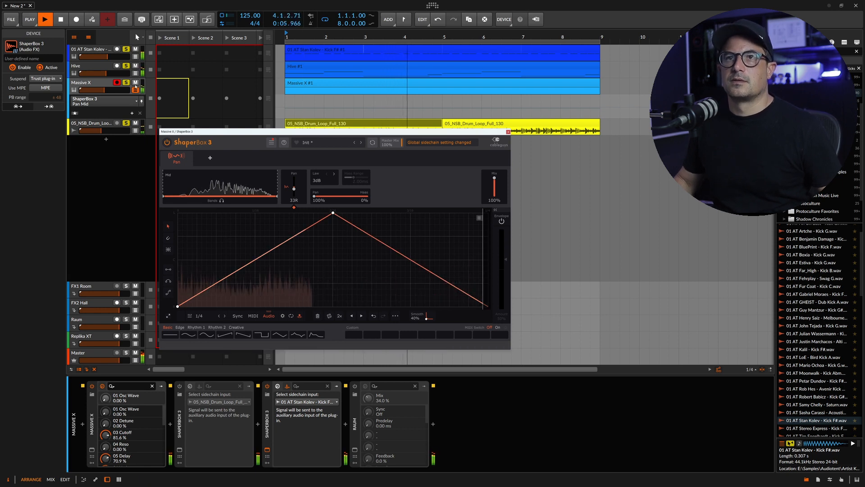
left_click(127, 123)
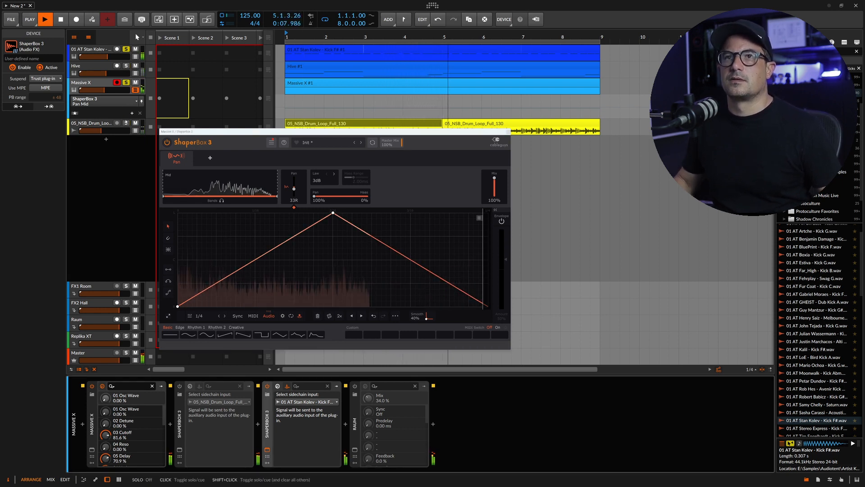
left_click(126, 49)
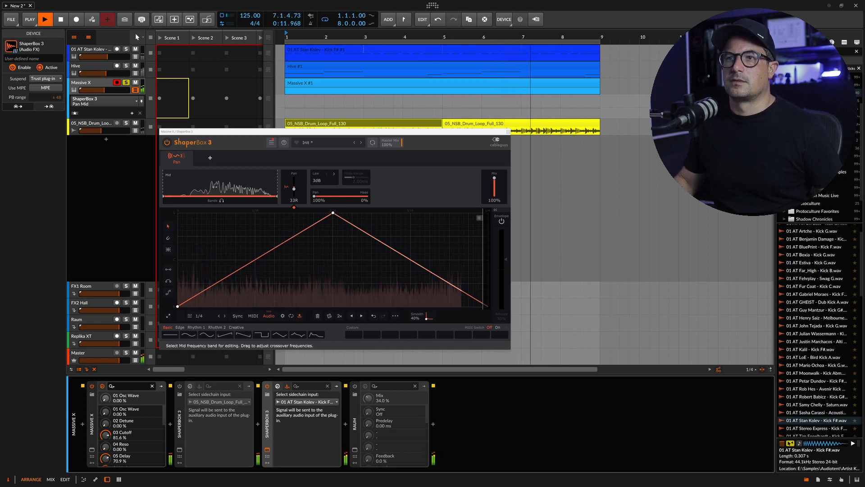
key("space")
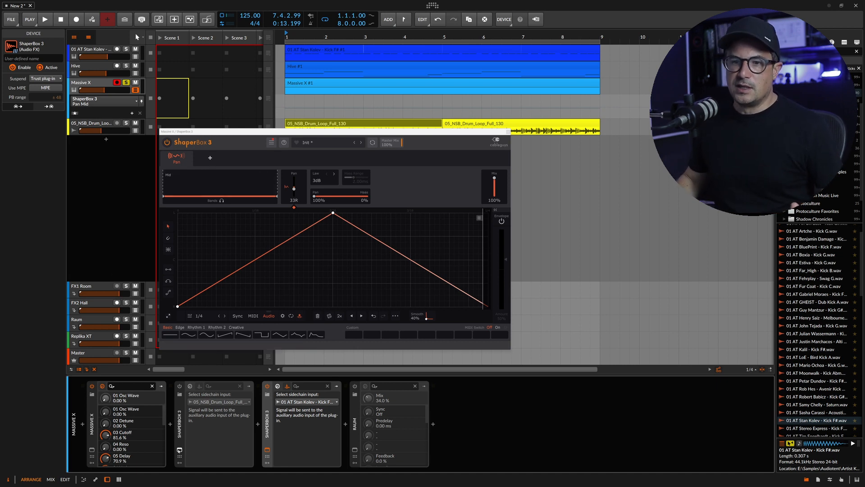
- Add an Audio Sidechain modulator to the first ShaperBox 3 on the Massive X track
left_click(179, 464)
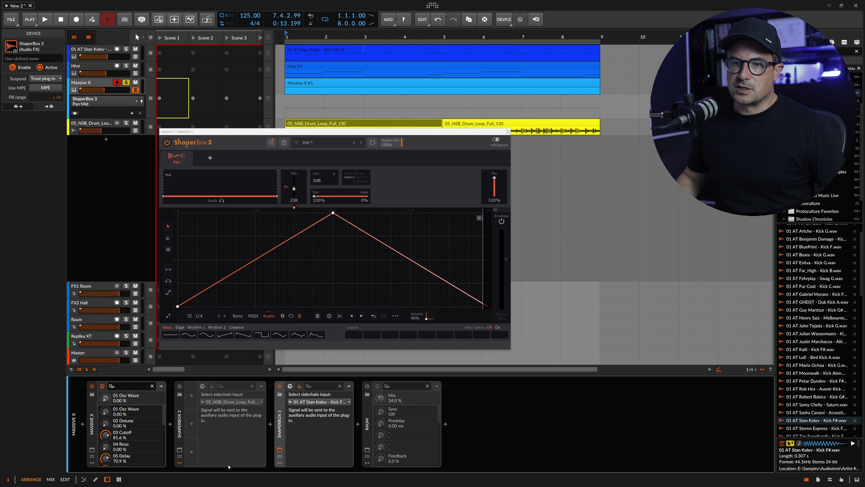
left_click(192, 453)
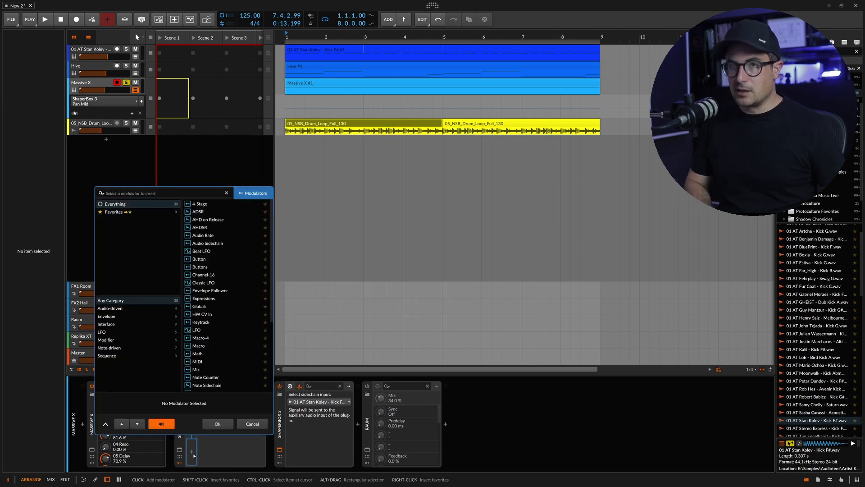
type("au")
key("Down")
key("Return")
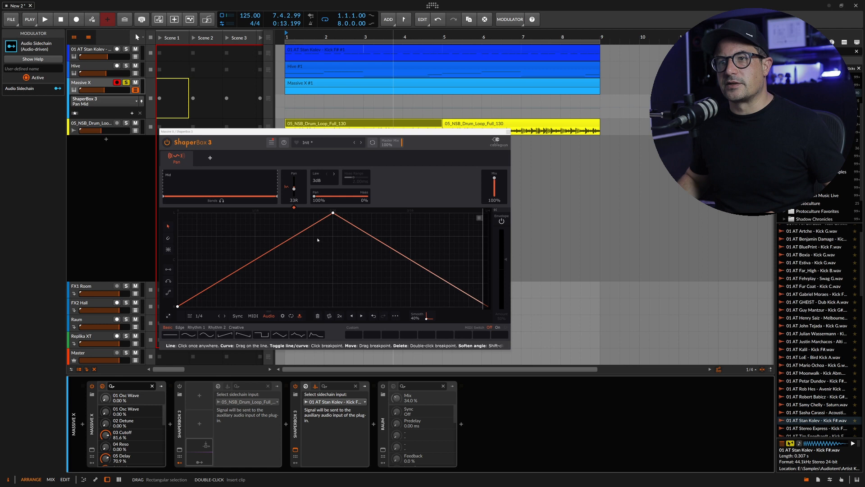
- Add a 4-Stage modulator to the first ShaperBox 3 on the Massive X track and expand it to shape its envelope
left_click(201, 396)
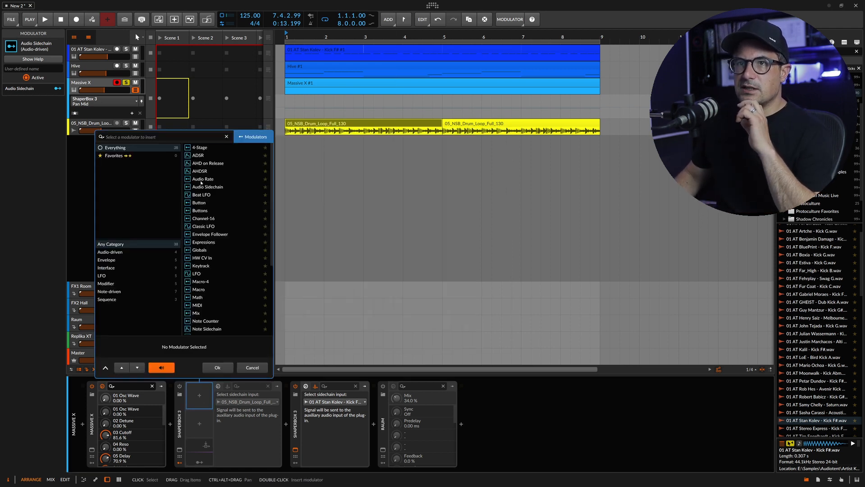
left_click(199, 148)
left_click(217, 367)
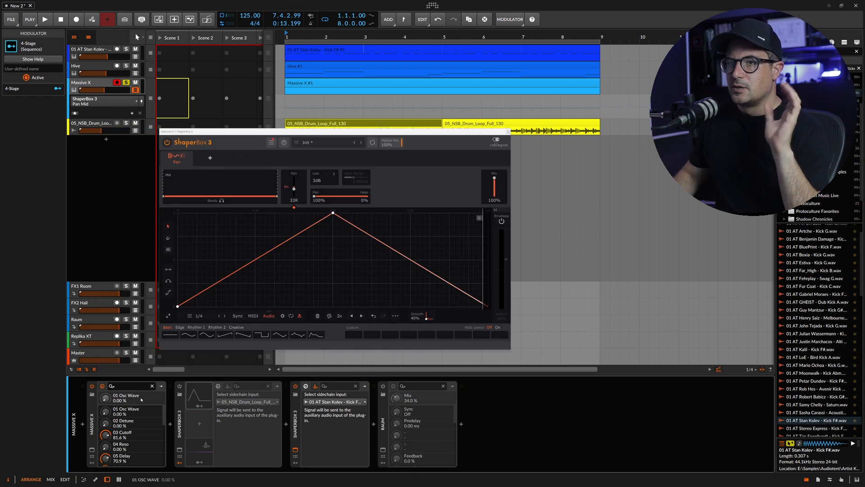
left_click(210, 396)
left_click_drag(270, 438, 297, 419)
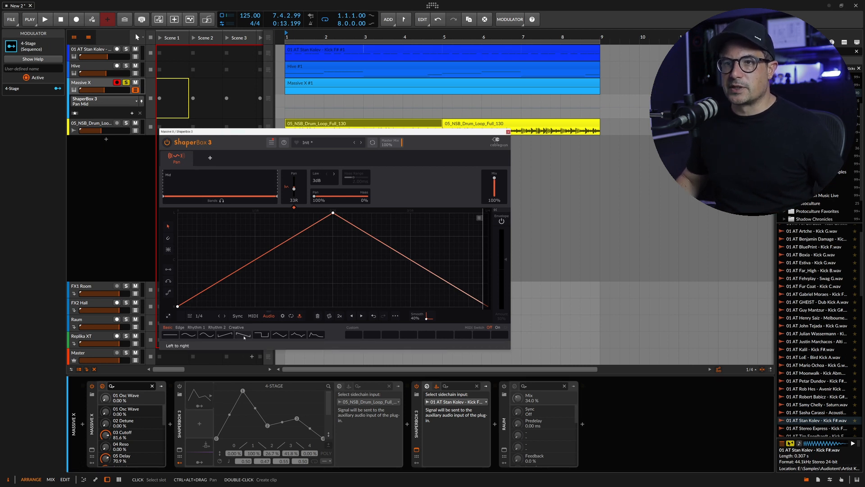
- Load a Creative wave into the Pan shaper, and lengthen its LFO to 1/2 and beyond during playback
left_click(224, 335)
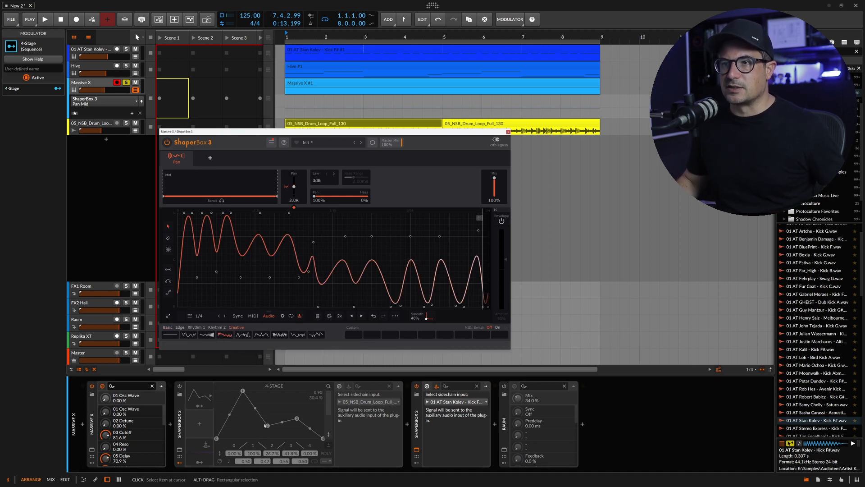
key("space")
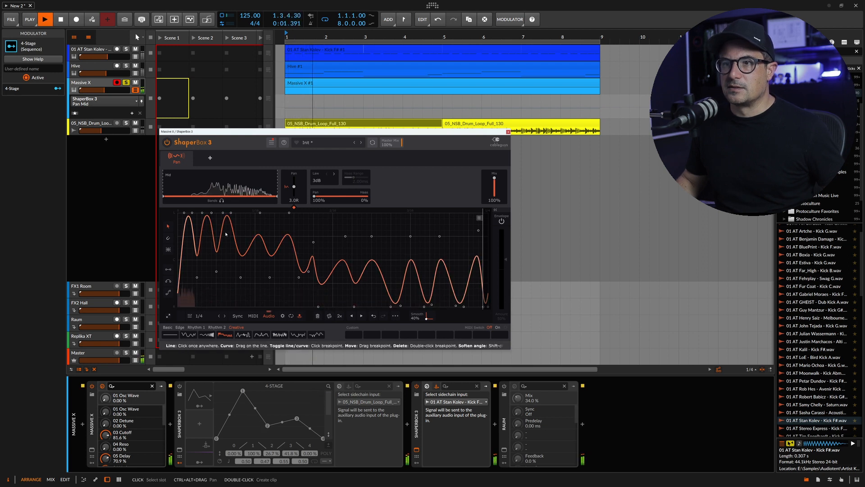
left_click(224, 316)
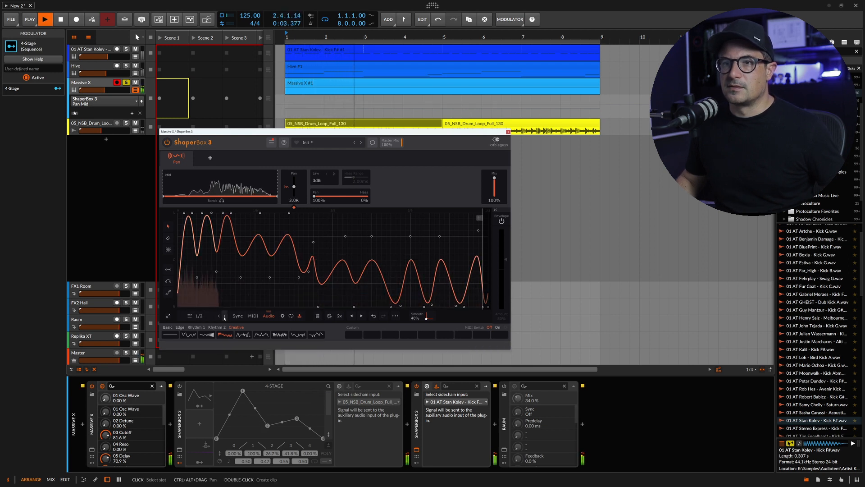
left_click(224, 316)
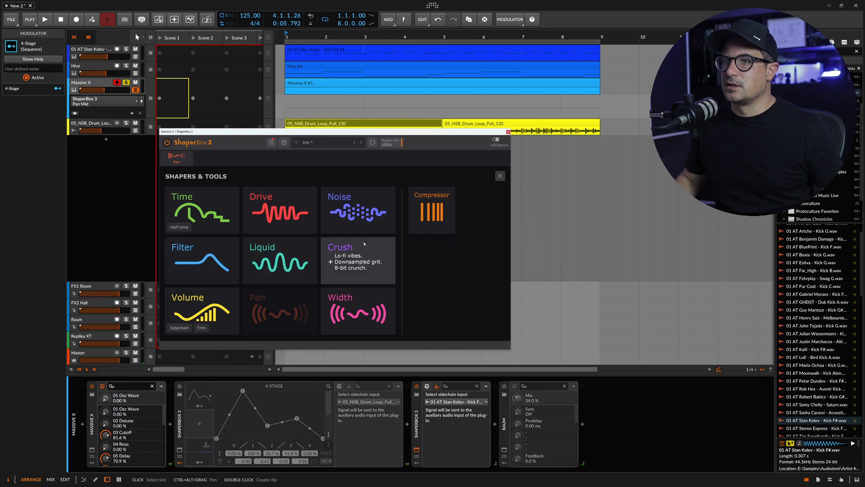
- Replace the Pan shaper with a Filter shaper, load a Creative cutoff wave, and shorten its LFO to 1/2 during playback
left_click(201, 257)
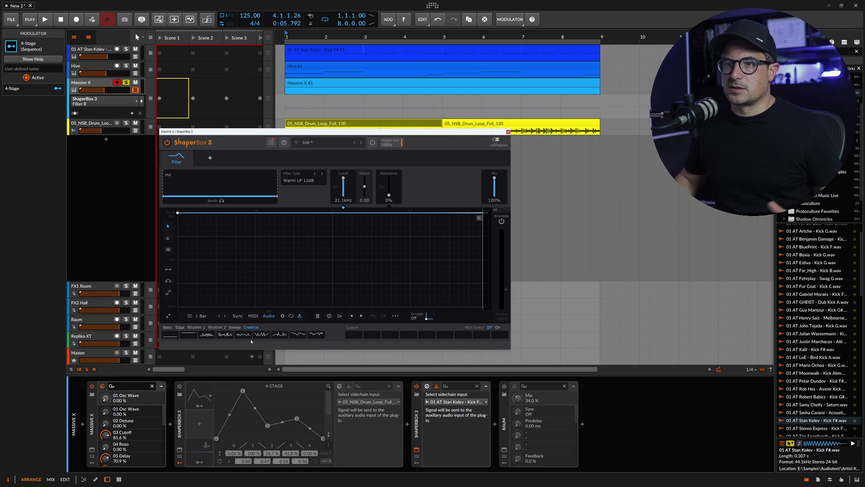
left_click(247, 335)
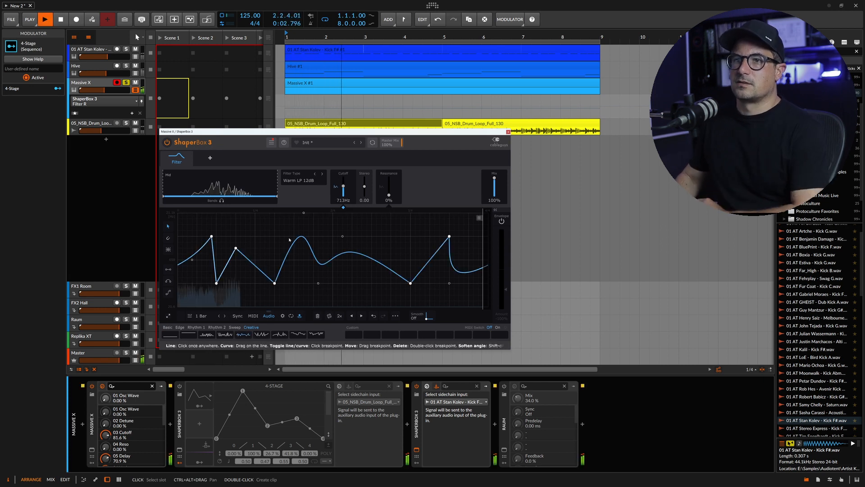
left_click(219, 316)
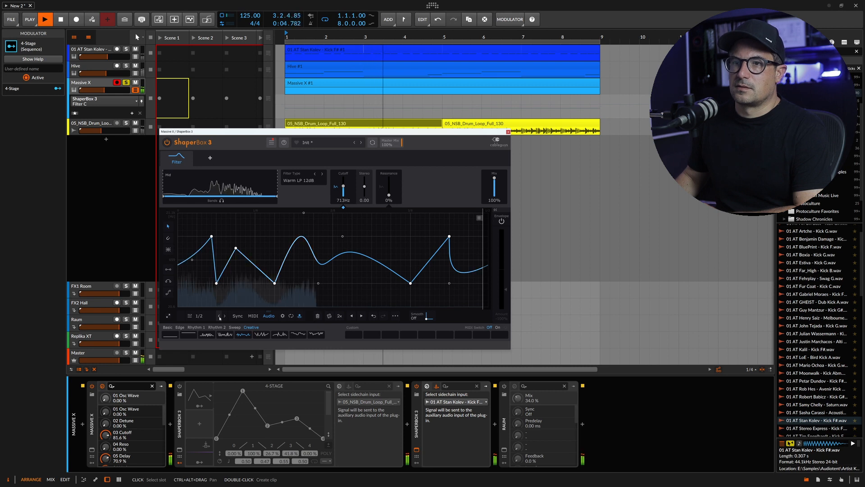
- Adjust the Filter shaper's stereo offset, set its resonance to 40%, and stop playback
left_click_drag(365, 187, 389, 184)
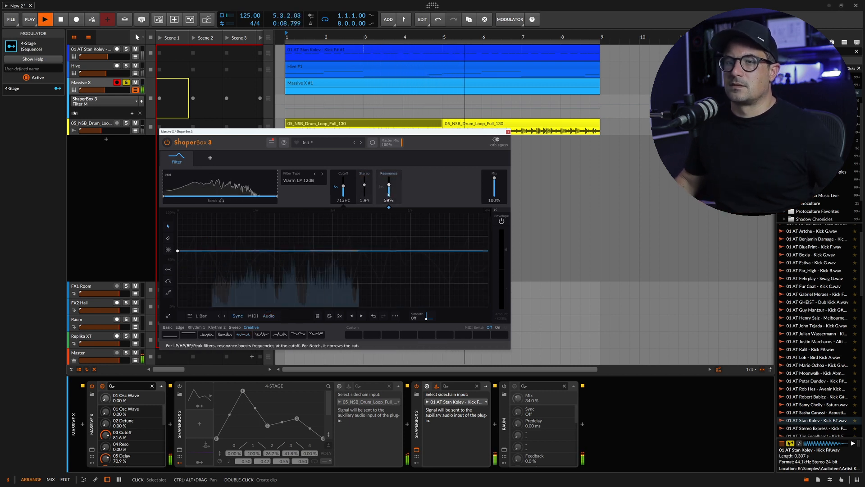
key("space")
left_click_drag(389, 185, 389, 188)
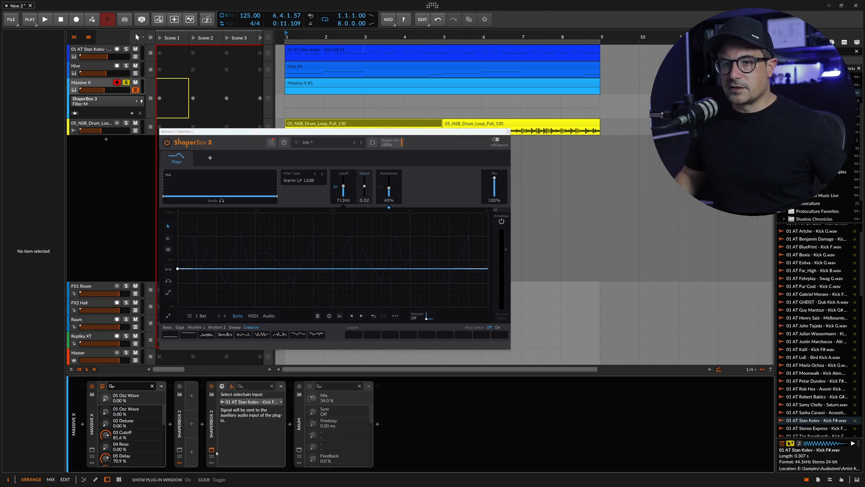
- Add an LFO modulator to the second ShaperBox 3 on the Massive X track
left_click(180, 433)
left_click(212, 463)
left_click(226, 437)
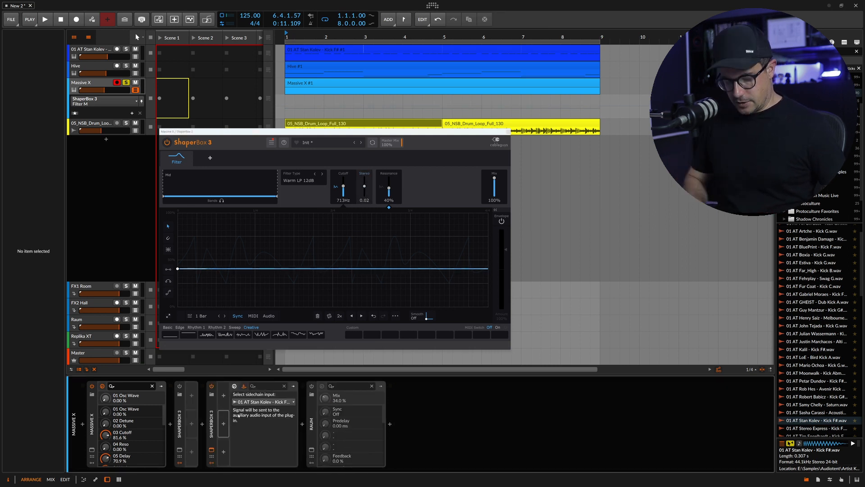
left_click(224, 424)
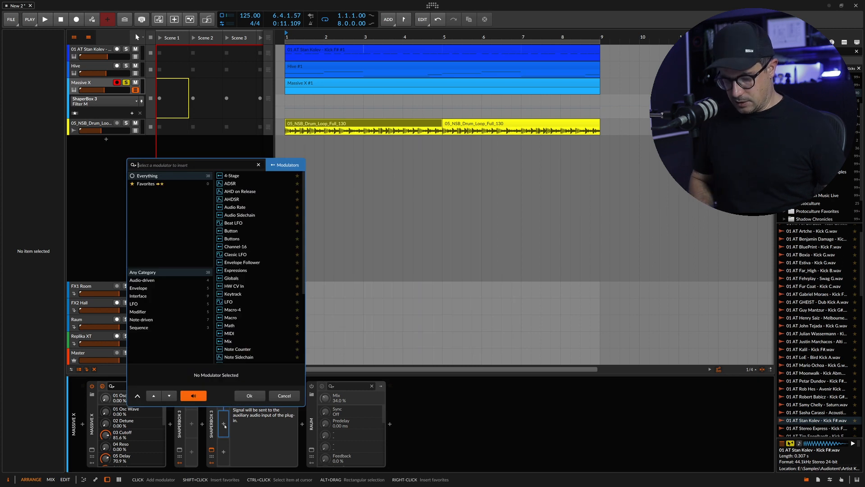
type("lfo")
key("Return")
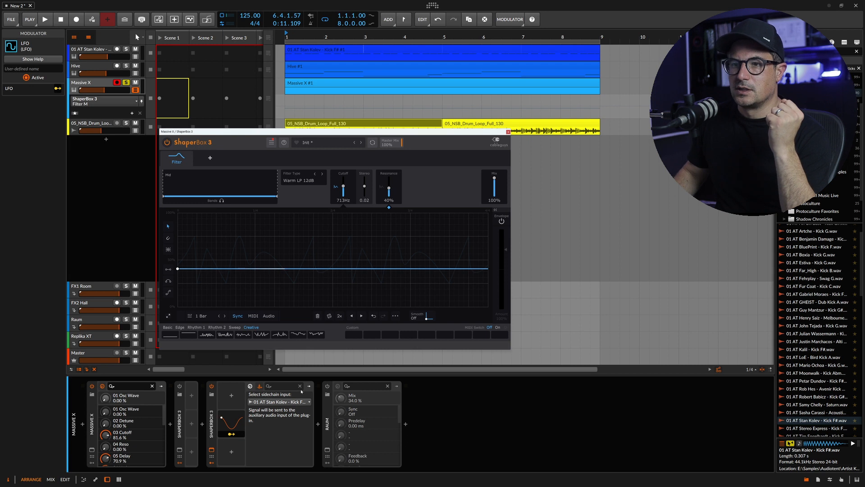
- Show the second ShaperBox 3's plug-in parameters and modulate Filter Mid Stereo Offset with the LFO by 0.491
left_click(250, 386)
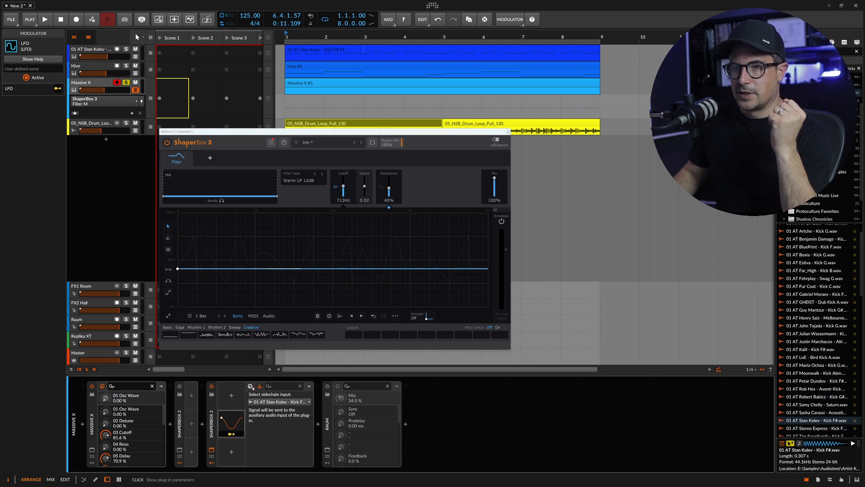
left_click_drag(253, 397, 268, 390)
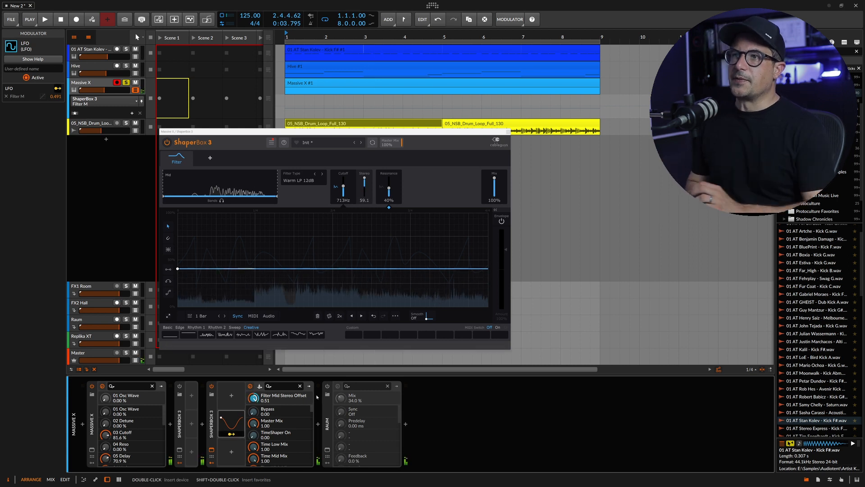
left_click(212, 433)
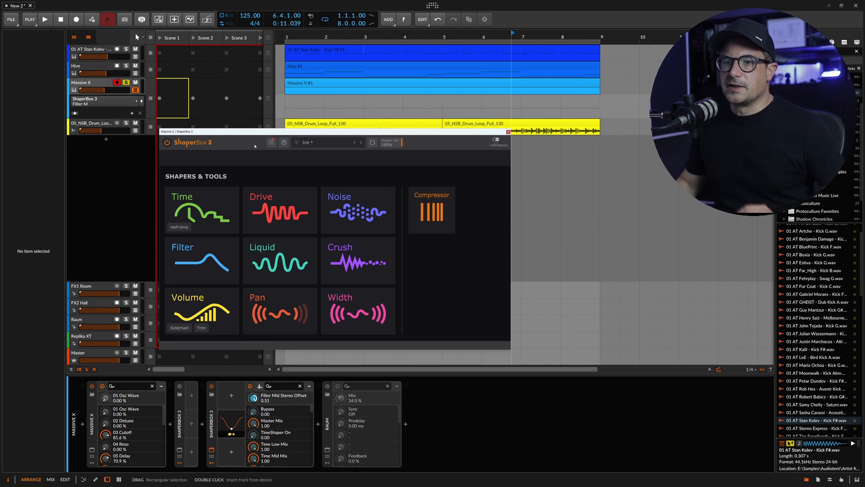
- Add ShaperBox 3 after the Peak Limiter on the Master track, and keep only its plug-in window open
left_click(89, 356)
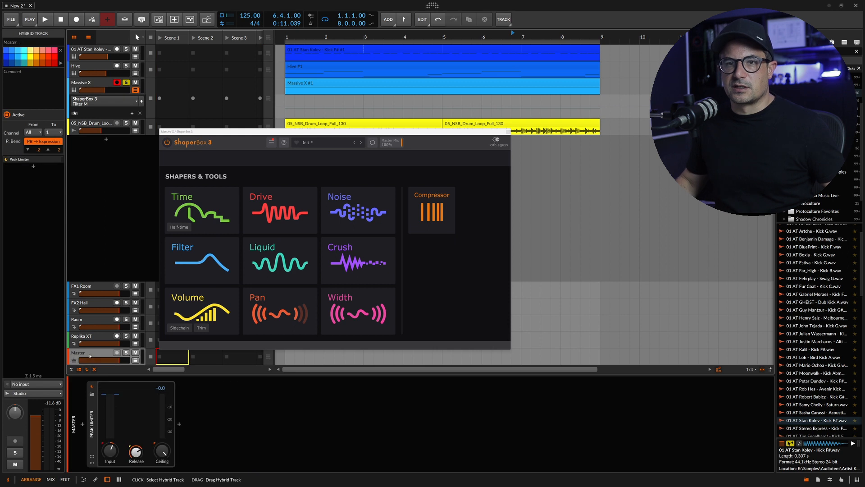
left_click(179, 424)
type("shaper")
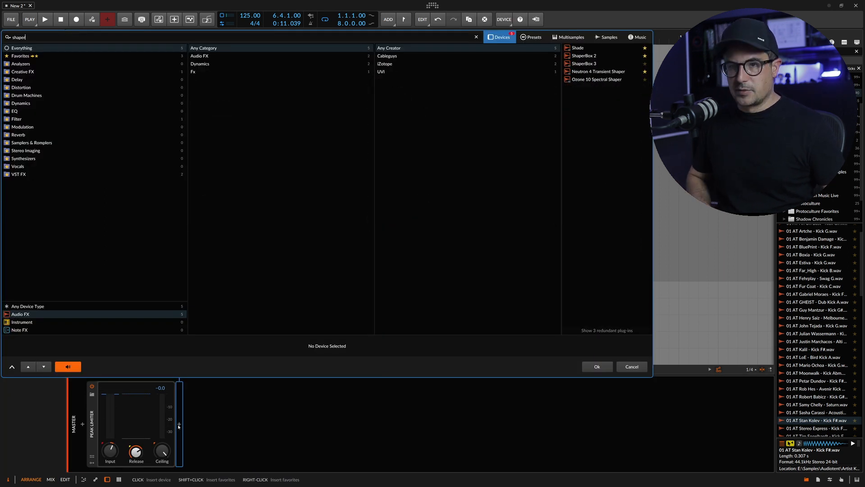
double_click(584, 56)
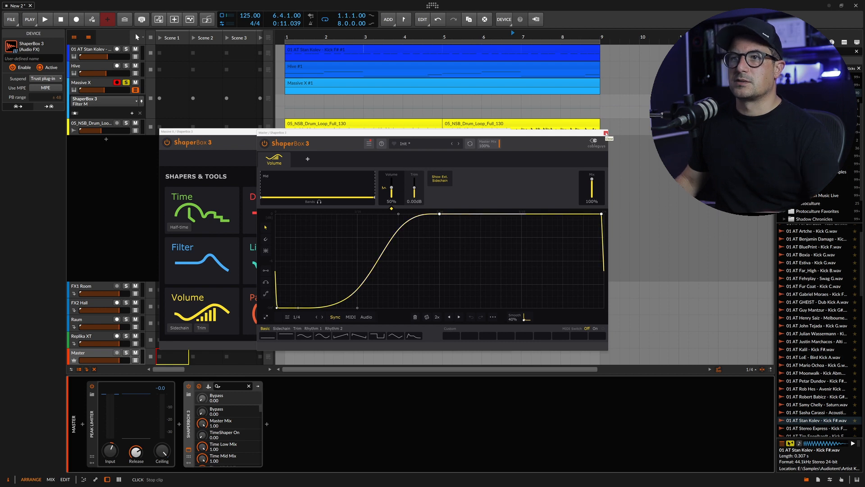
left_click(607, 133)
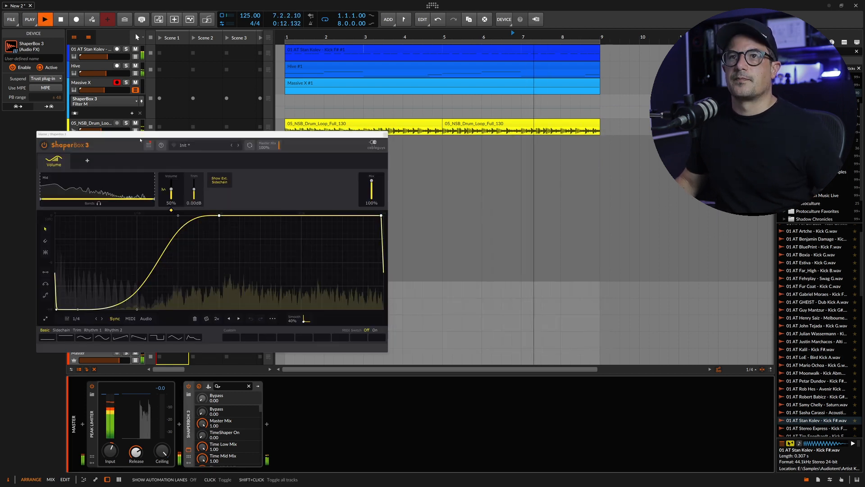
left_click_drag(134, 137, 185, 108)
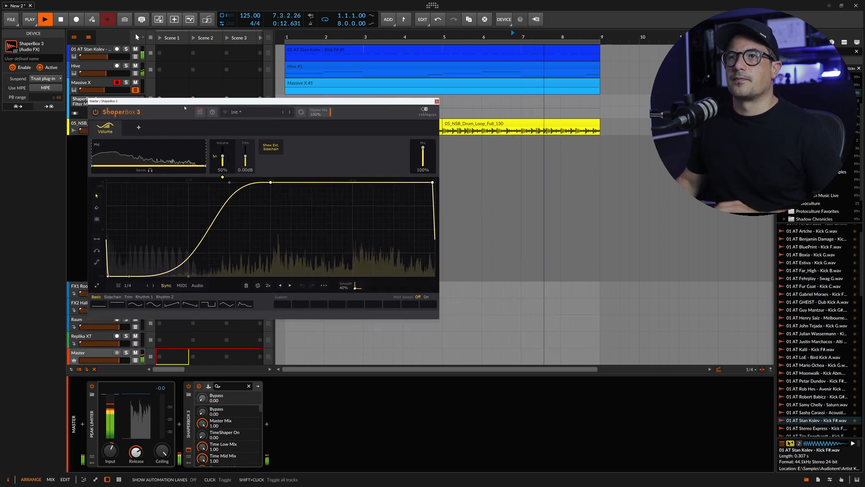
- Open the Master ShaperBox 3's preset browser, show the Stutter & Repeat category, and restart playback
left_click(200, 112)
left_click(230, 115)
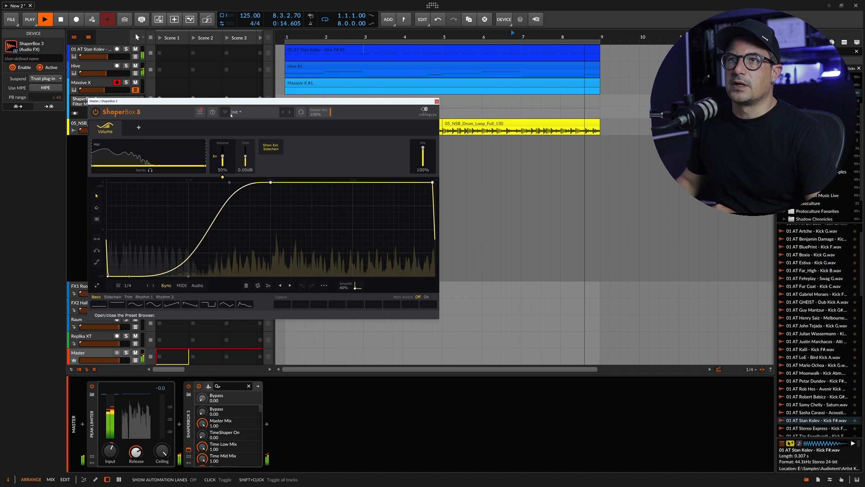
left_click(231, 113)
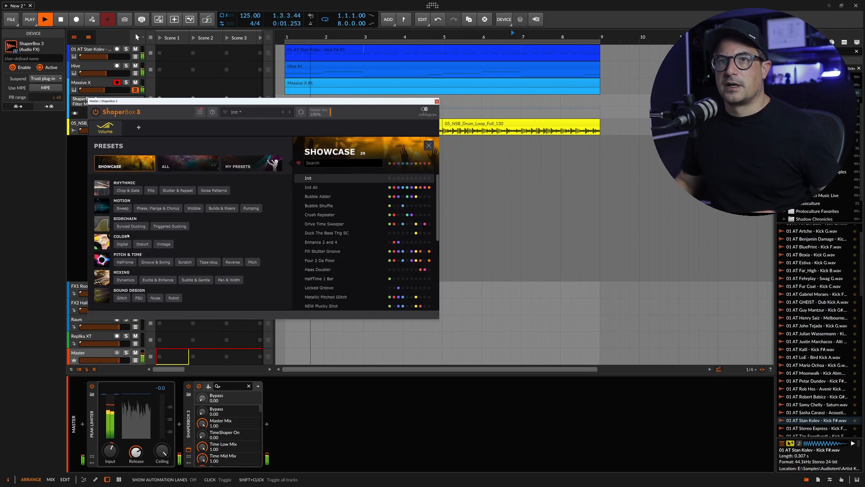
left_click(177, 190)
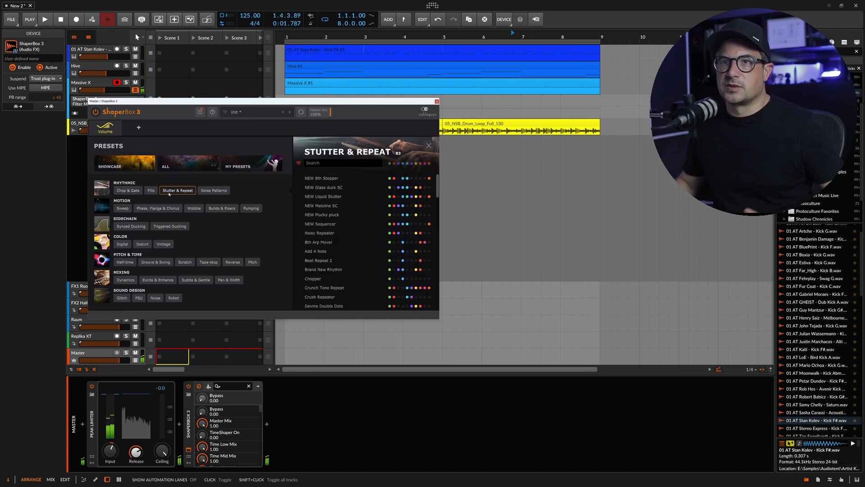
key("space")
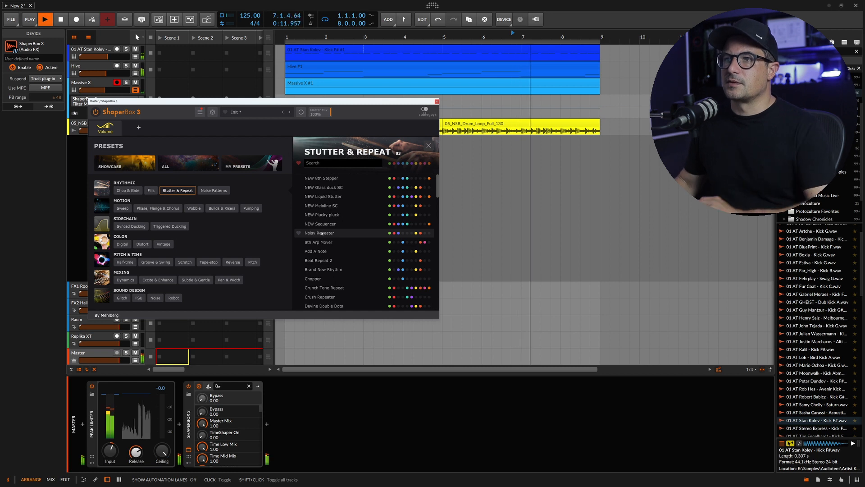
- Audition the Stutter & Repeat presets NEW Sequencer, NEW Plucky pluck, NEW Meloline SC, NEW Liquid Stutter, NEW Glass duck SC and NEW 8th Stepper
left_click(319, 224)
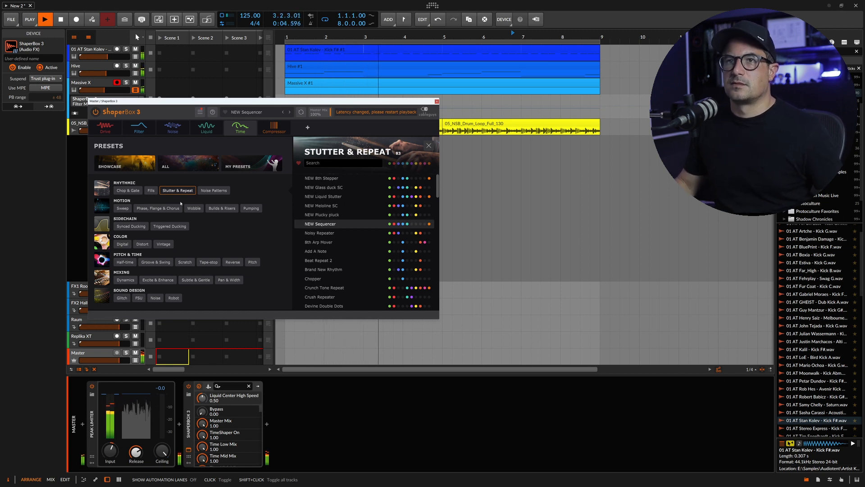
left_click(322, 214)
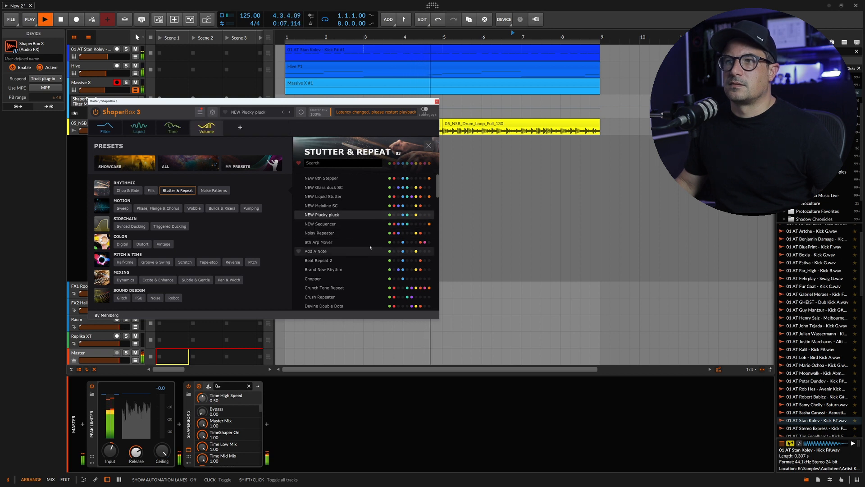
left_click(324, 207)
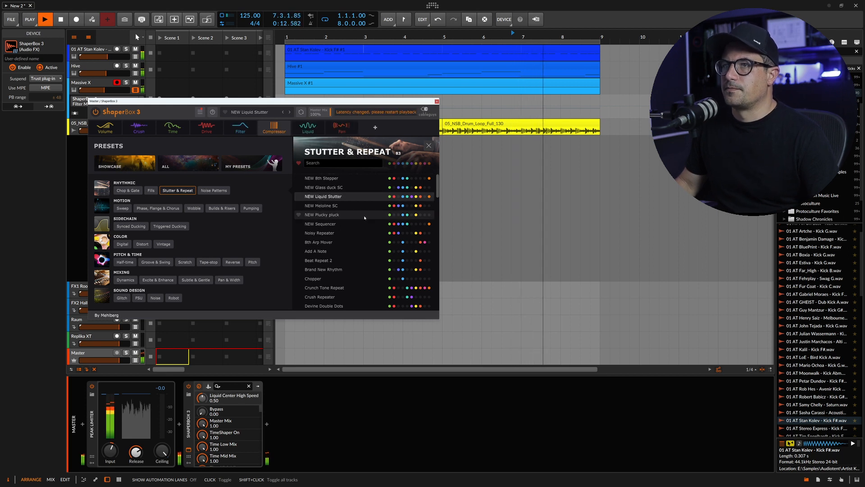
left_click(320, 197)
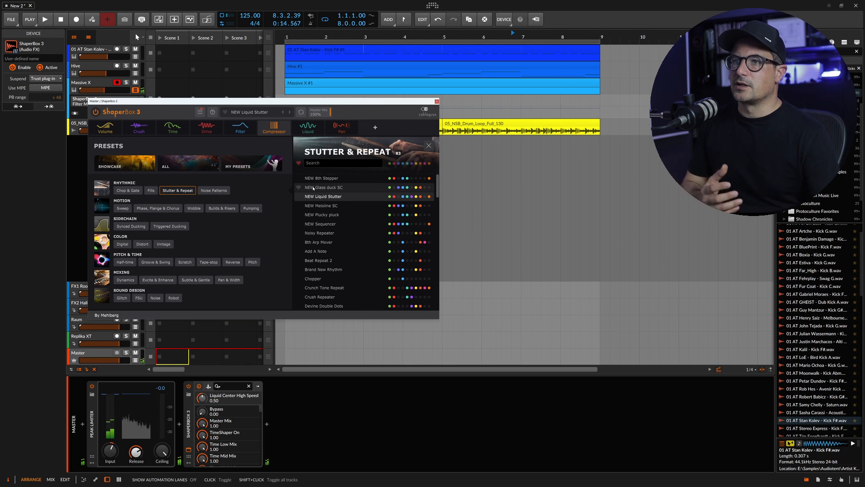
key("space")
left_click(318, 187)
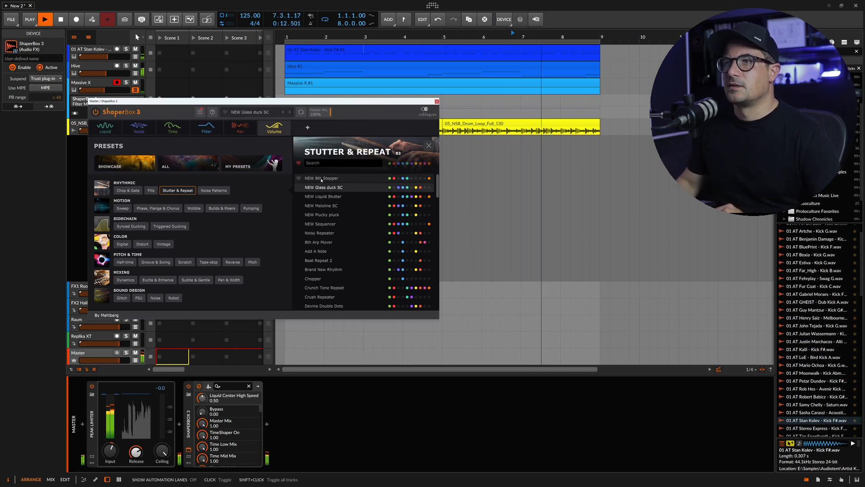
left_click(320, 180)
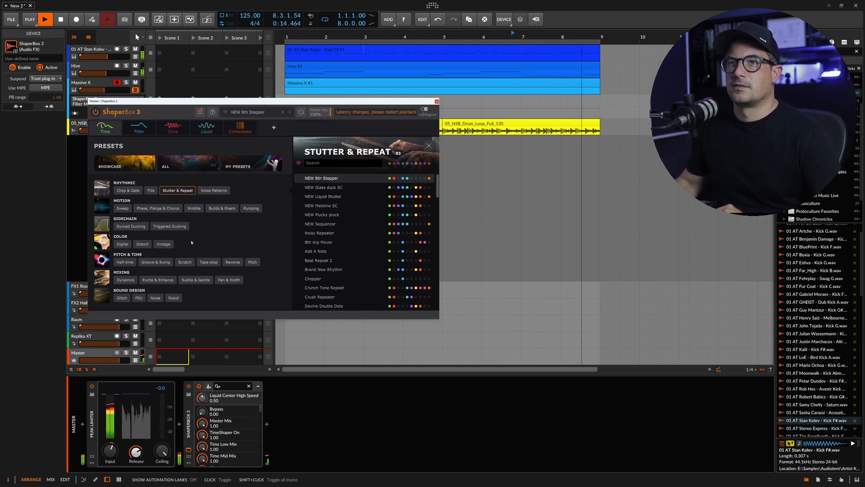
- Audition the Noise Patterns presets NEW SFX on Top, NEW Water Duck SC and NEW Trigger FX SC
left_click(225, 191)
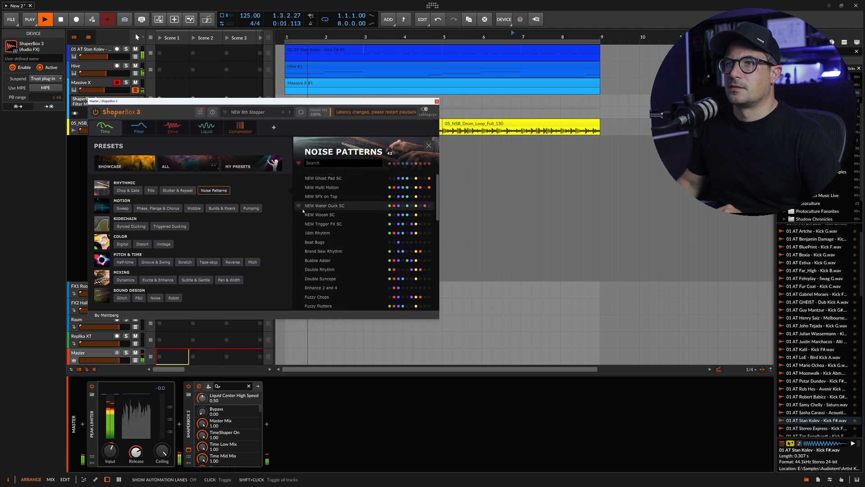
left_click(321, 195)
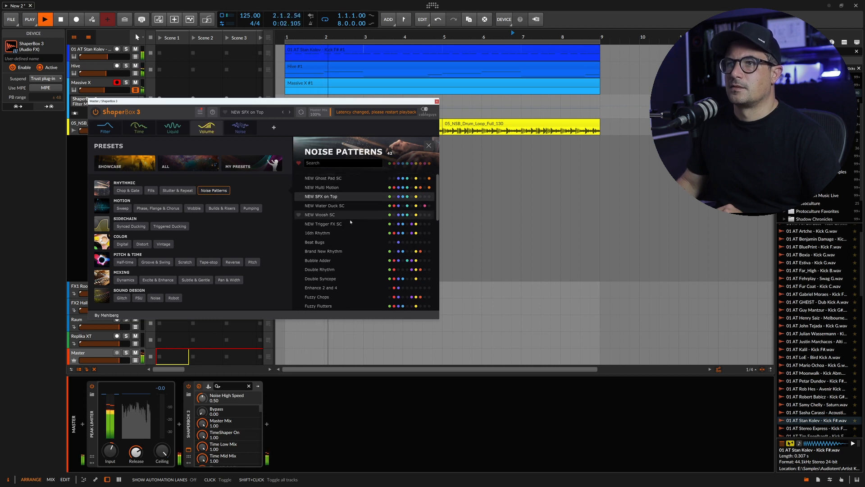
left_click(321, 206)
left_click(321, 224)
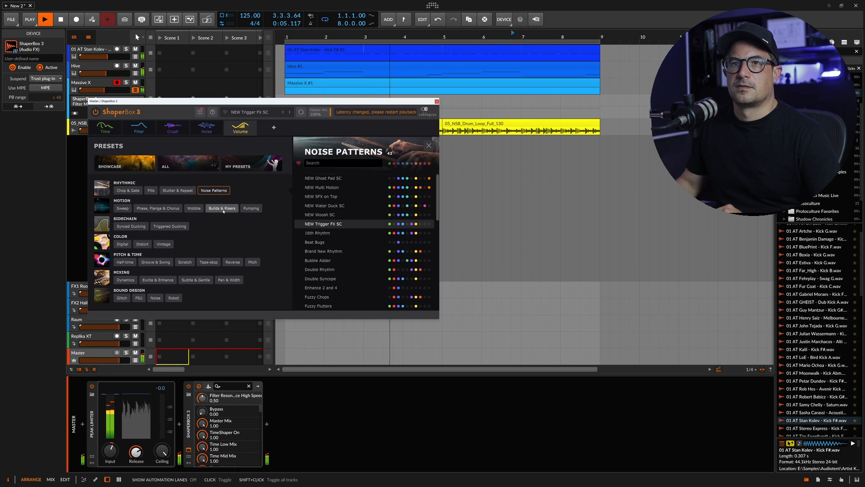
- Audition the Sweep presets NEW Ghost Pad SC and NEW Thunderstorm
left_click(123, 208)
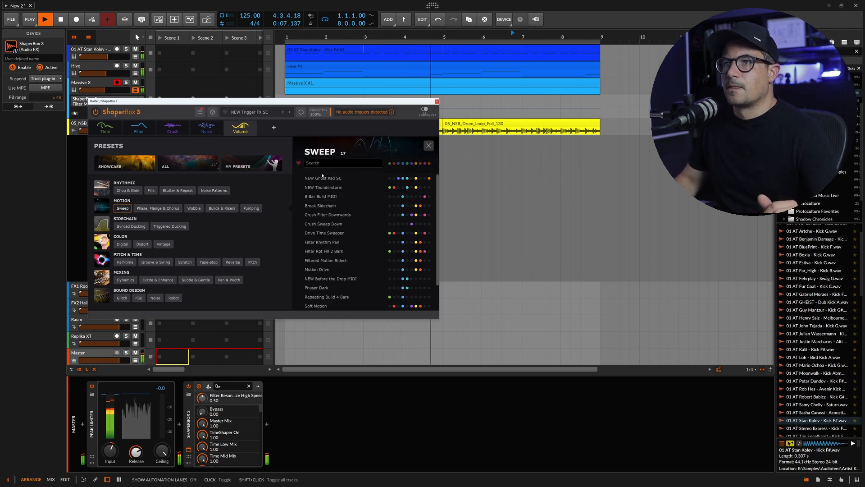
left_click(323, 177)
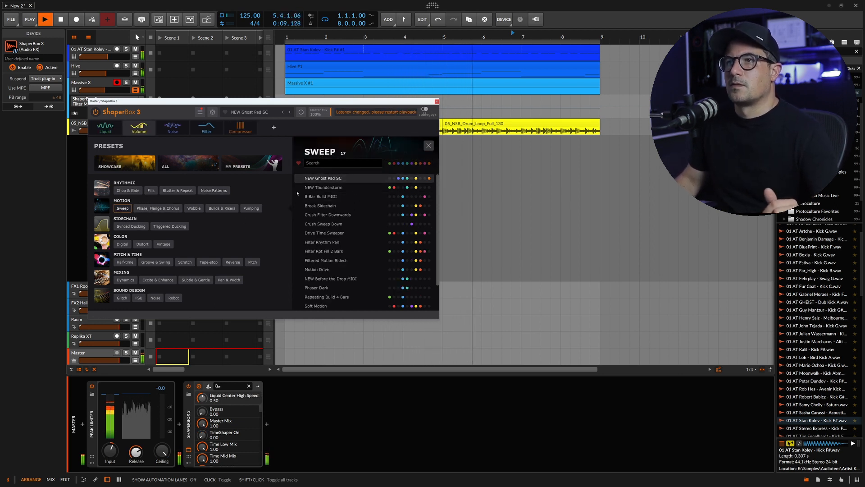
left_click(315, 187)
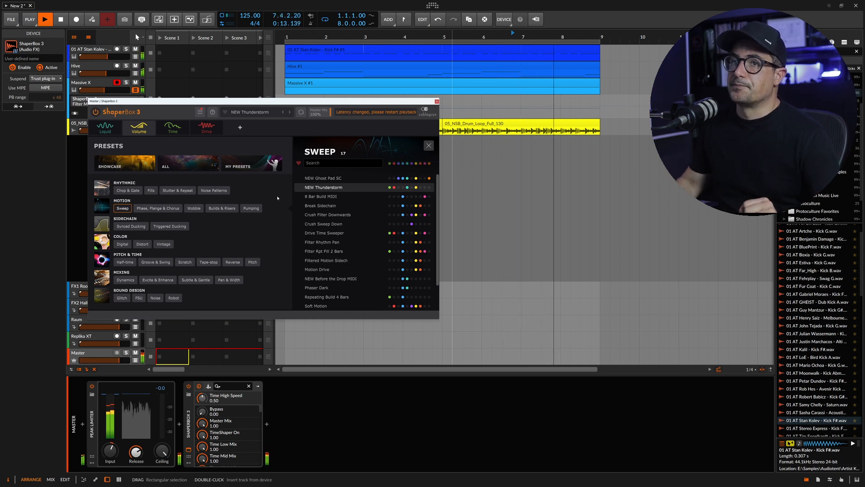
- Show the Builds & Risers preset category
left_click(232, 210)
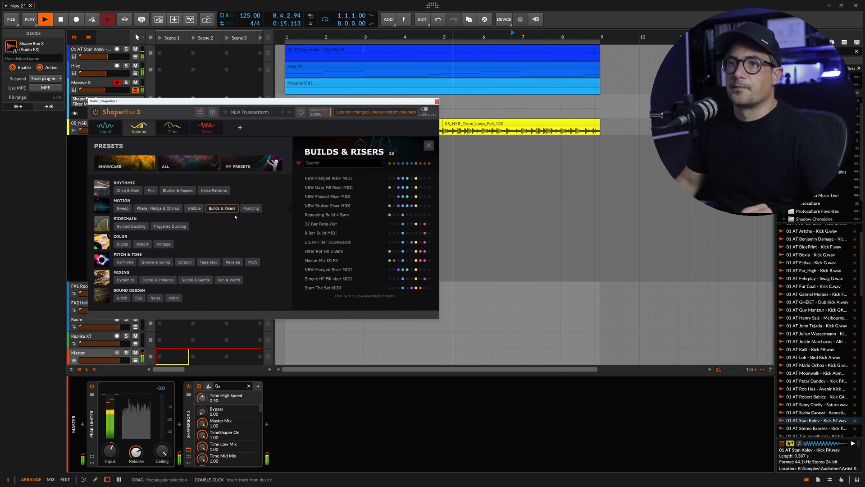